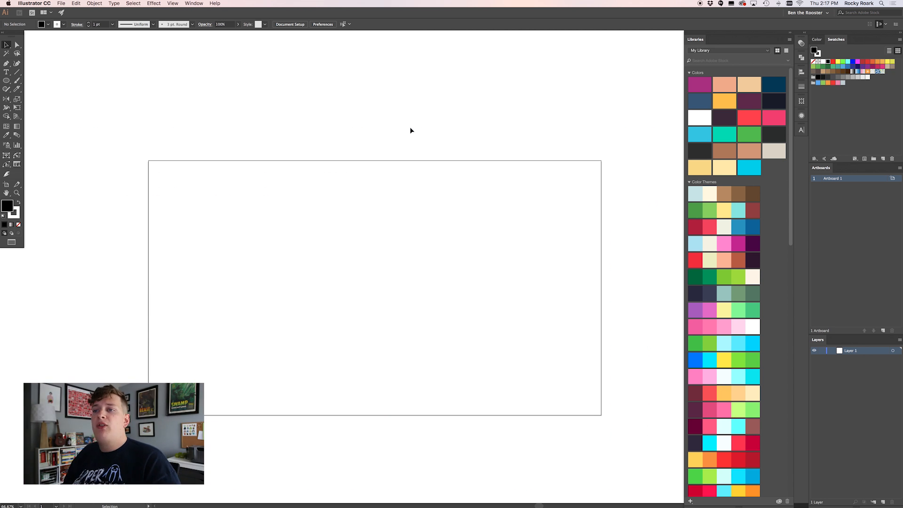
# - Draw a rectangle about 312 by 394 px near the middle of the artboard as the head's base shape
pyautogui.click(10, 82)
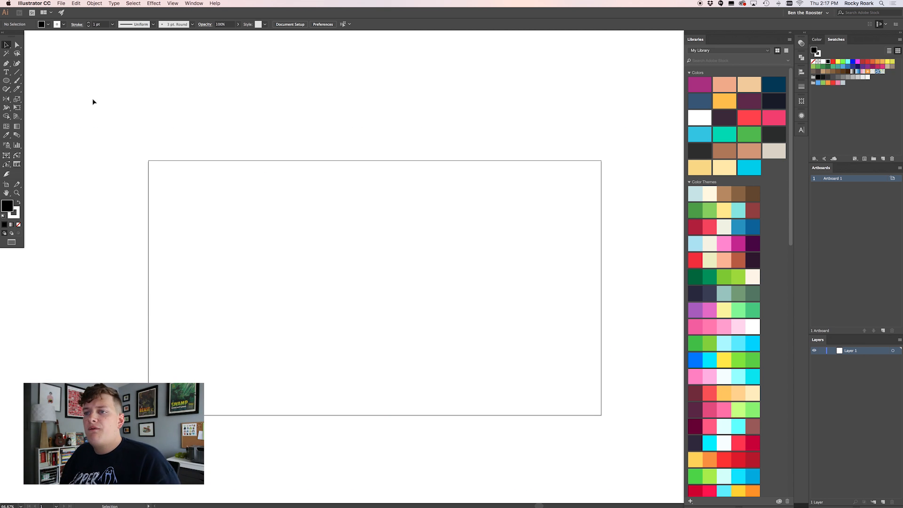
pyautogui.scroll(-2, 367, 262)
pyautogui.press('super+1')
pyautogui.scroll(2, 366, 263)
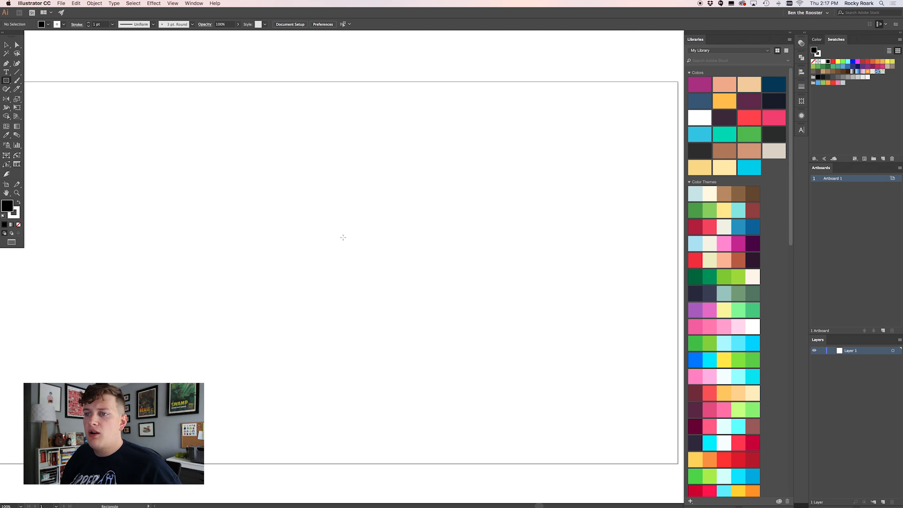
pyautogui.moveTo(338, 246); pyautogui.dragTo(393, 317)
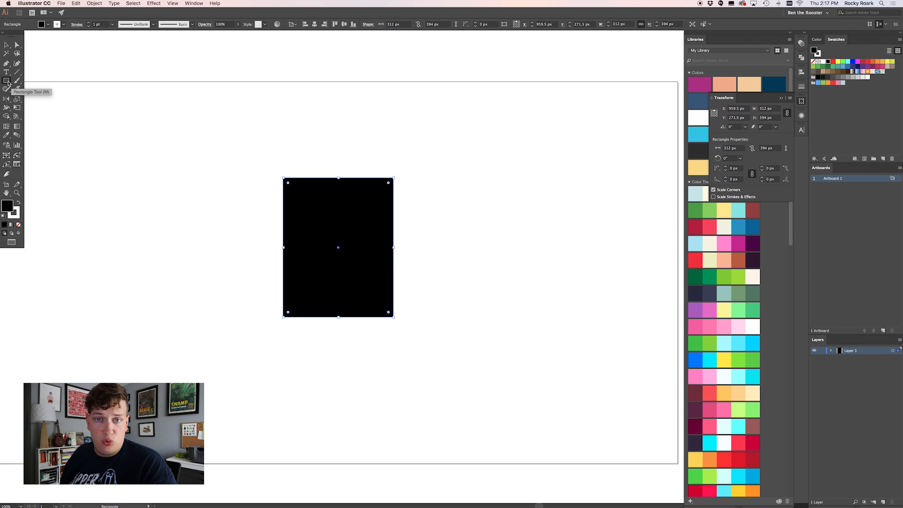
pyautogui.click(7, 82)
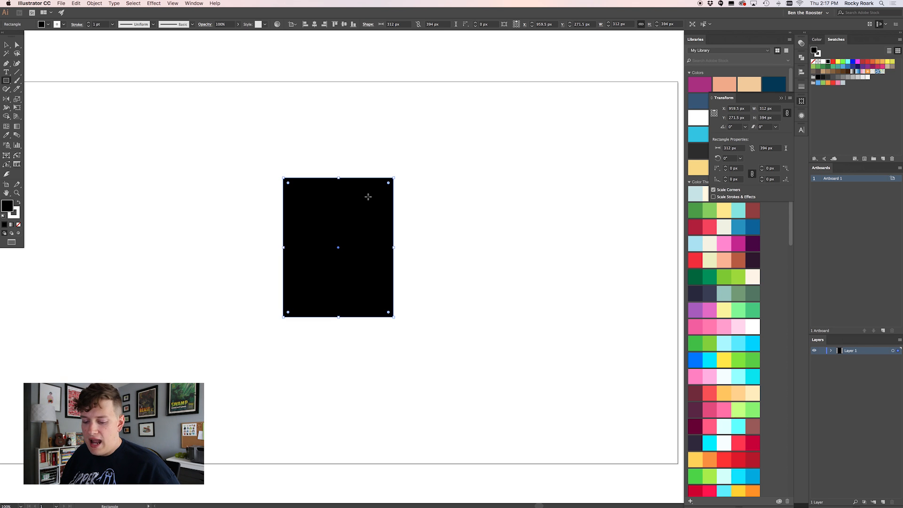
# - Remove the rectangle's stroke and fill it with the light beige R=241 colour from My Library
pyautogui.press('a')
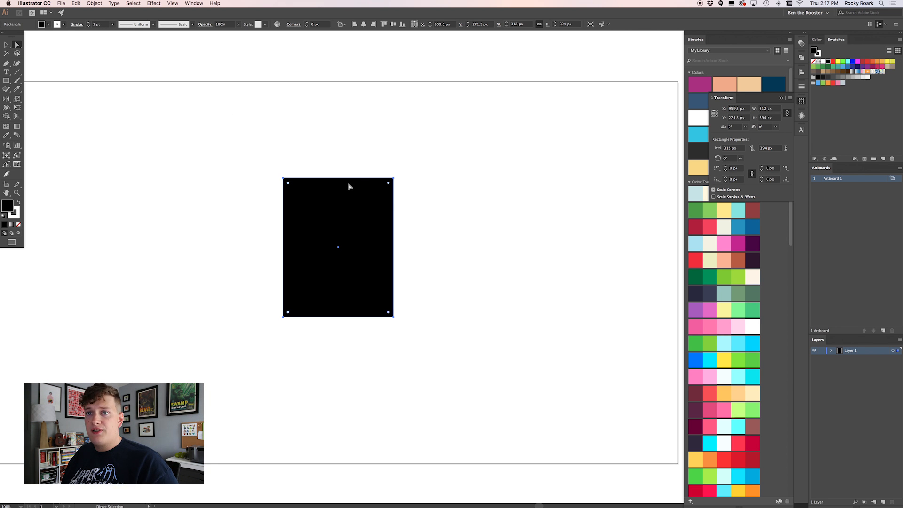
pyautogui.press('x')
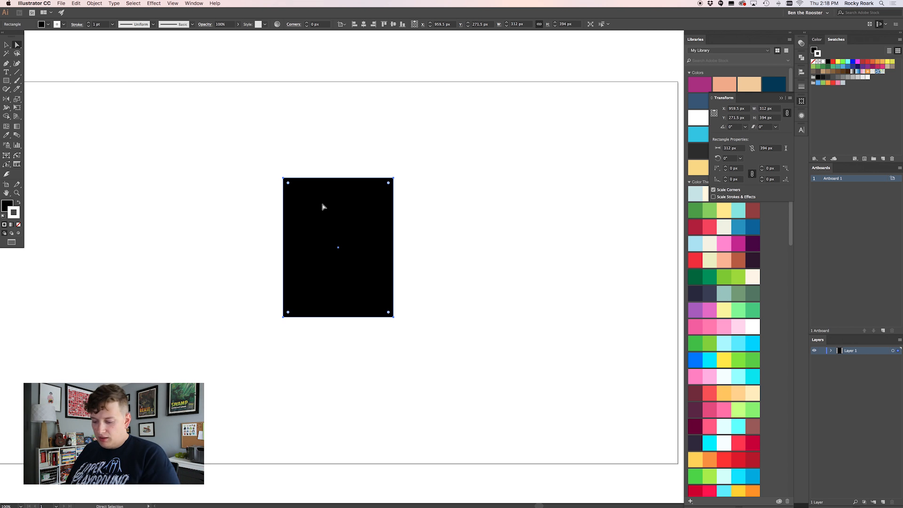
pyautogui.press('/')
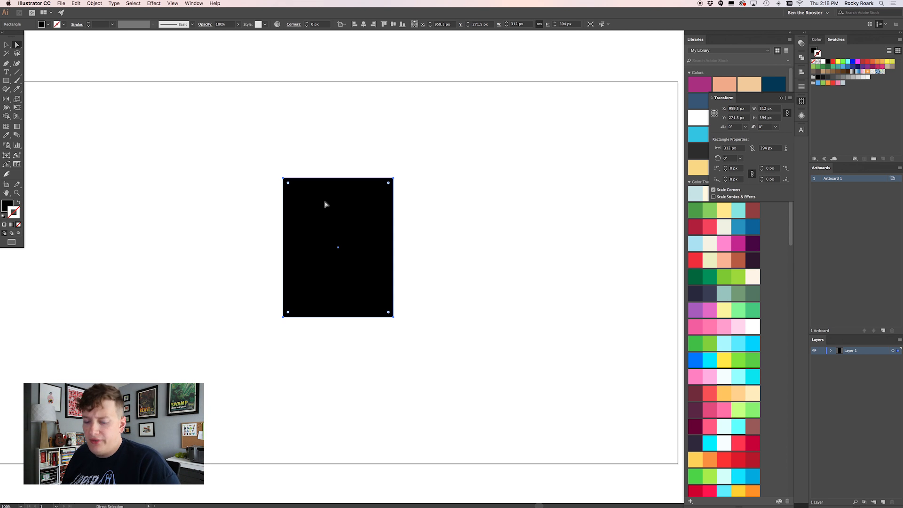
pyautogui.press('x')
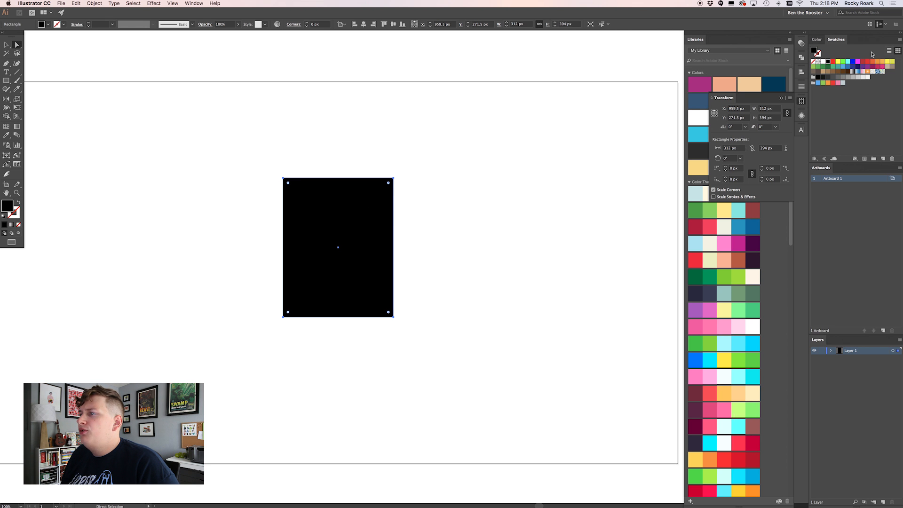
pyautogui.click(783, 99)
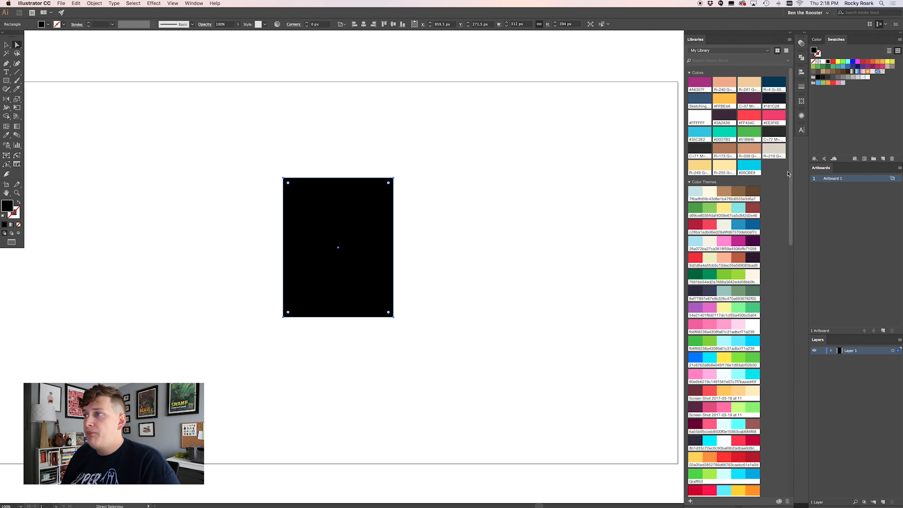
pyautogui.click(708, 51)
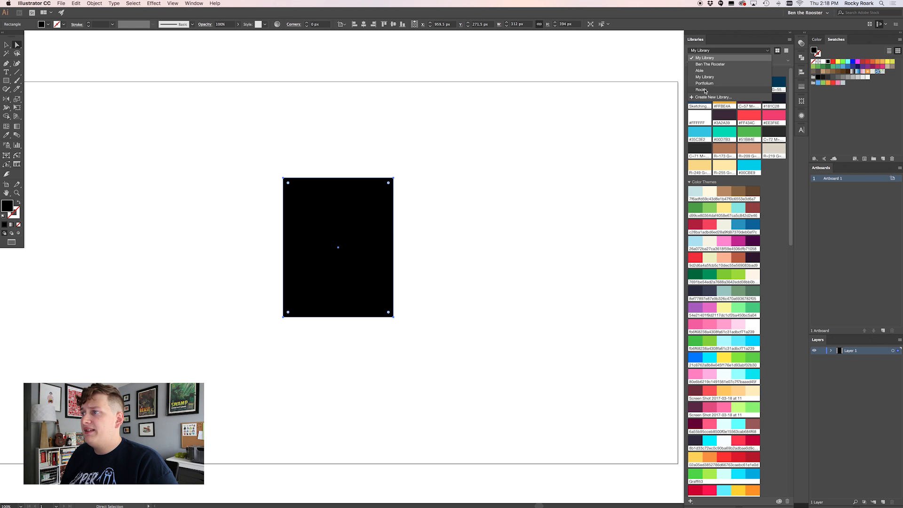
pyautogui.click(706, 57)
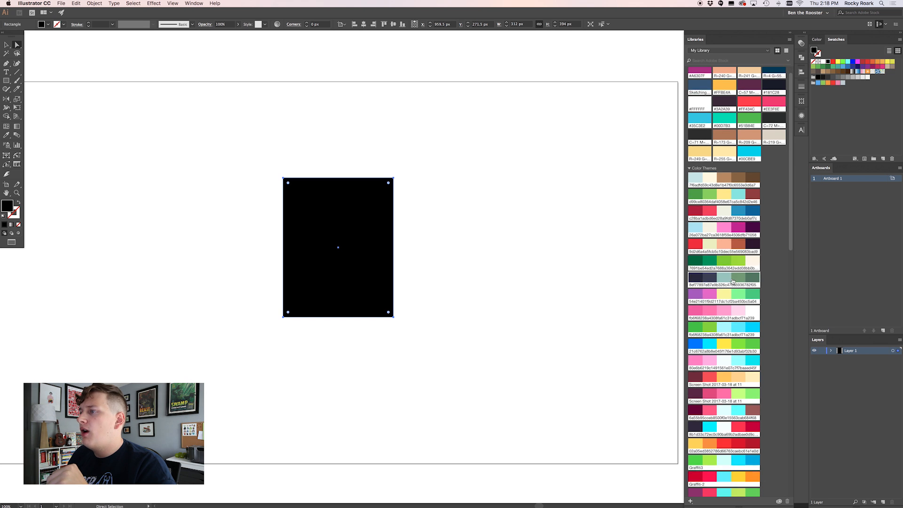
pyautogui.click(747, 85)
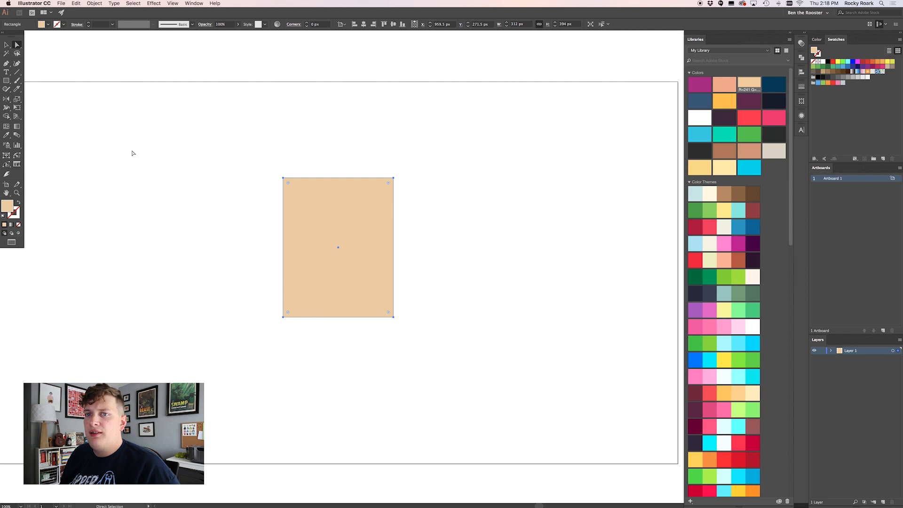
# - Round all four corners of the beige rectangle to 156 px to form the head
pyautogui.click(6, 81)
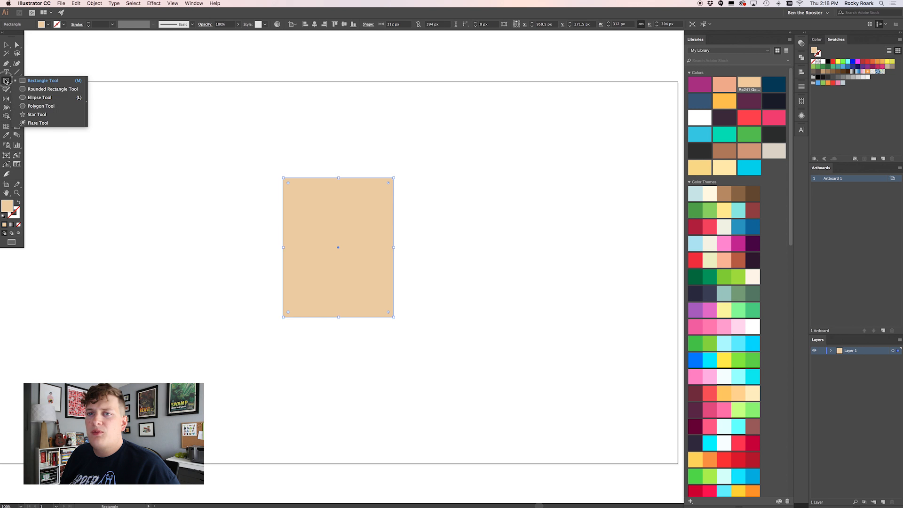
pyautogui.click(53, 80)
pyautogui.press('a')
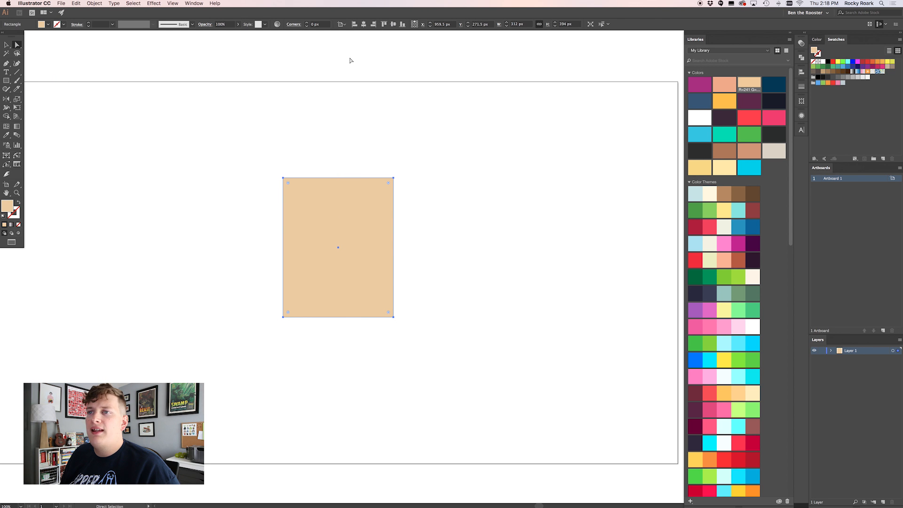
pyautogui.keyDown('shift'); pyautogui.click(307, 23); pyautogui.keyUp('shift')
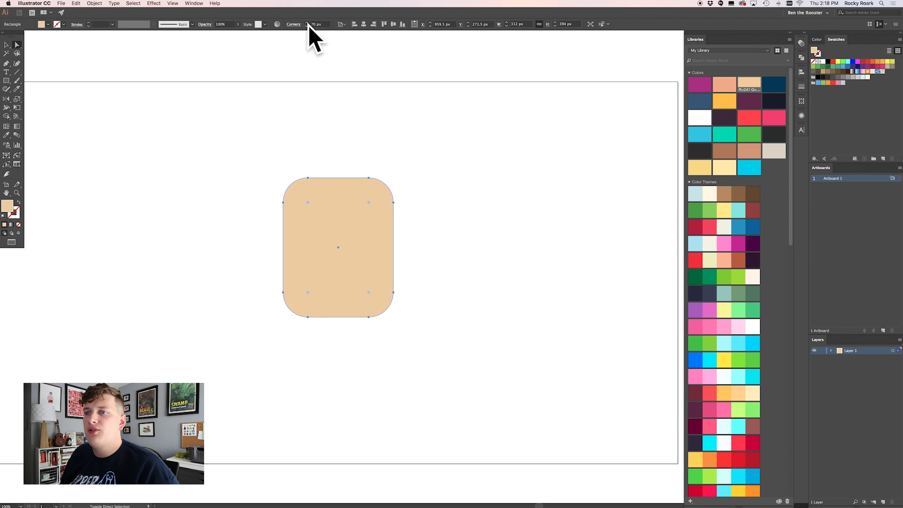
pyautogui.keyDown('shift'); pyautogui.click(306, 23); pyautogui.keyUp('shift')
pyautogui.keyDown('shift'); pyautogui.click(306, 23); pyautogui.keyUp('shift')
pyautogui.keyDown('shift'); pyautogui.click(307, 23); pyautogui.keyUp('shift')
pyautogui.keyDown('shift'); pyautogui.click(306, 23); pyautogui.keyUp('shift')
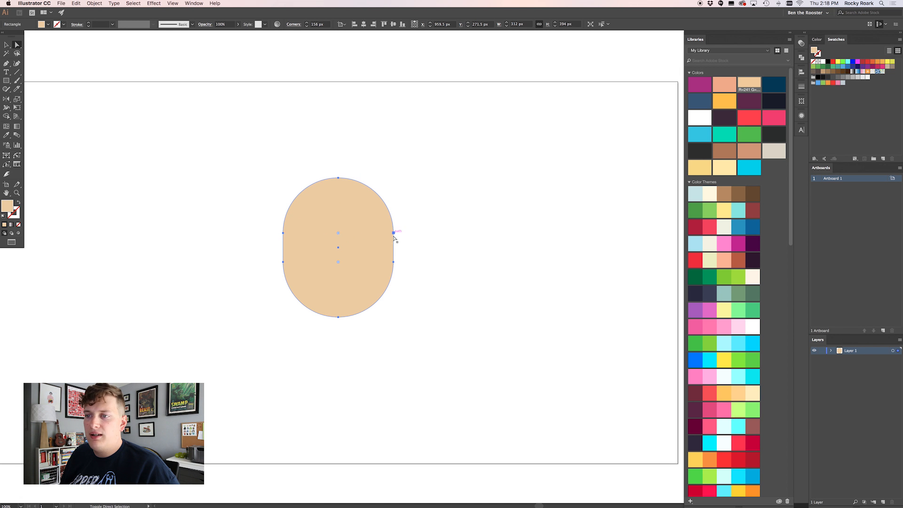
pyautogui.press('v')
pyautogui.click(468, 221)
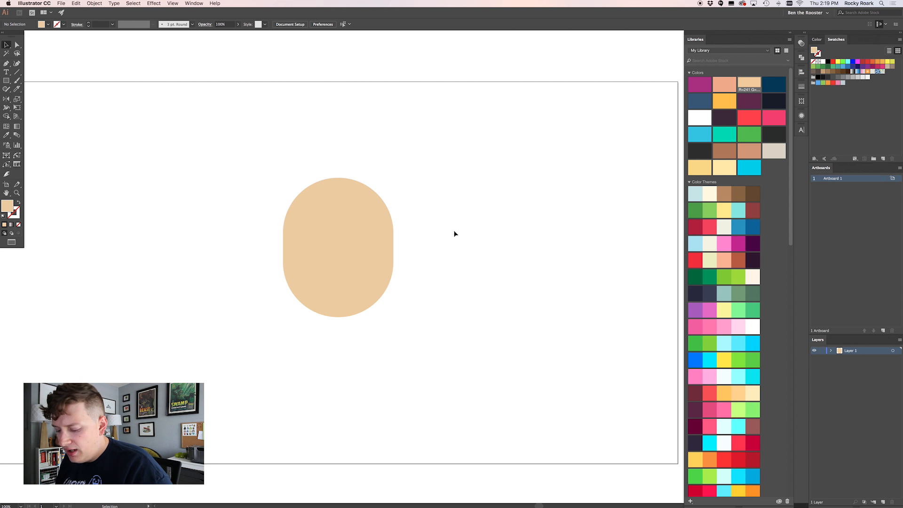
# - Draw a circle about 116 px wide centred on the head's left edge and nudge it down 30 px as an ear
pyautogui.press('l')
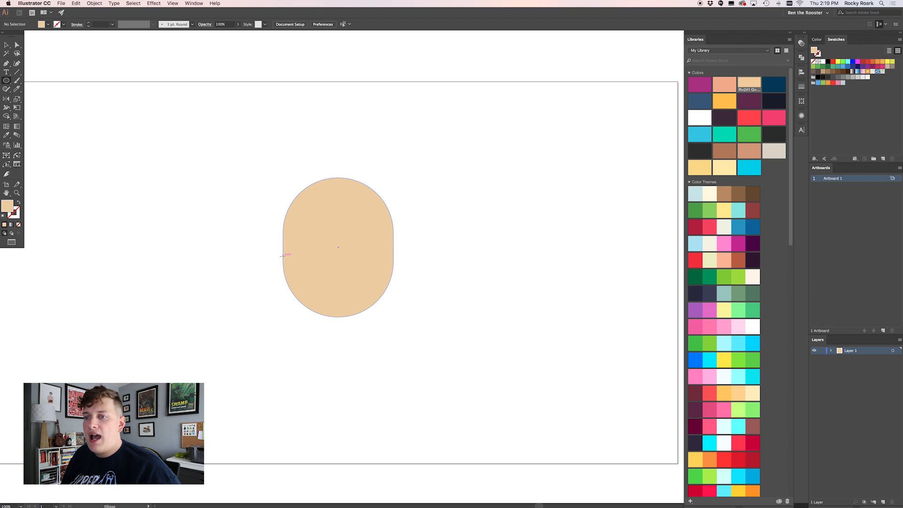
pyautogui.moveTo(282, 257); pyautogui.dragTo(304, 268)
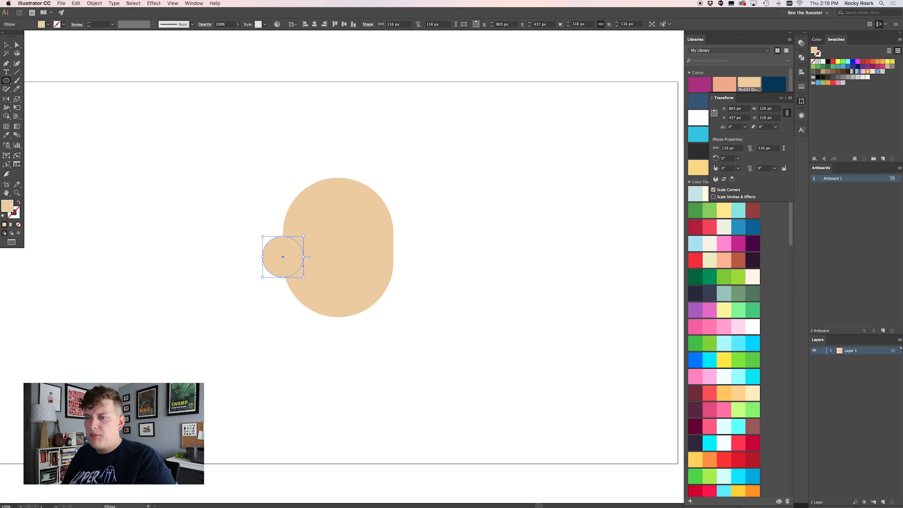
pyautogui.press('v')
pyautogui.hotkey('shift', 'Down')
pyautogui.hotkey('shift', 'Down')
pyautogui.hotkey('shift', 'Down')
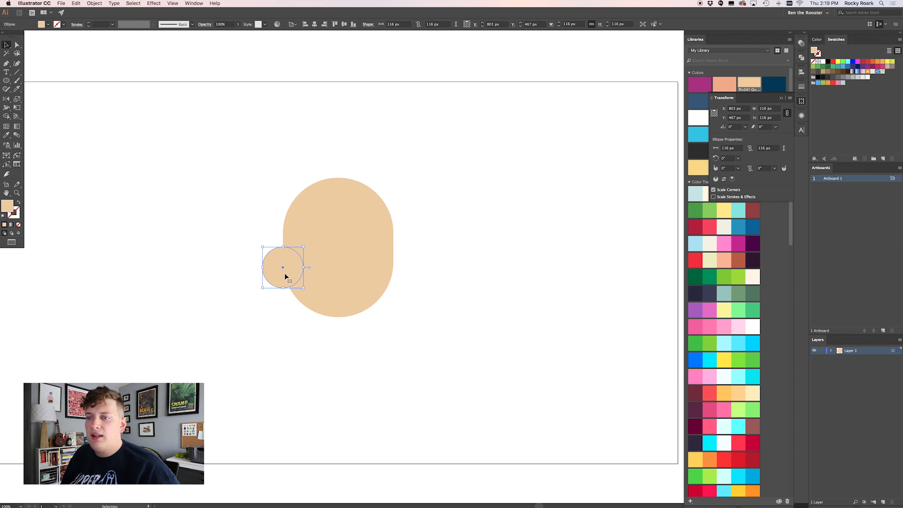
# - Copy the ear circle straight across to the head's right edge and bring the head shape in front of both ears
pyautogui.moveTo(282, 276); pyautogui.dragTo(394, 279)
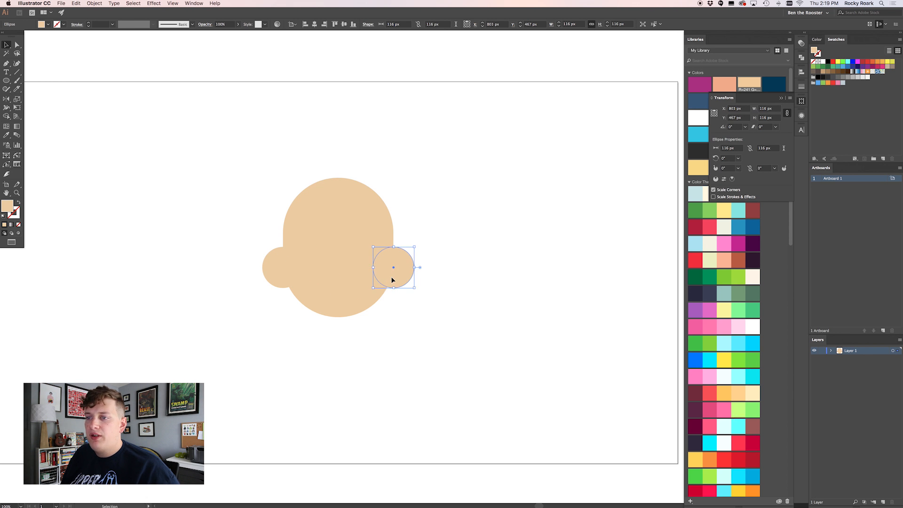
pyautogui.click(441, 301)
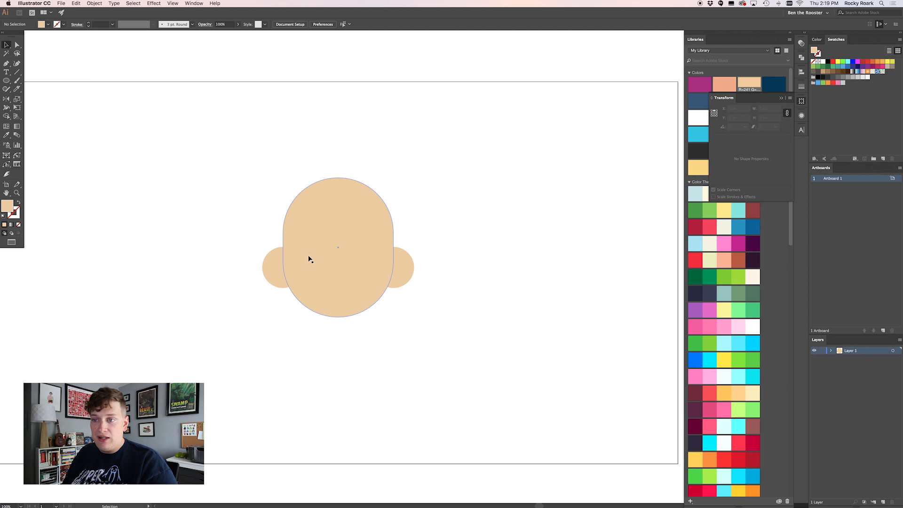
pyautogui.click(344, 230)
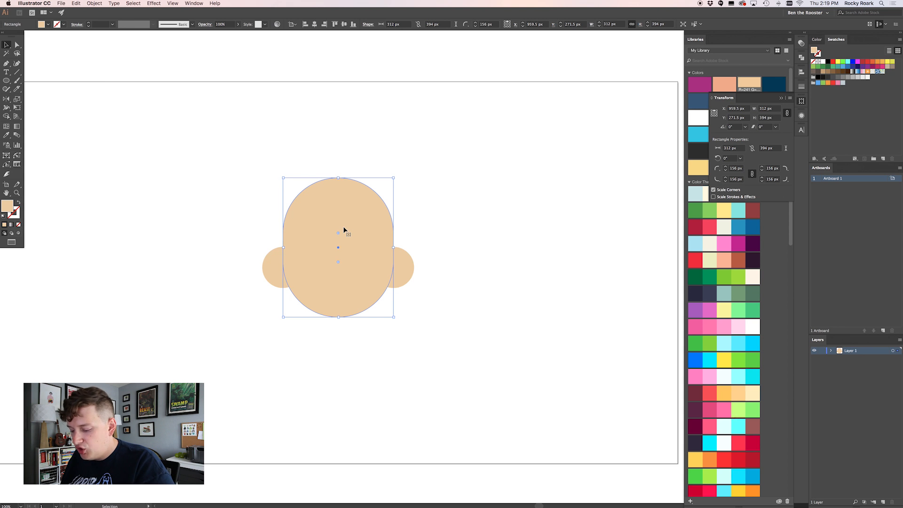
pyautogui.press('a')
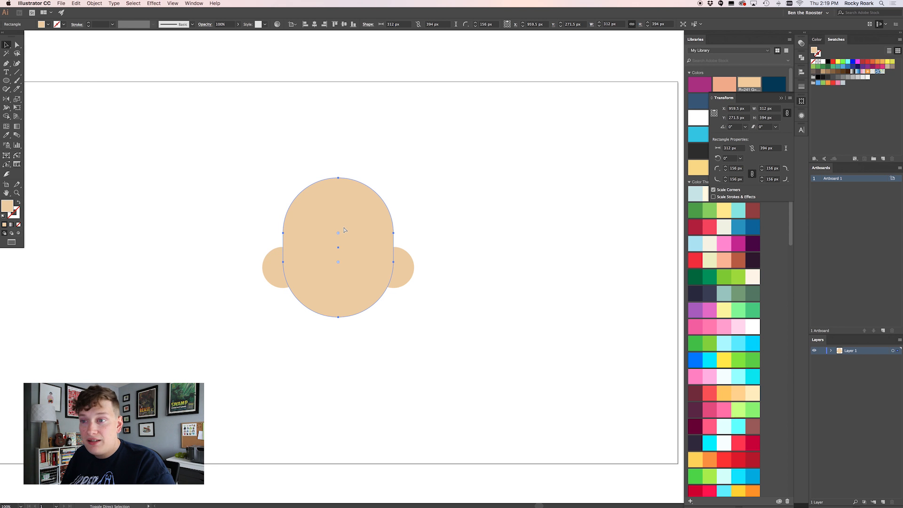
pyautogui.press('v')
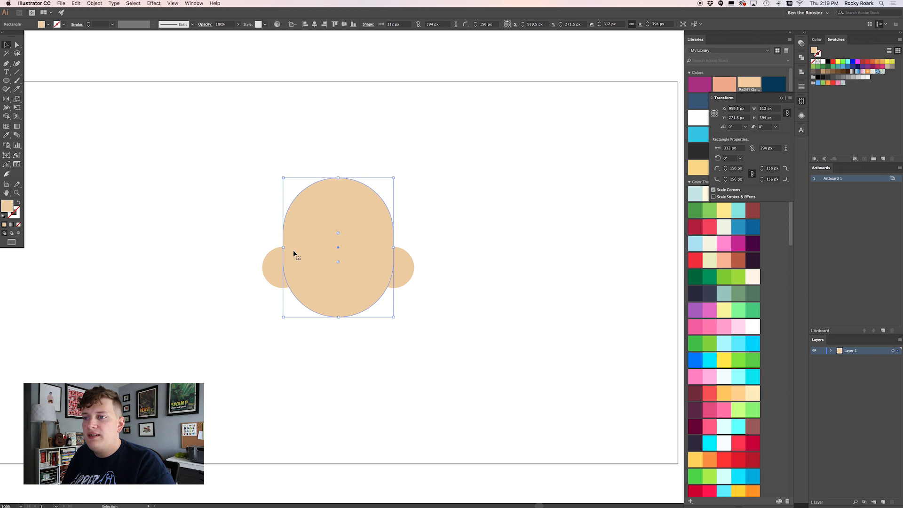
pyautogui.press('super+shift+a')
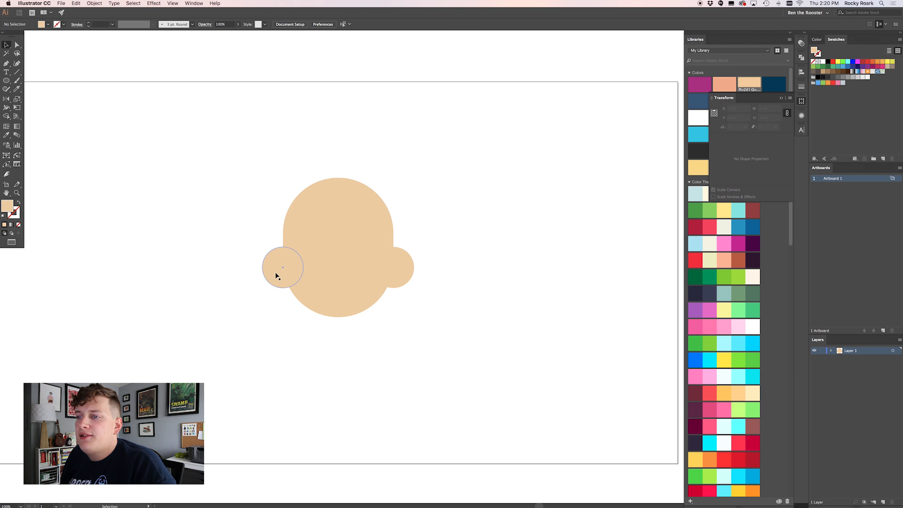
# - Fill both ear circles with the salmon R=240 G=172 B=137 colour from My Library
pyautogui.click(274, 269)
pyautogui.keyDown('shift'); pyautogui.click(403, 270); pyautogui.keyUp('shift')
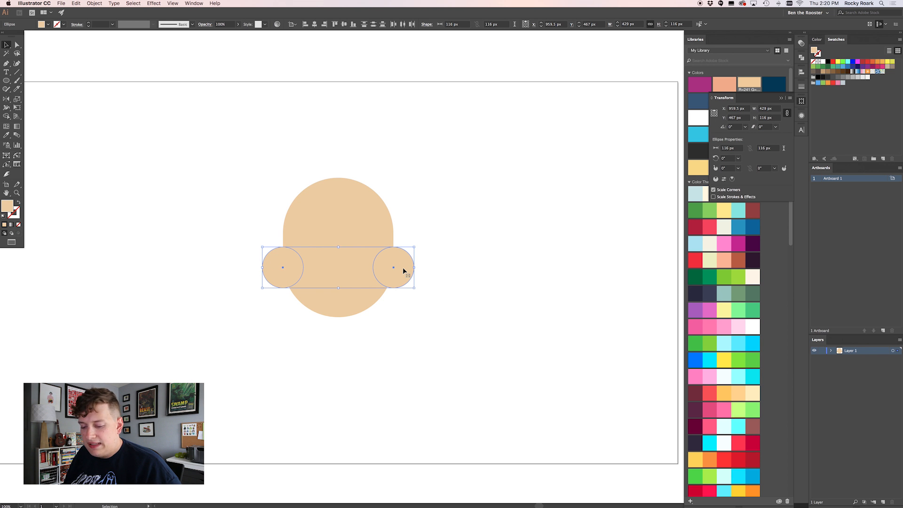
pyautogui.press('a')
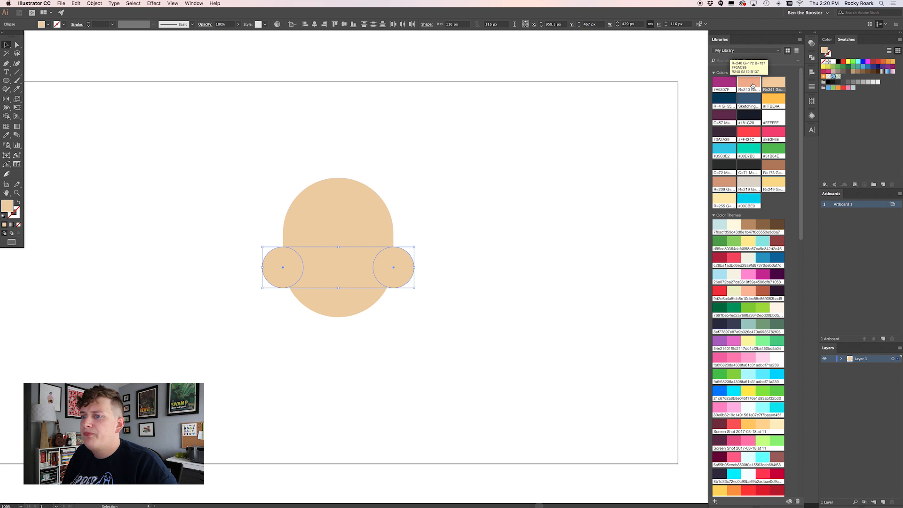
pyautogui.click(752, 85)
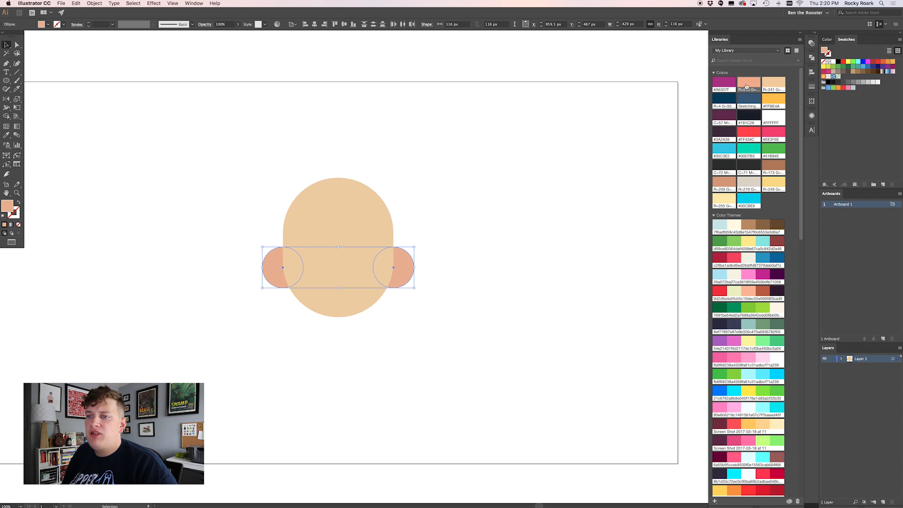
pyautogui.click(474, 268)
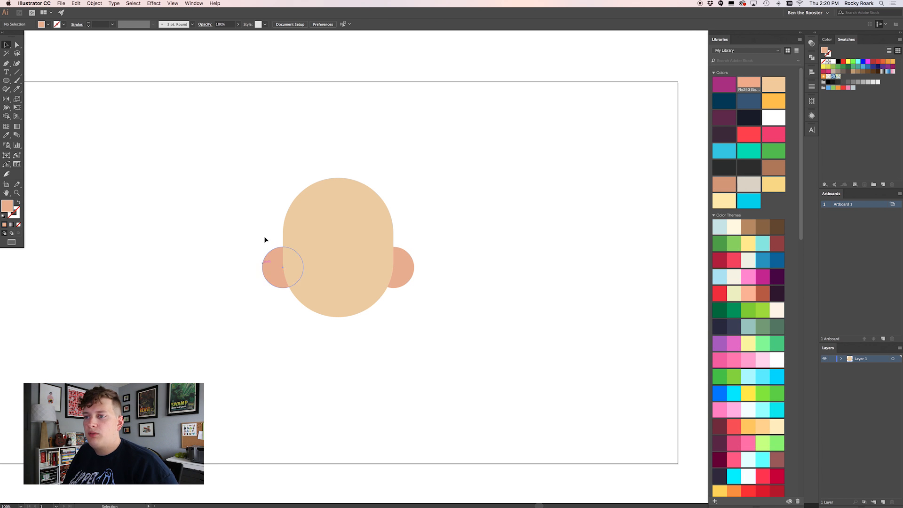
# - Lower the opacity of both ear circles to 75%
pyautogui.click(405, 271)
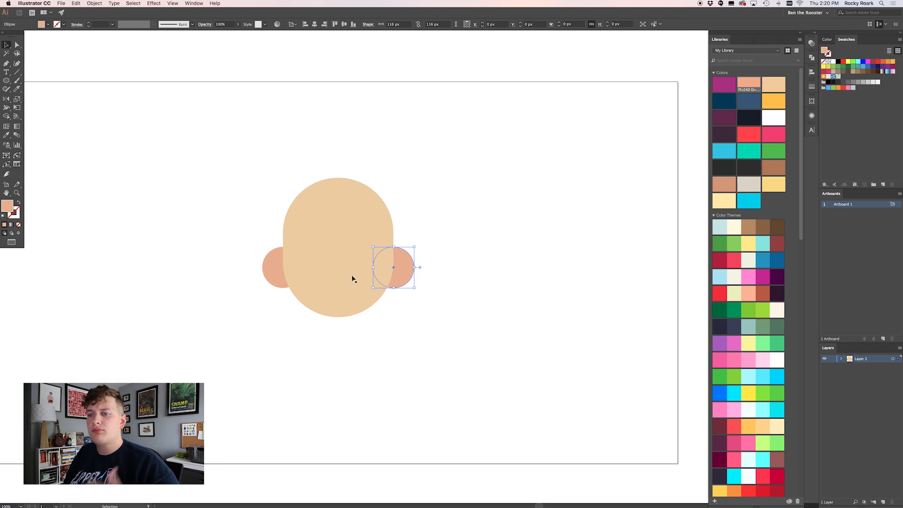
pyautogui.keyDown('shift'); pyautogui.click(272, 266); pyautogui.keyUp('shift')
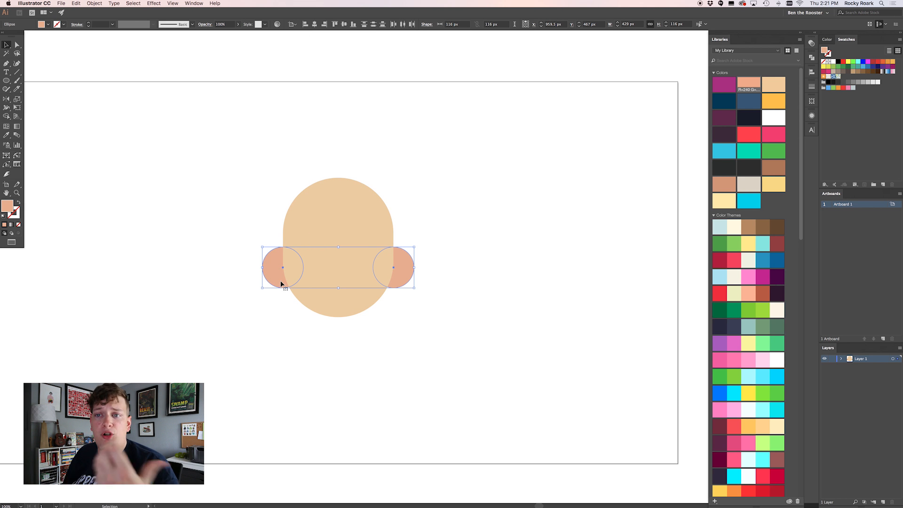
pyautogui.click(224, 24)
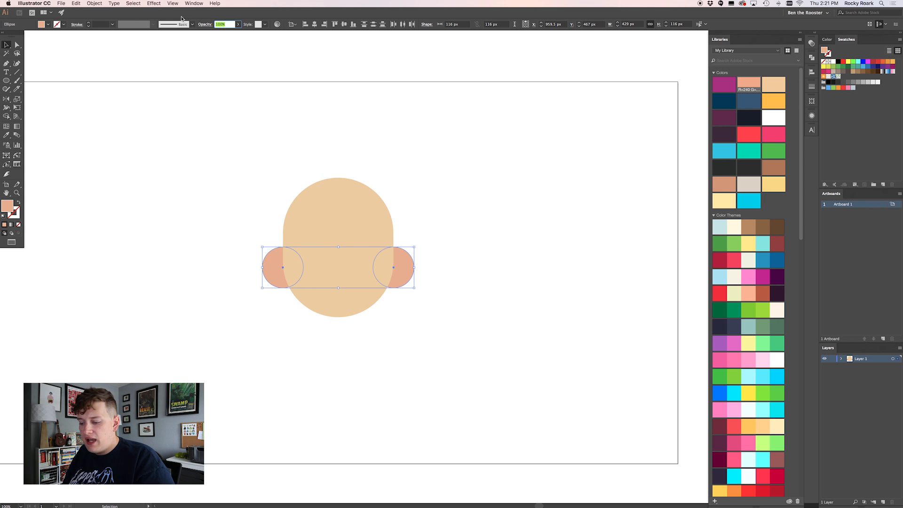
pyautogui.write('35')
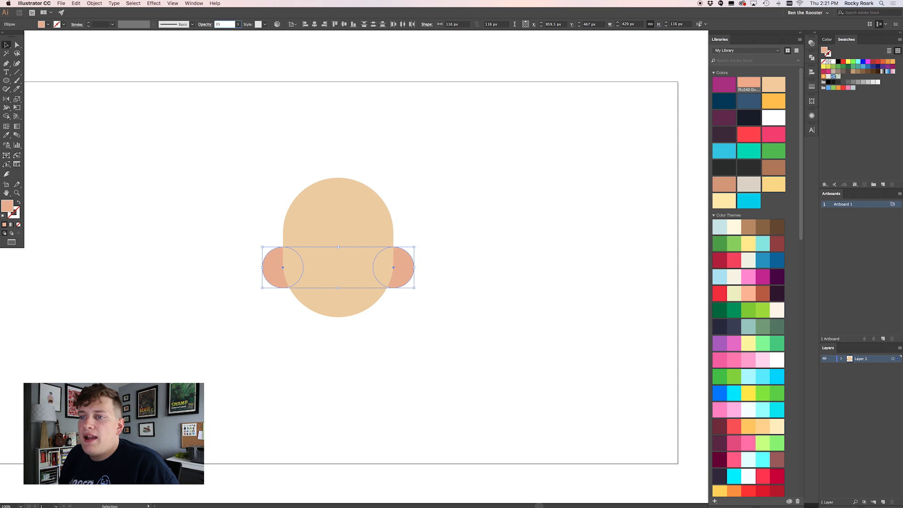
pyautogui.press('Return')
pyautogui.click(264, 121)
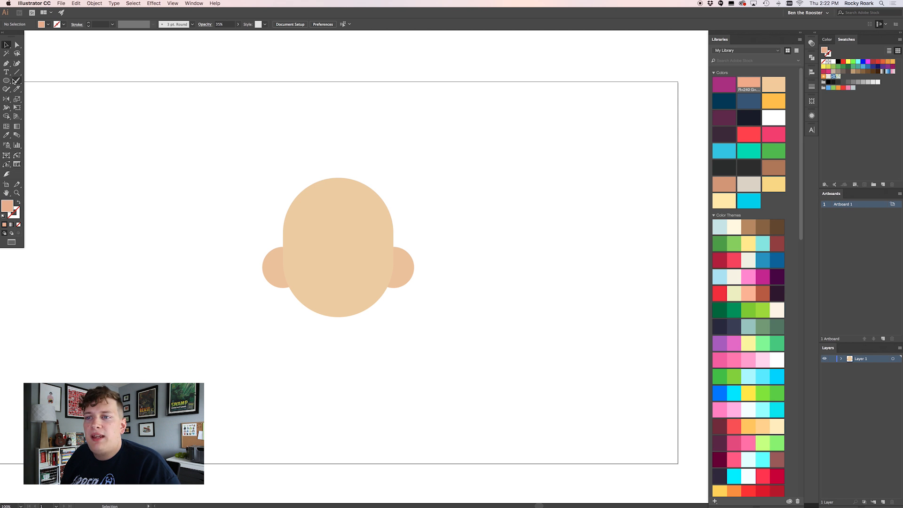
# - Draw a salmon rectangle about 58 by 142 px beside the head and round its corners to 29 px, forming a pill
pyautogui.moveTo(8, 82); pyautogui.dragTo(38, 79)
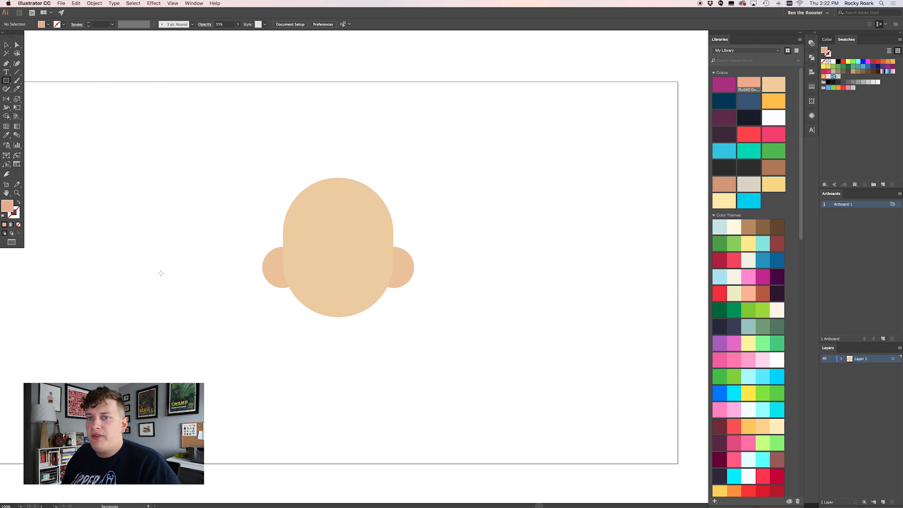
pyautogui.hscroll(-2, 196, 265)
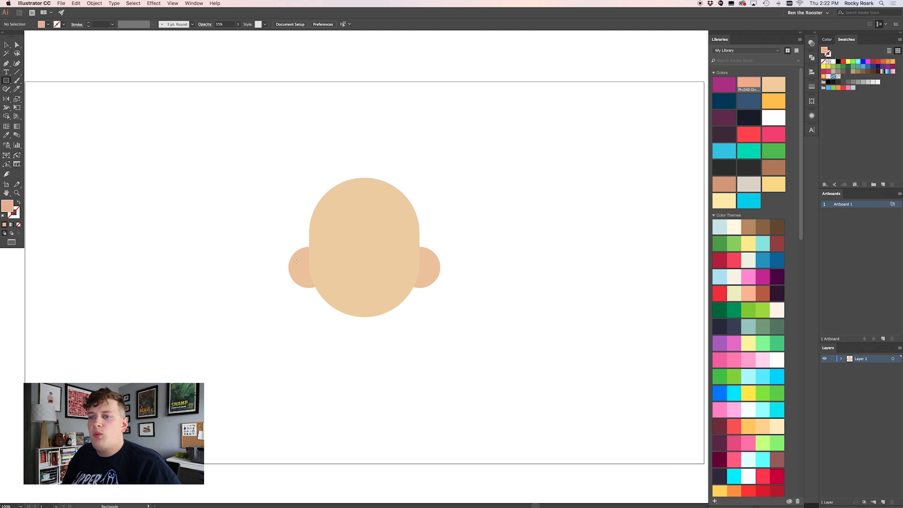
pyautogui.moveTo(234, 260); pyautogui.dragTo(243, 284)
pyautogui.press('a')
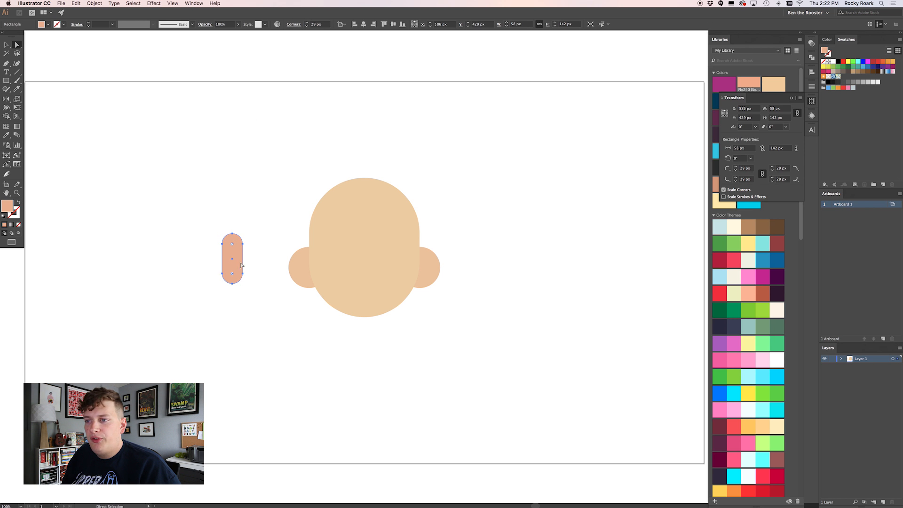
# - Try the pill shape over the middle of the face, and move it back to the empty area beside the head
pyautogui.click(257, 327)
pyautogui.moveTo(234, 275); pyautogui.dragTo(367, 274)
pyautogui.click(392, 336)
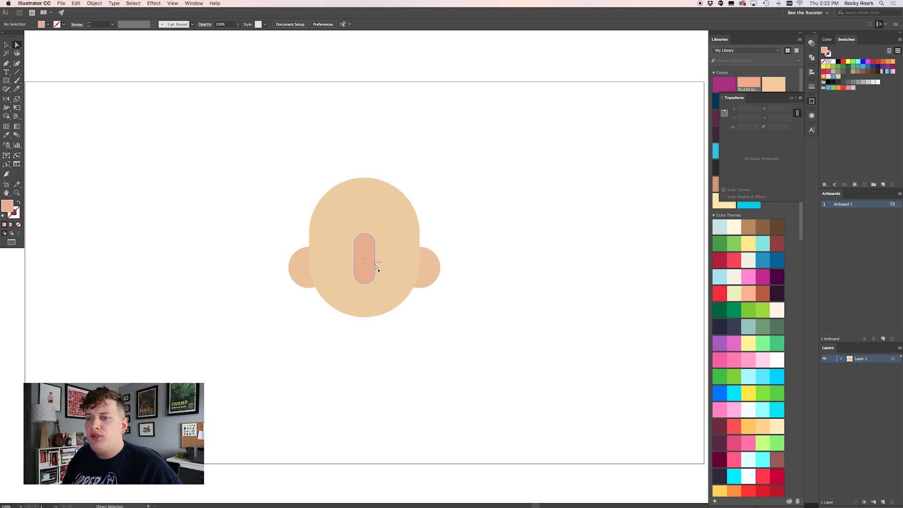
pyautogui.moveTo(365, 270); pyautogui.dragTo(237, 266)
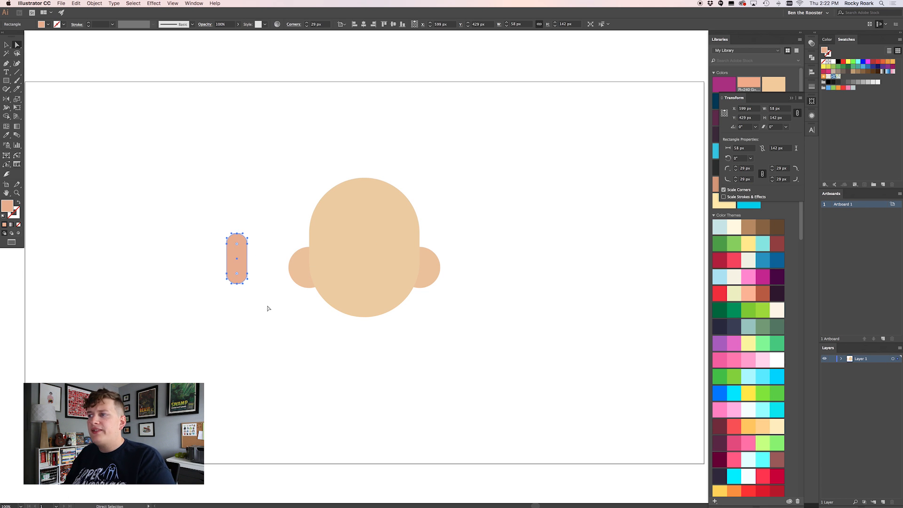
# - Lengthen the pill shape by moving only its upper anchor points up about 60 px
pyautogui.press('super+equal')
pyautogui.press('super+equal')
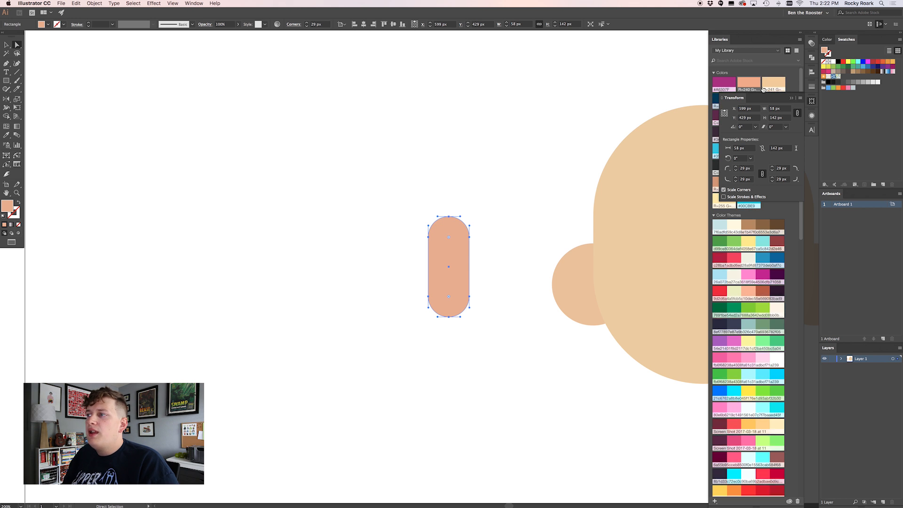
pyautogui.click(731, 97)
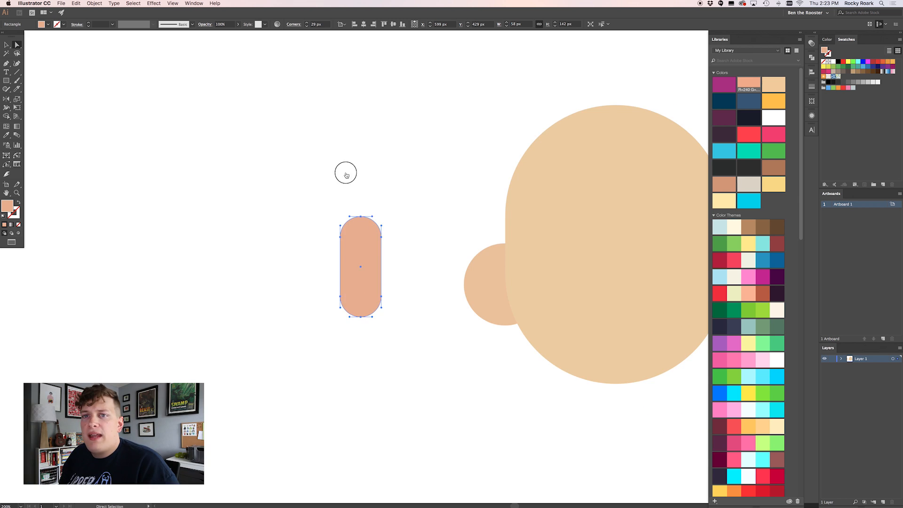
pyautogui.click(347, 175)
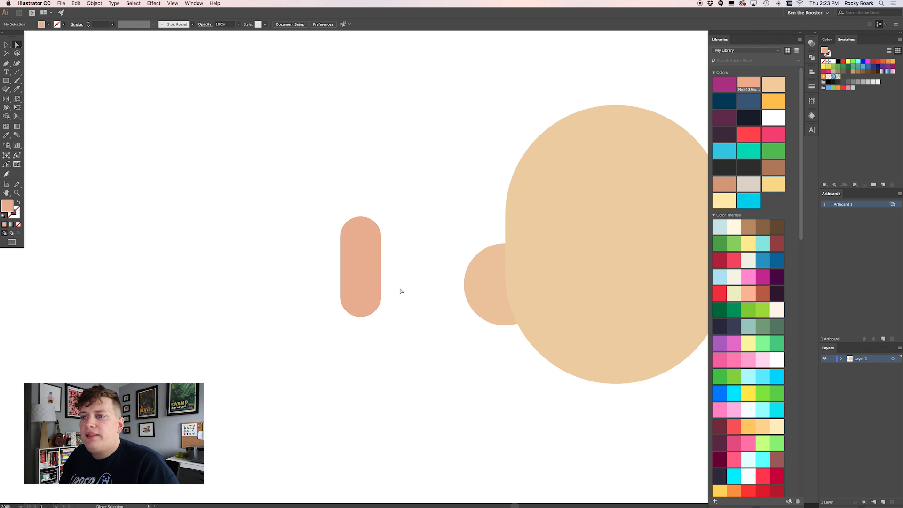
pyautogui.click(363, 239)
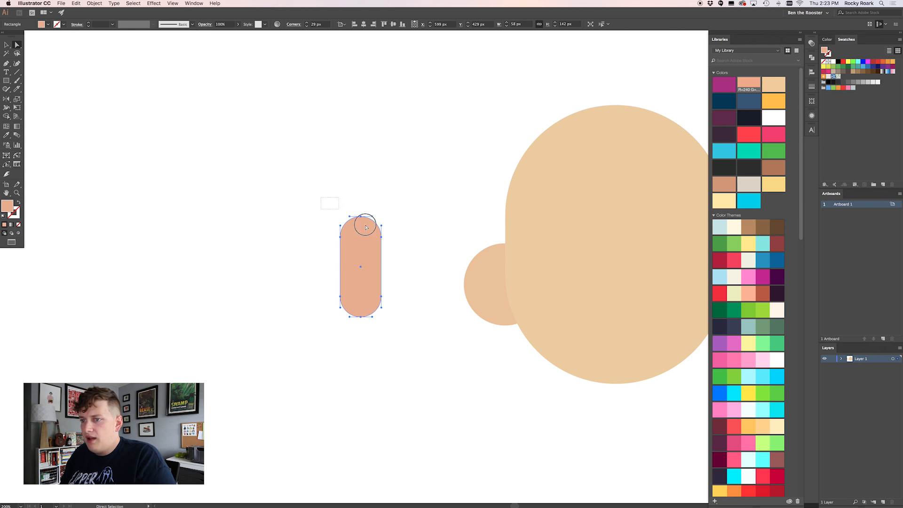
pyautogui.moveTo(348, 215); pyautogui.dragTo(421, 260)
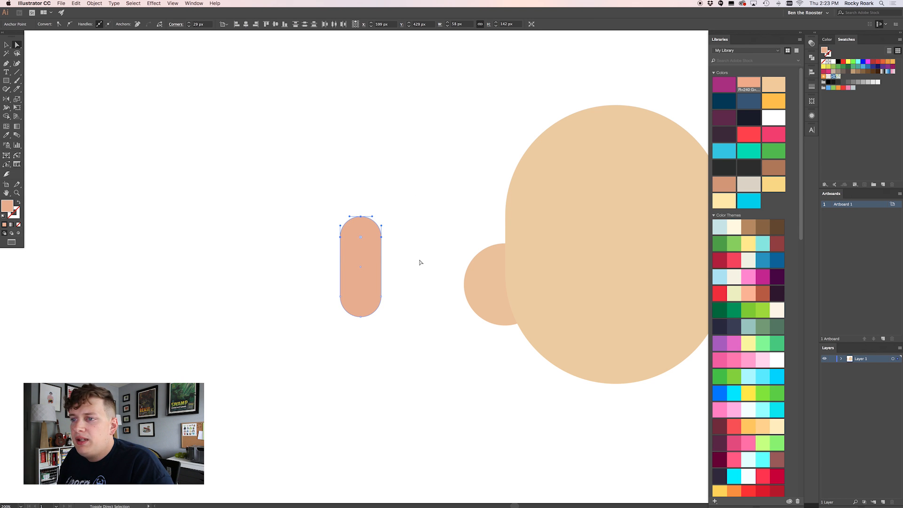
pyautogui.hotkey('shift', 'Up')
pyautogui.hotkey('shift', 'Up')
pyautogui.hotkey('shift', 'Up')
pyautogui.hotkey('shift', 'Up')
pyautogui.hotkey('shift', 'Up')
pyautogui.click(419, 260)
pyautogui.press('v')
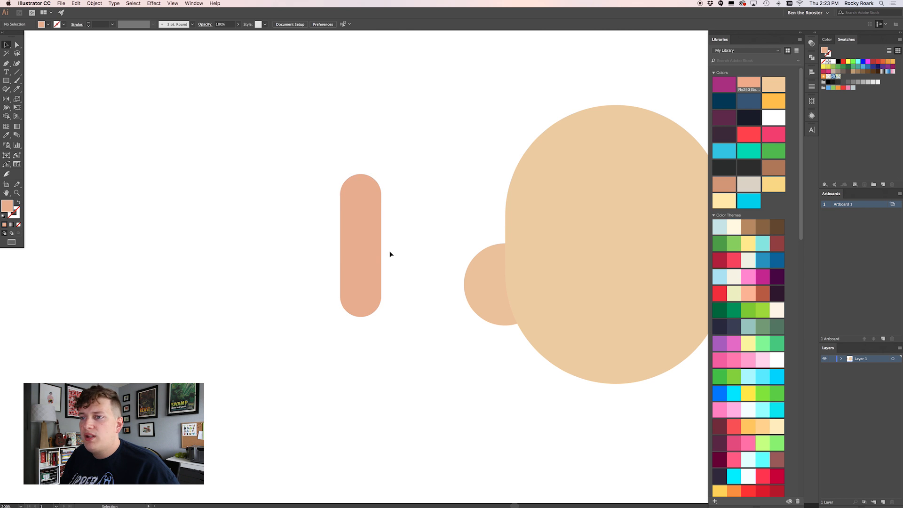
# - Scale the pill shape down proportionally toward its bottom end to about 153 px high
pyautogui.click(368, 246)
pyautogui.moveTo(361, 174); pyautogui.dragTo(361, 208)
pyautogui.click(78, 164)
# - Draw a rectangle about 80 by 26 px centred across the pill's lower end and round its top corners to 10 px
pyautogui.click(6, 81)
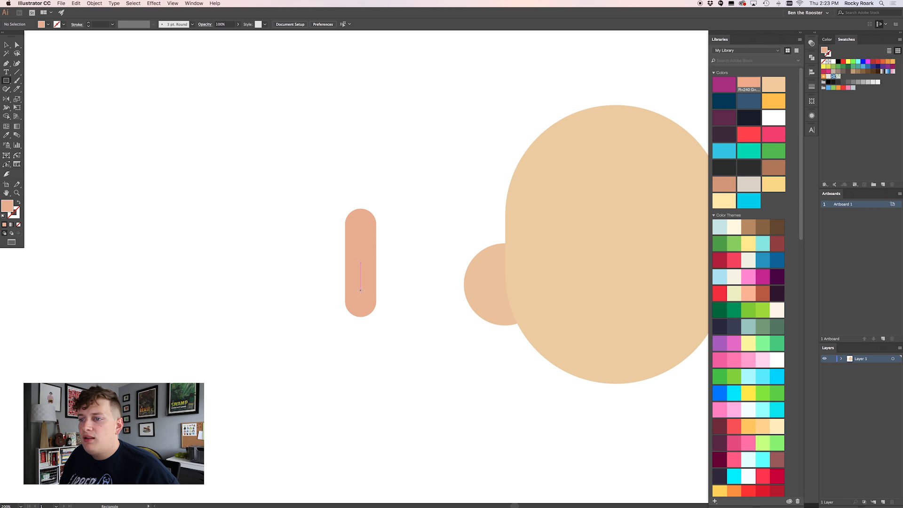
pyautogui.moveTo(361, 292)
pyautogui.mouseDown()
pyautogui.moveTo(389, 298)
pyautogui.moveTo(386, 307)
pyautogui.mouseUp()
pyautogui.press('a')
pyautogui.moveTo(317, 274)
pyautogui.mouseDown()
pyautogui.moveTo(341, 291)
pyautogui.moveTo(395, 293)
pyautogui.mouseUp()
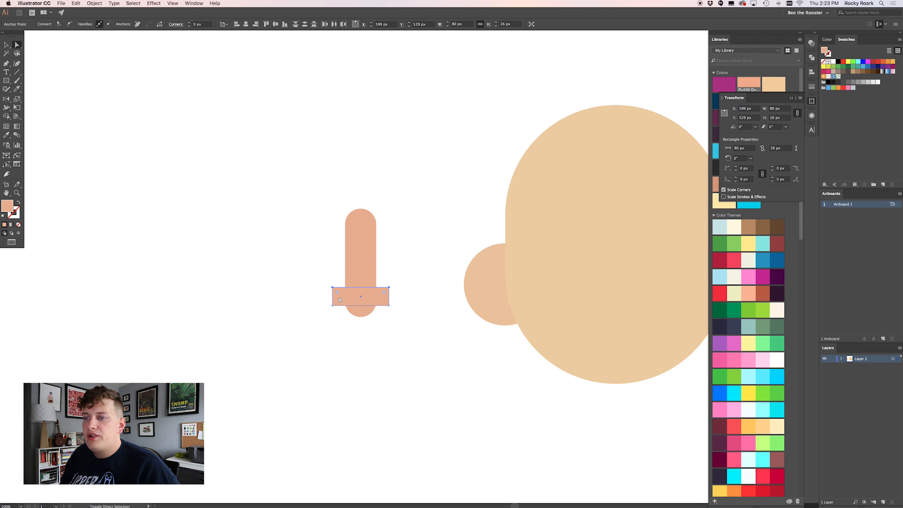
pyautogui.keyDown('shift'); pyautogui.click(189, 24); pyautogui.keyUp('shift')
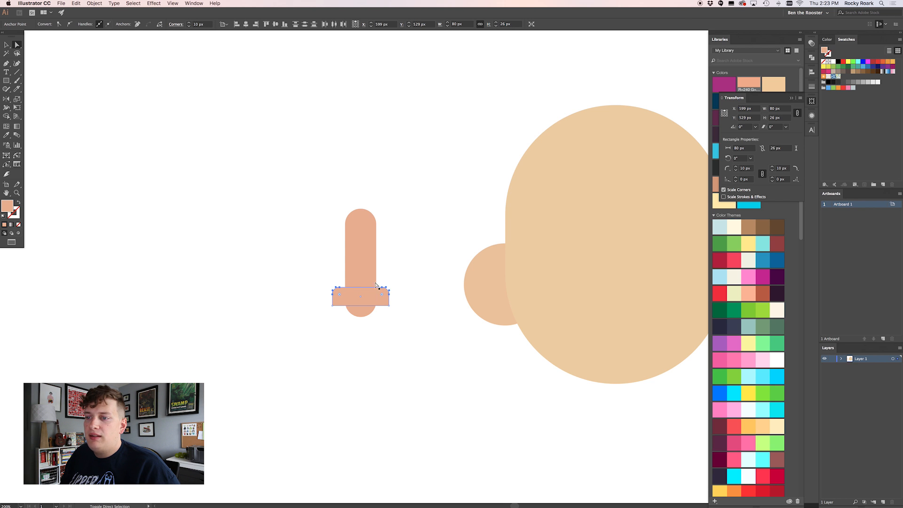
# - Round the two bottom corners of the crossing rectangle to 16 px
pyautogui.click(332, 306)
pyautogui.keyDown('shift'); pyautogui.click(389, 306); pyautogui.keyUp('shift')
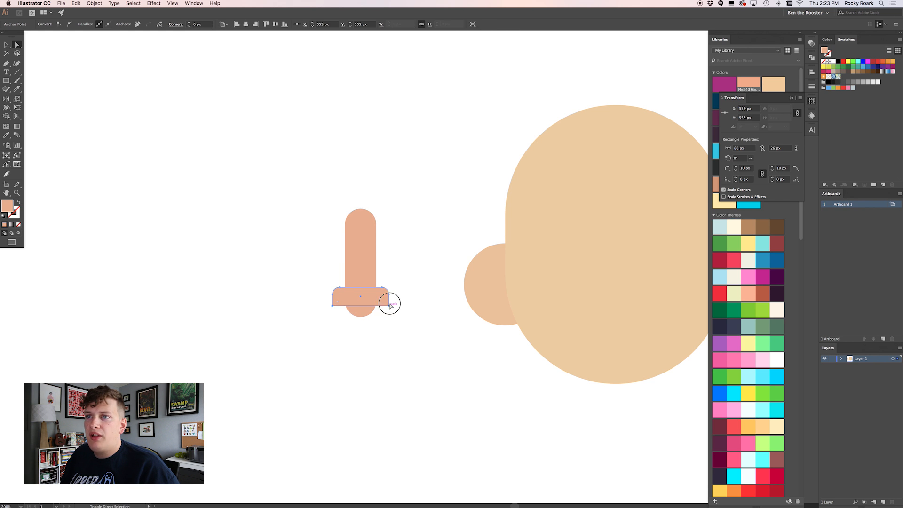
pyautogui.keyDown('shift'); pyautogui.click(190, 24); pyautogui.keyUp('shift')
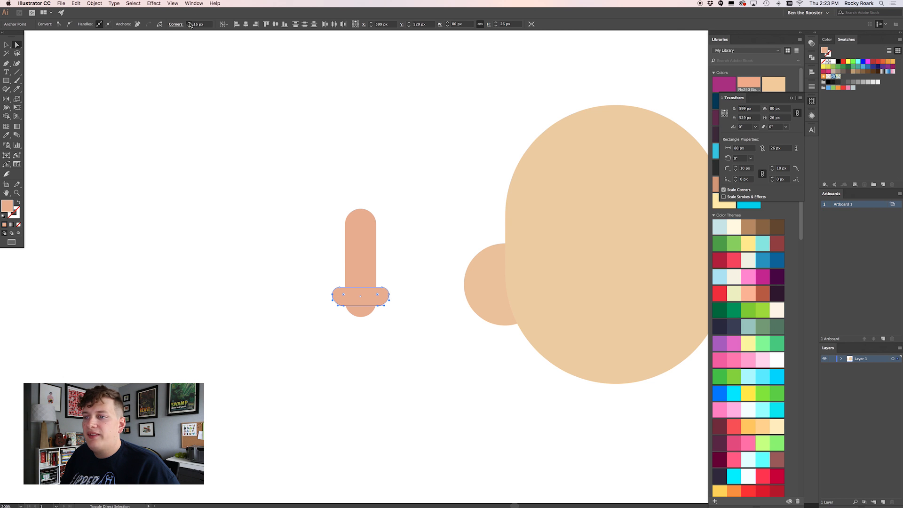
pyautogui.click(199, 204)
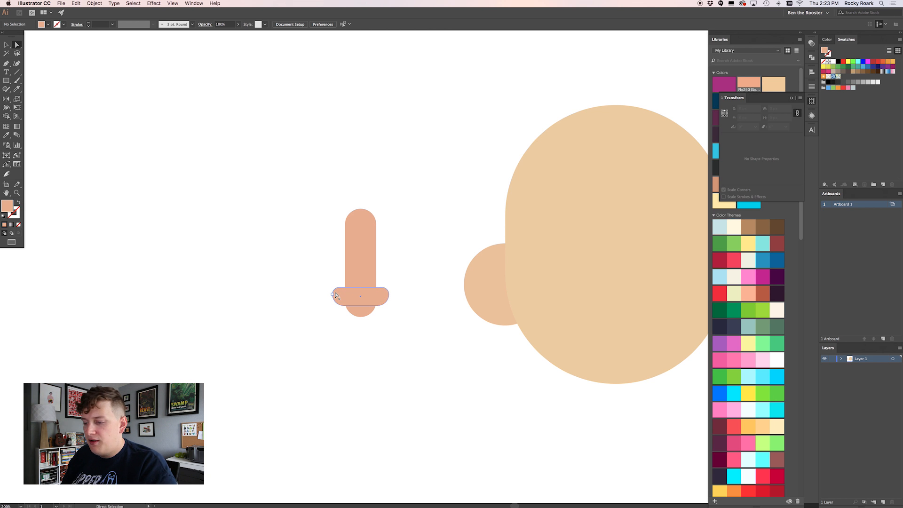
# - Merge the pill and the rounded crossbar into a single nose shape with the Pathfinder Unite operation
pyautogui.scroll(5, 335, 295)
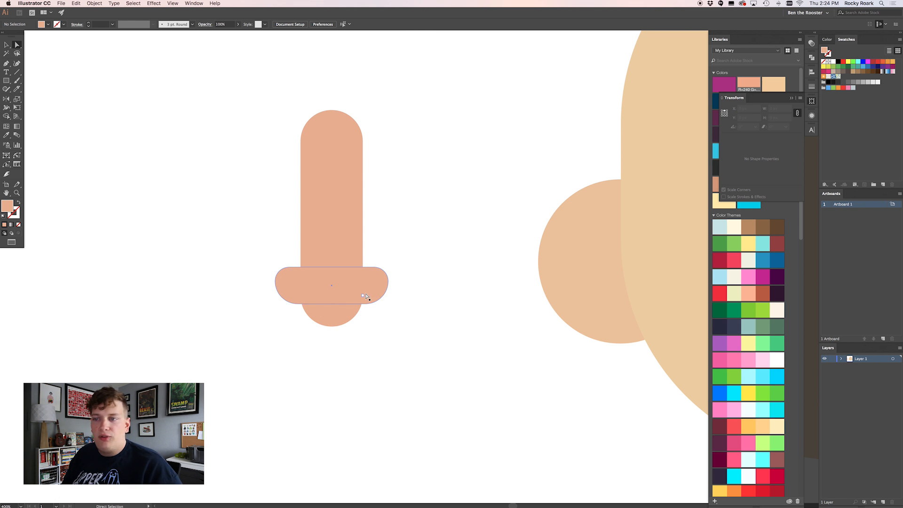
pyautogui.press('v')
pyautogui.moveTo(398, 330); pyautogui.dragTo(263, 222)
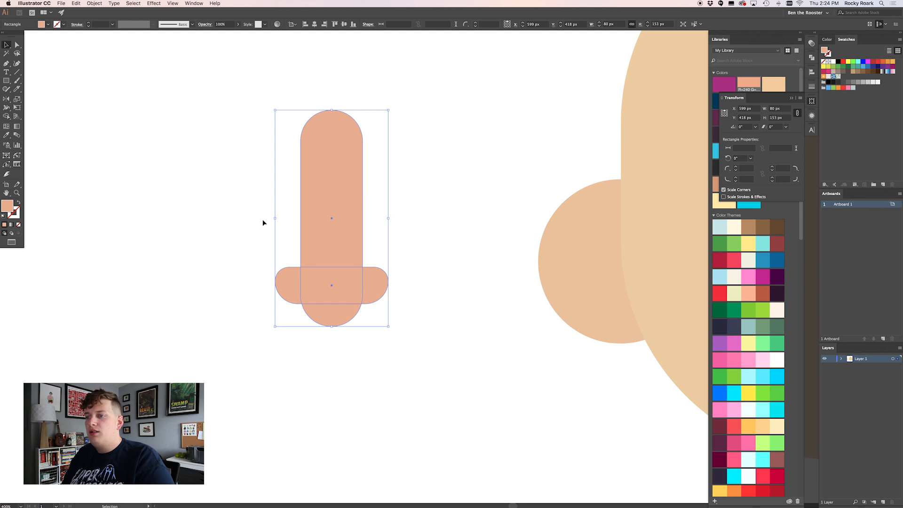
pyautogui.press('super+minus')
pyautogui.press('super+minus')
pyautogui.hscroll(8, 263, 221)
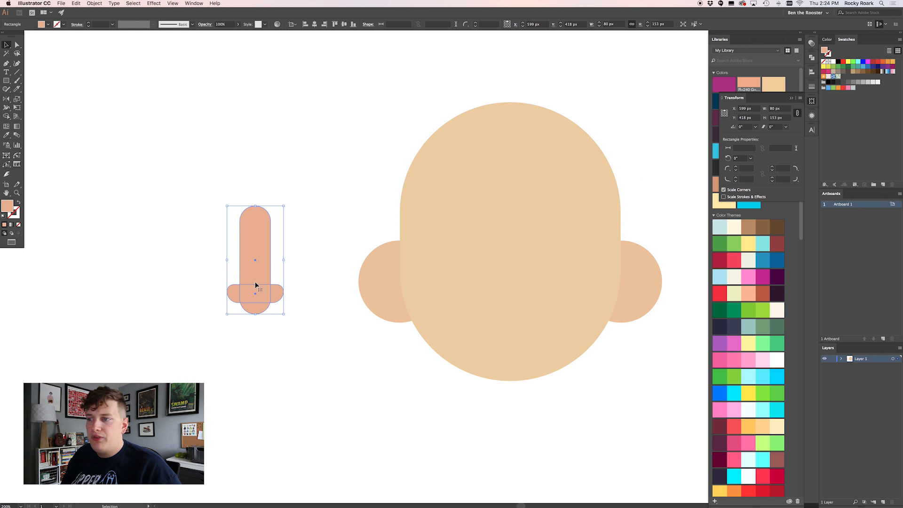
pyautogui.hscroll(6, 273, 275)
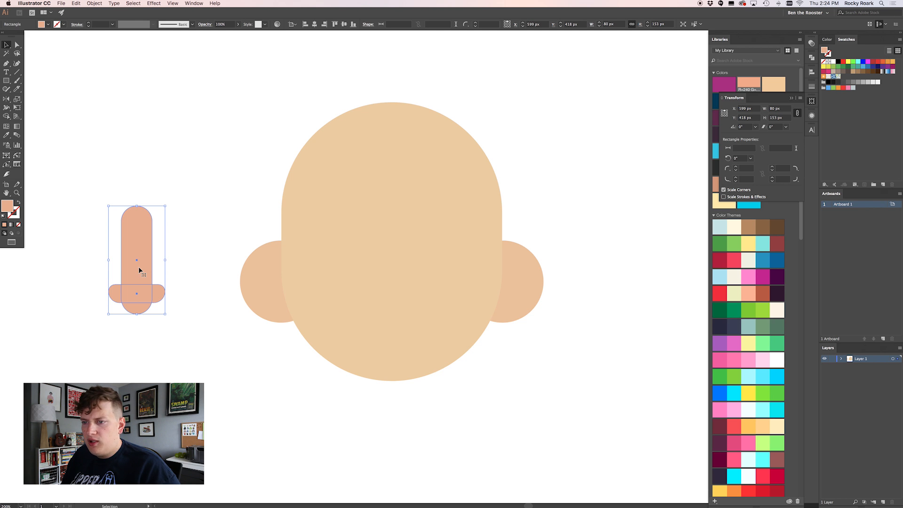
pyautogui.click(791, 98)
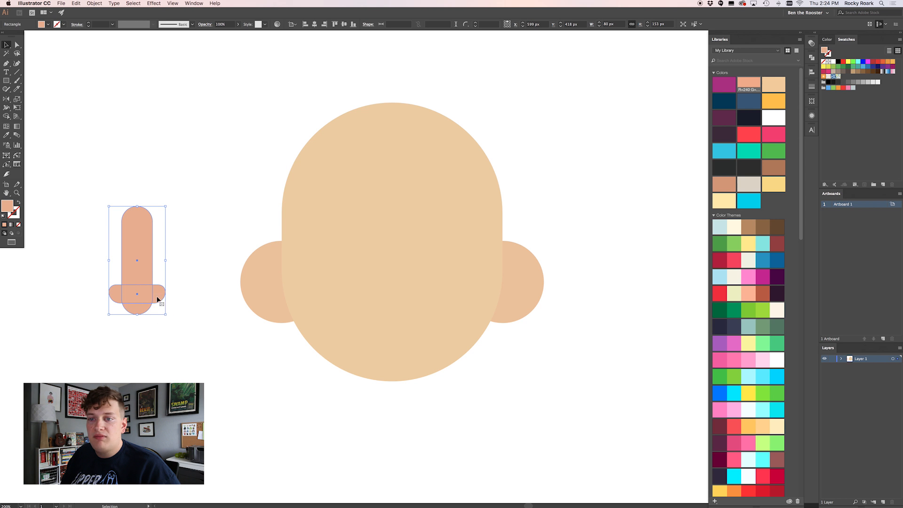
pyautogui.click(180, 278)
pyautogui.click(136, 245)
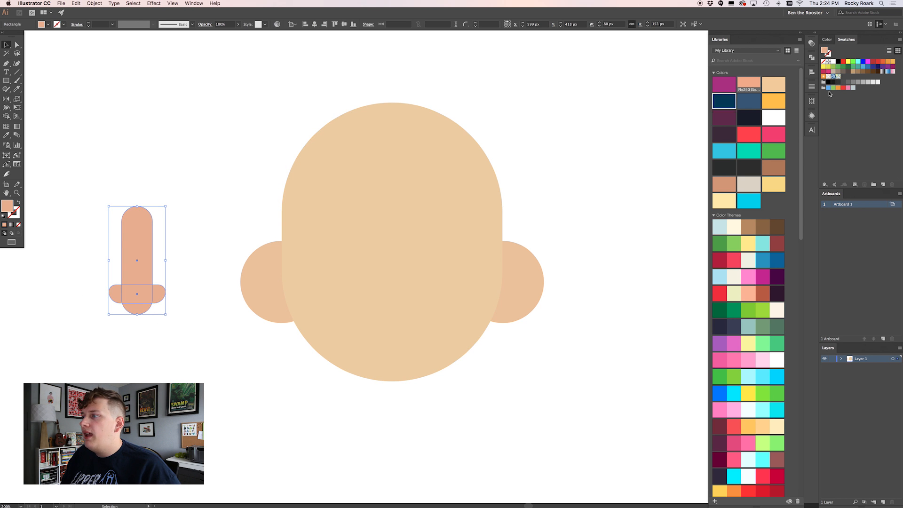
pyautogui.click(814, 58)
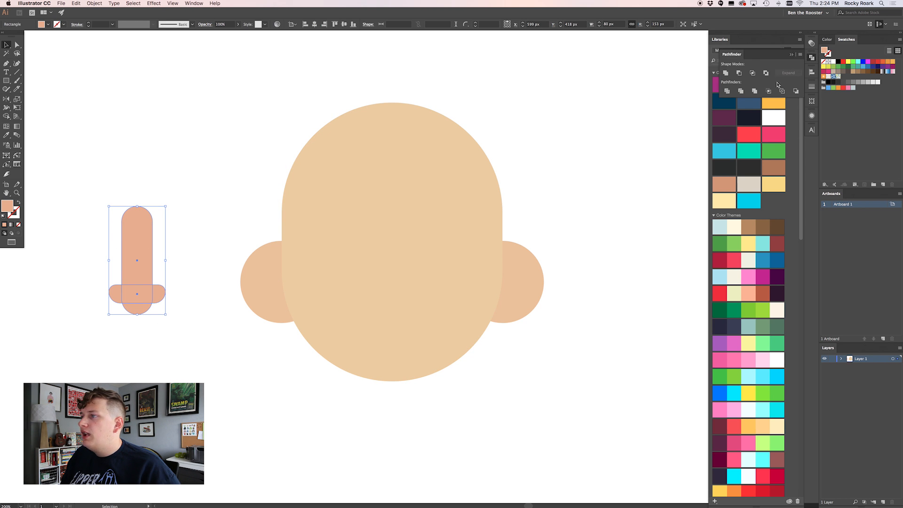
pyautogui.click(726, 74)
# - Move the merged nose shape straight across onto the middle of the face
pyautogui.click(155, 91)
pyautogui.click(139, 257)
pyautogui.moveTo(139, 263); pyautogui.dragTo(393, 265)
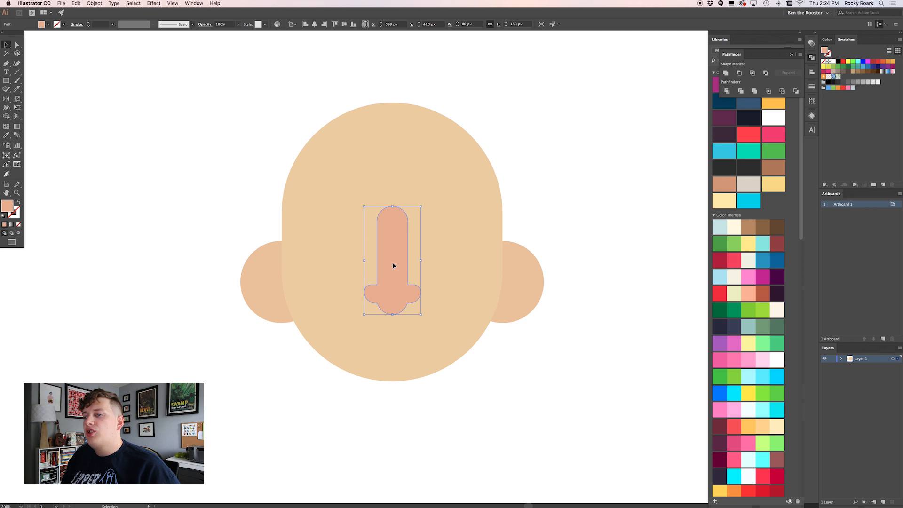
pyautogui.click(476, 398)
# - Group the head with both ears, and align the nose and that group by their horizontal centres
pyautogui.moveTo(583, 379); pyautogui.dragTo(260, 323)
pyautogui.press('a')
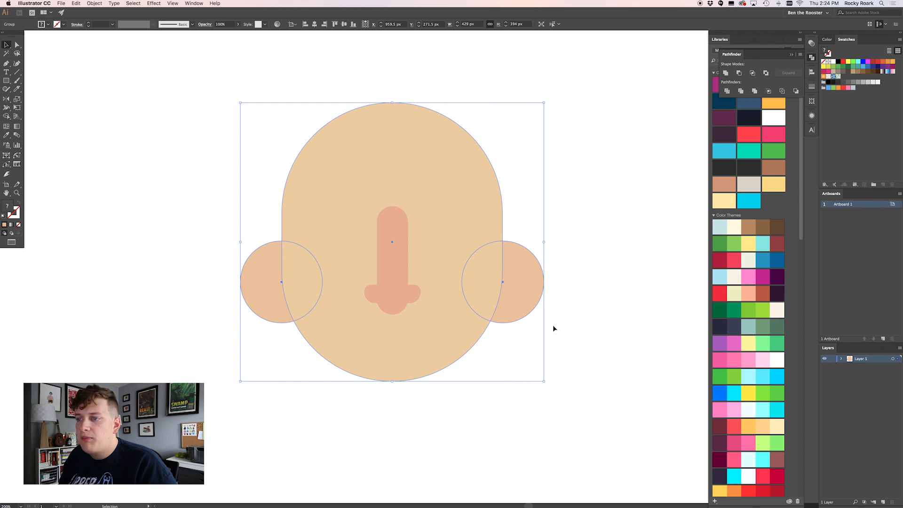
pyautogui.press('super+shift+g')
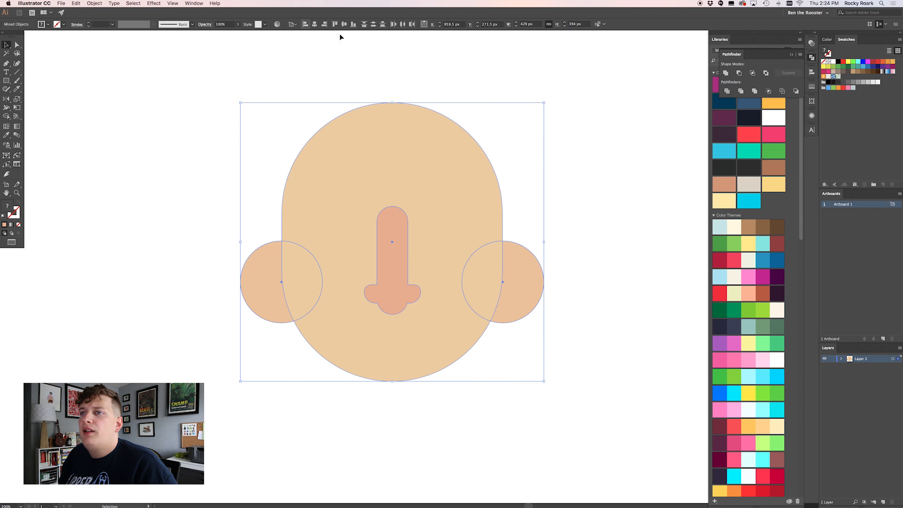
pyautogui.click(316, 25)
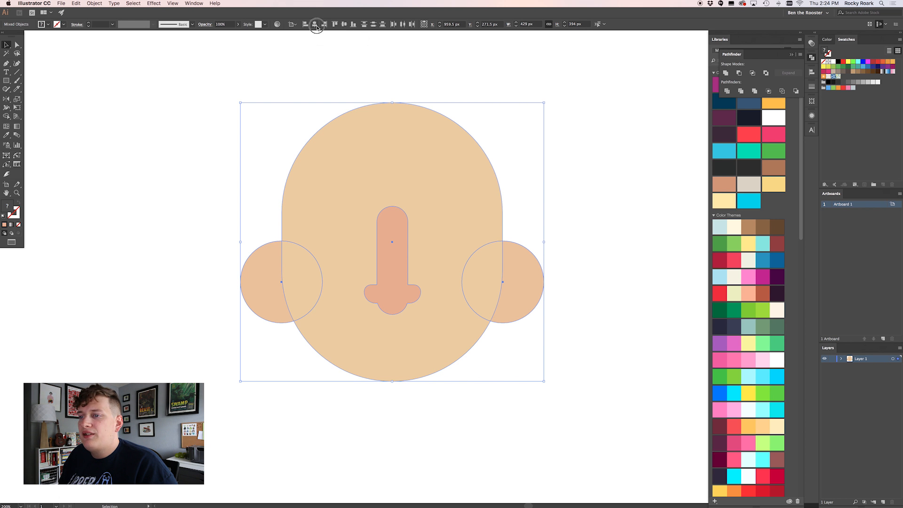
pyautogui.click(606, 234)
# - Nudge the nose slightly down on the face, keeping it horizontally centred
pyautogui.click(377, 268)
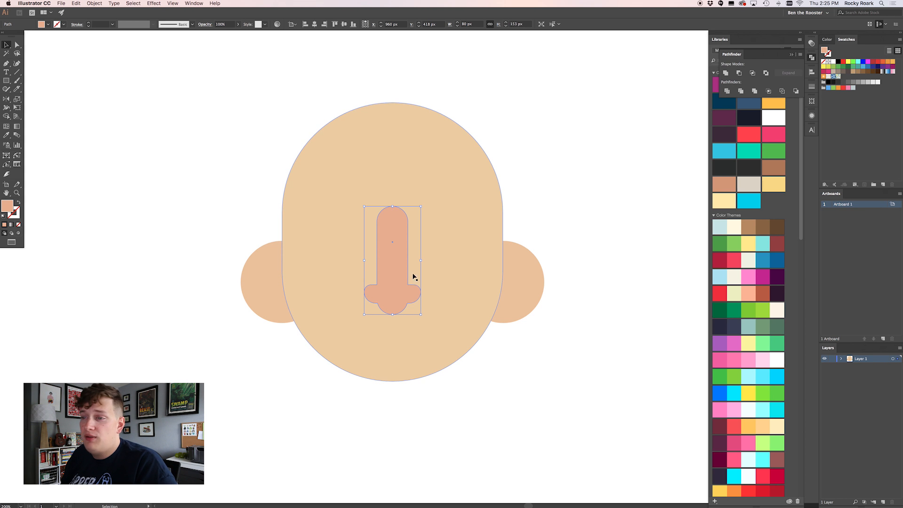
pyautogui.press('Left')
pyautogui.press('Left')
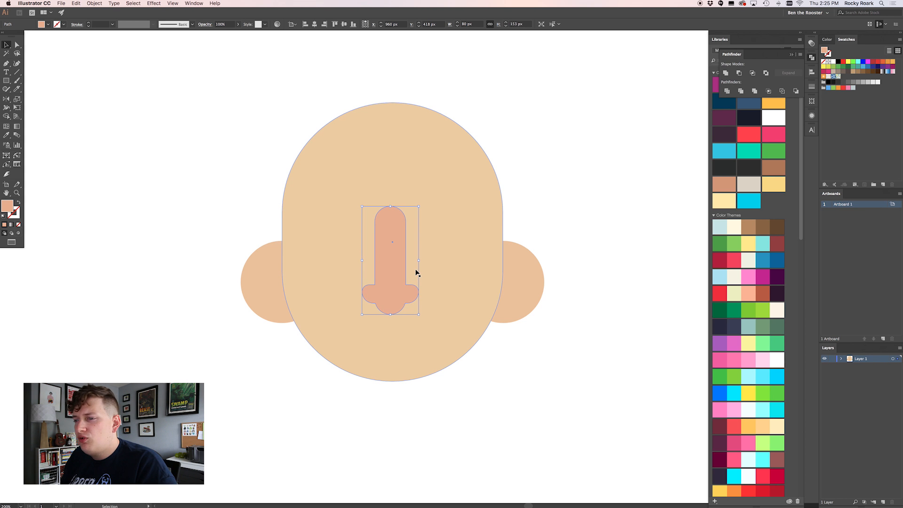
pyautogui.press('Right')
pyautogui.press('Right')
pyautogui.press('Down')
pyautogui.press('Down')
pyautogui.press('Down')
pyautogui.press('Down')
pyautogui.press('Down')
pyautogui.press('Down')
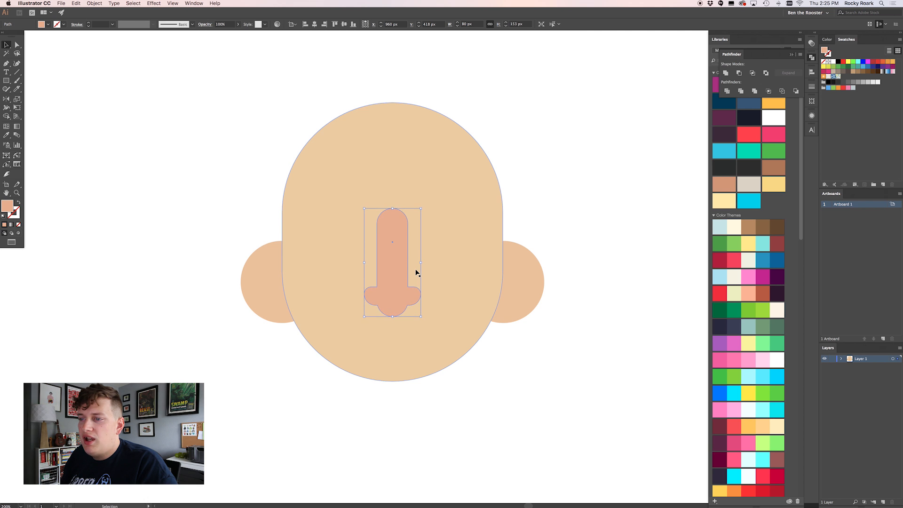
pyautogui.click(542, 367)
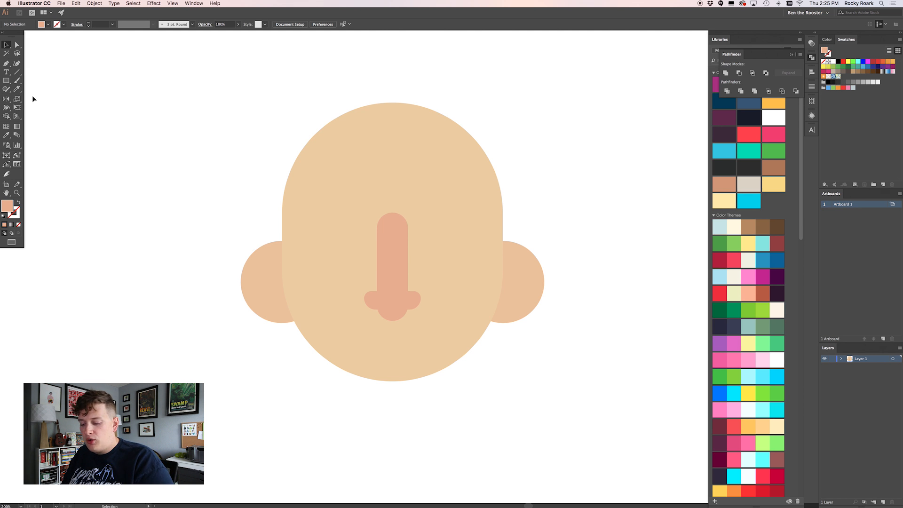
# - Draw a white circle about 78 px wide on the face, between the left ear and the nose, as the first eye
pyautogui.press('l')
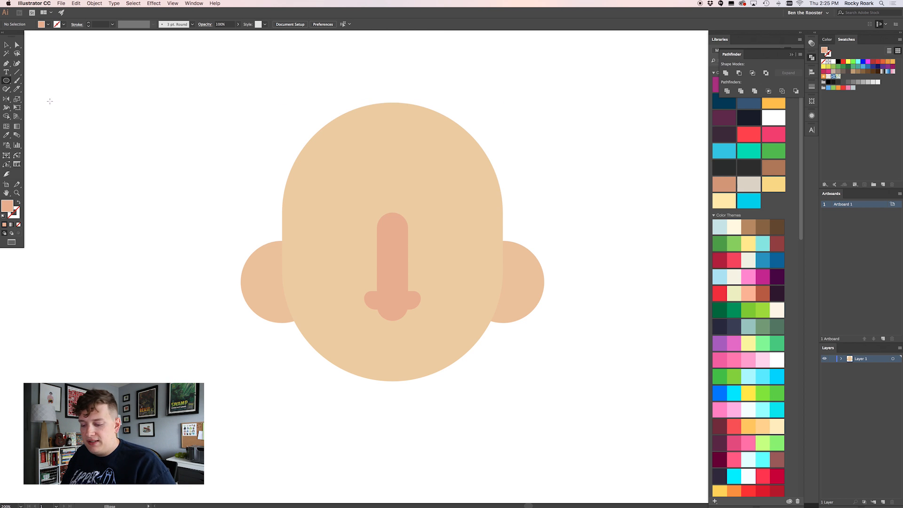
pyautogui.press('i')
pyautogui.click(74, 114)
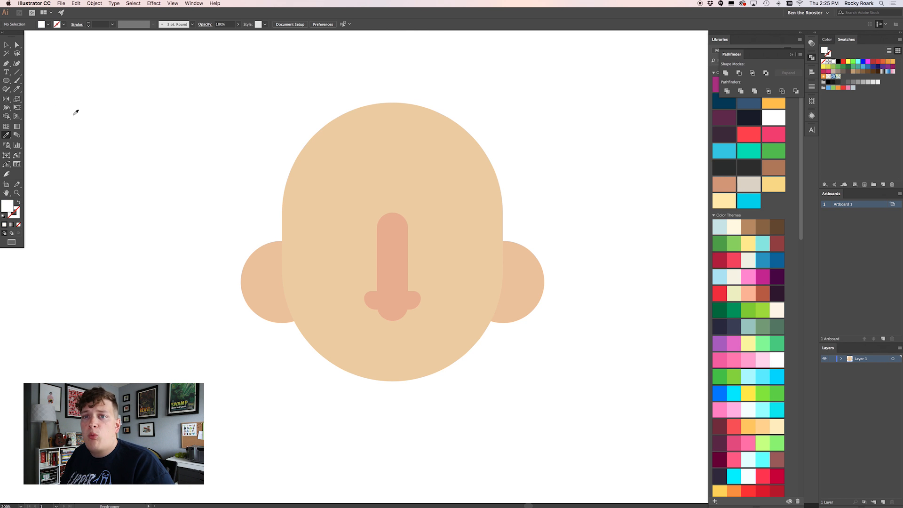
pyautogui.press('l')
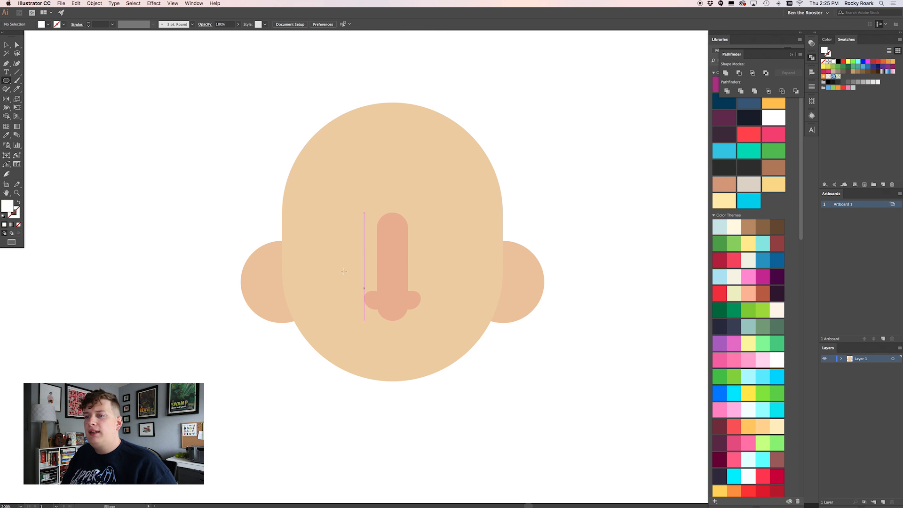
pyautogui.moveTo(334, 255); pyautogui.dragTo(448, 268)
pyautogui.press('v')
pyautogui.press('super+a')
pyautogui.press('super+z')
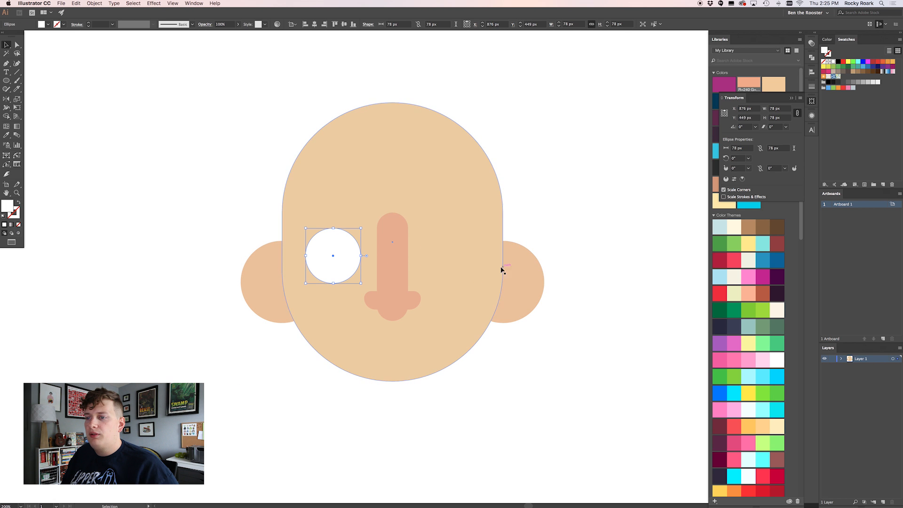
# - Reflect a copy of the white eye circle across the nose's vertical centre line to make the second eye
pyautogui.press('o')
pyautogui.click(393, 251)
pyautogui.keyDown('shift'); pyautogui.click(392, 251); pyautogui.keyUp('shift')
pyautogui.press('v')
pyautogui.press('o')
pyautogui.click(392, 252)
pyautogui.keyDown('alt'); pyautogui.keyDown('shift'); pyautogui.click(392, 250); pyautogui.keyUp('shift'); pyautogui.keyUp('alt')
pyautogui.press('v')
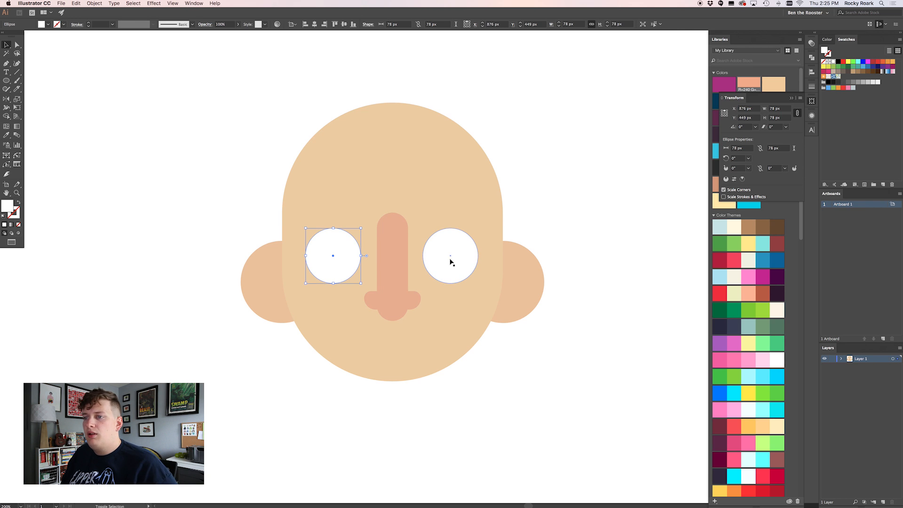
# - Shift the pair of white eyes slightly so they sit horizontally centred on the face
pyautogui.keyDown('shift'); pyautogui.click(450, 262); pyautogui.keyUp('shift')
pyautogui.moveTo(553, 396); pyautogui.dragTo(254, 185)
pyautogui.click(367, 26)
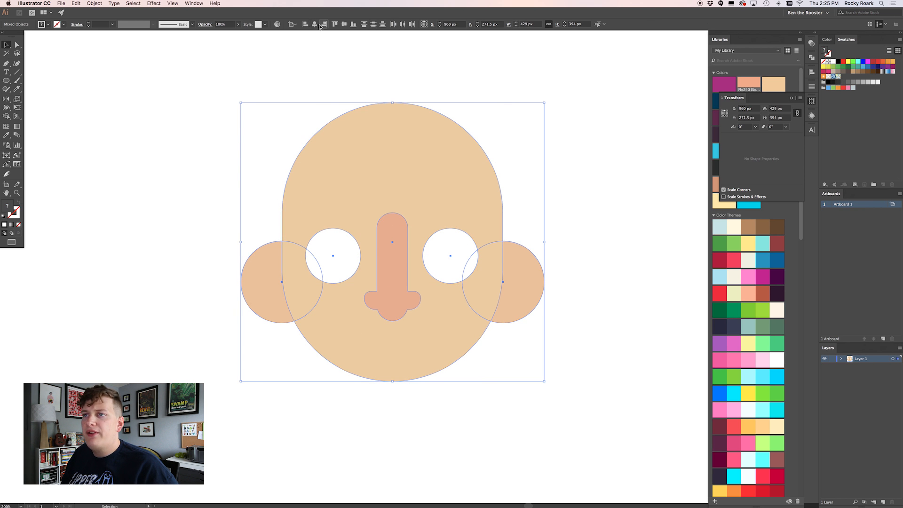
pyautogui.click(670, 196)
pyautogui.click(317, 254)
pyautogui.keyDown('shift'); pyautogui.click(477, 266); pyautogui.keyUp('shift')
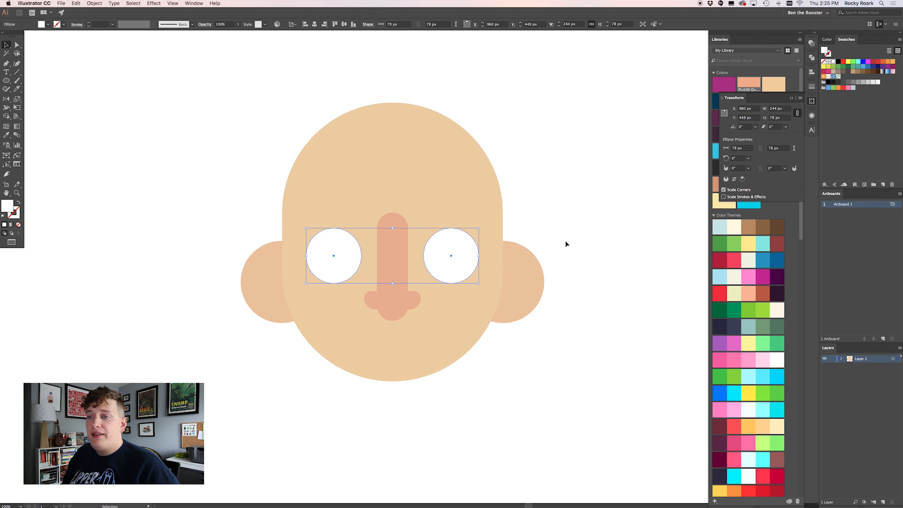
pyautogui.click(600, 225)
# - Copy both white eyes, and undo the edits back to before the eye was duplicated
pyautogui.press('a')
pyautogui.press('super+a')
pyautogui.press('super+z')
pyautogui.press('super+z')
pyautogui.press('super+z')
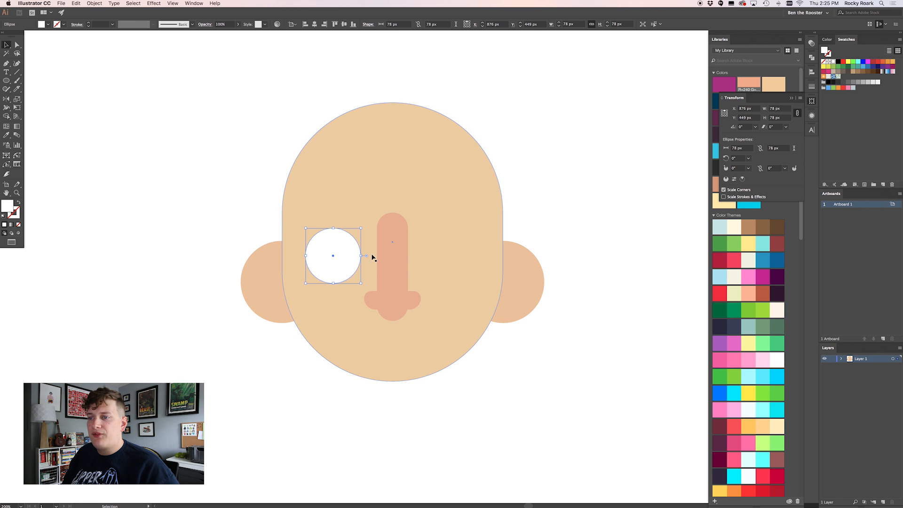
# - Shrink the remaining eye circle from its centre to 42 px and fill it with the medium blue library colour
pyautogui.moveTo(361, 255); pyautogui.dragTo(349, 255)
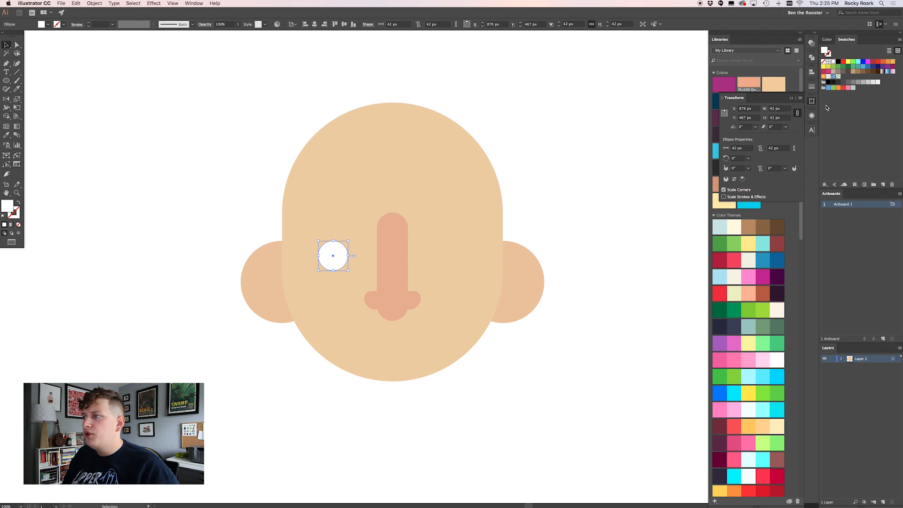
pyautogui.click(791, 98)
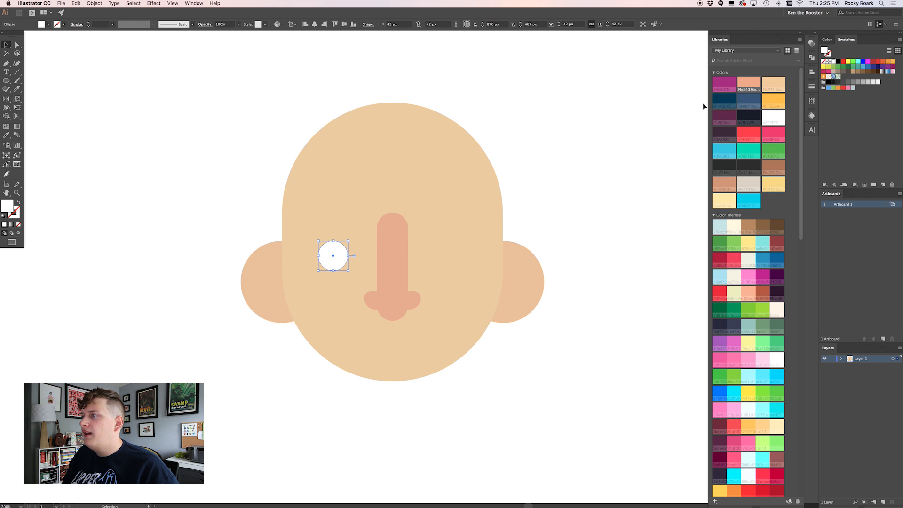
pyautogui.click(748, 101)
# - Duplicate the blue eye straight across to the other side of the nose, and nudge the pair to the face's centre
pyautogui.moveTo(337, 262); pyautogui.dragTo(447, 260)
pyautogui.keyDown('shift'); pyautogui.click(329, 262); pyautogui.keyUp('shift')
pyautogui.press('Left')
pyautogui.press('Left')
pyautogui.press('Left')
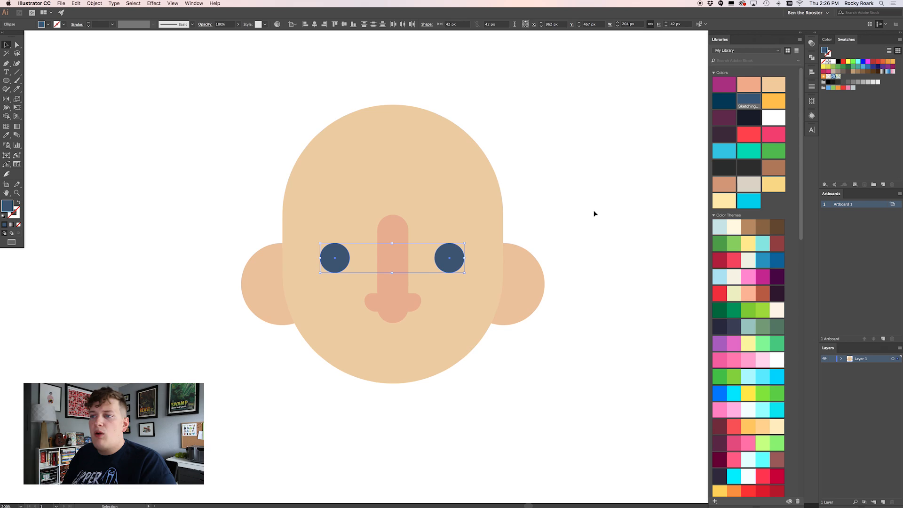
pyautogui.click(594, 214)
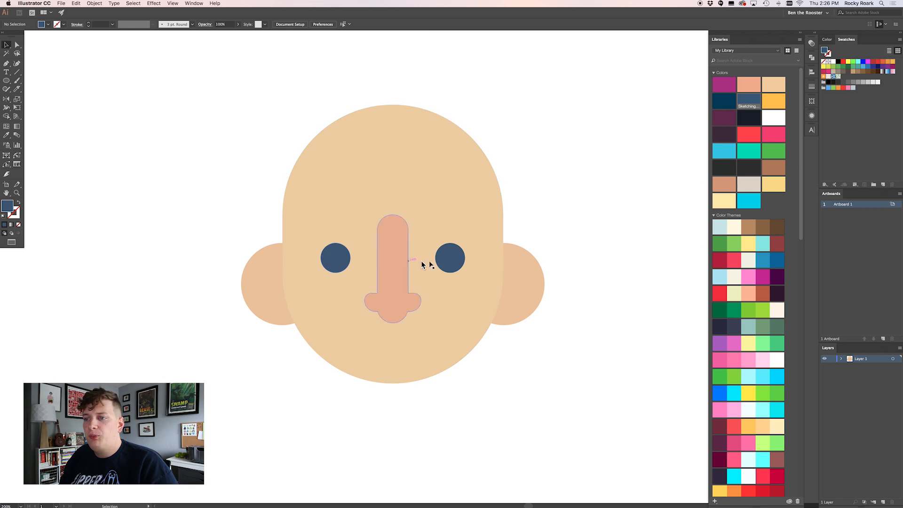
# - Delete both small blue eyes and paste the copied white eyes in place on the face
pyautogui.click(451, 262)
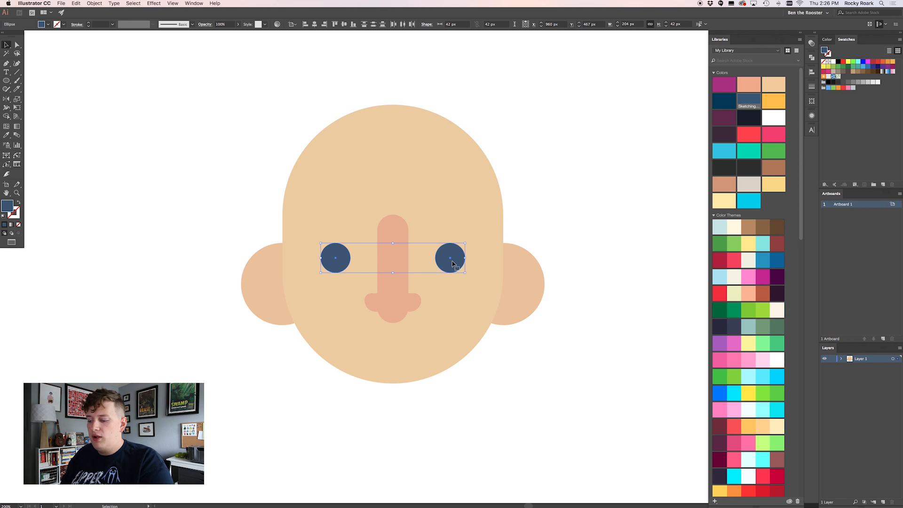
pyautogui.press('Delete')
pyautogui.press('super+f')
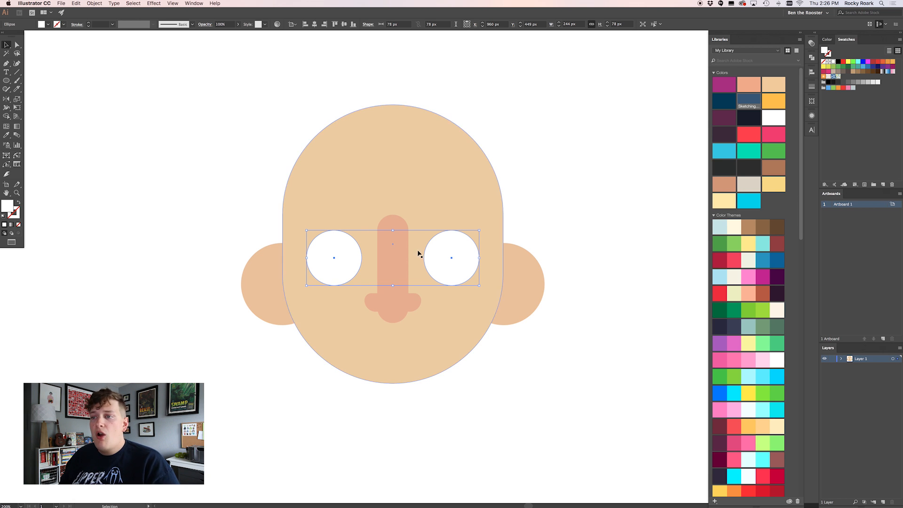
# - Flatten both white eyes from their centre into ovals 66 px tall
pyautogui.moveTo(393, 230)
pyautogui.mouseDown()
pyautogui.moveTo(394, 254)
pyautogui.moveTo(394, 220)
pyautogui.moveTo(391, 260)
pyautogui.moveTo(396, 237)
pyautogui.mouseUp()
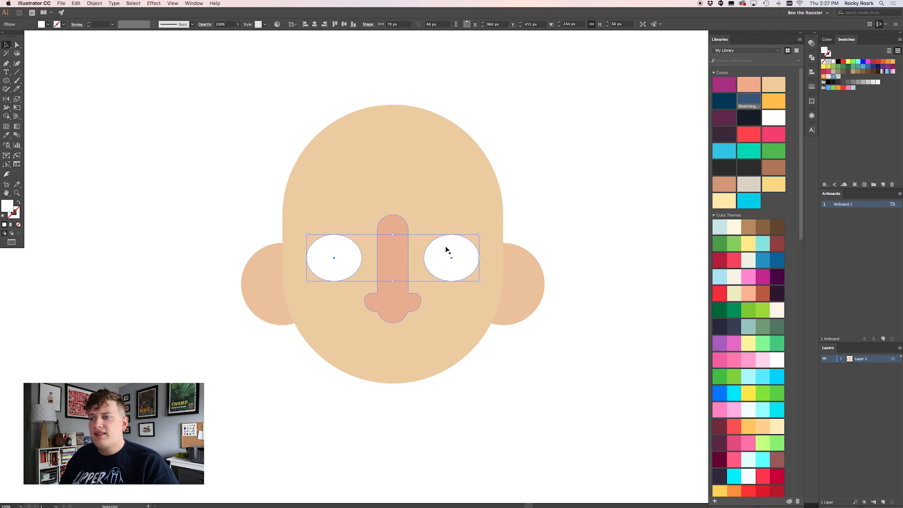
pyautogui.click(583, 234)
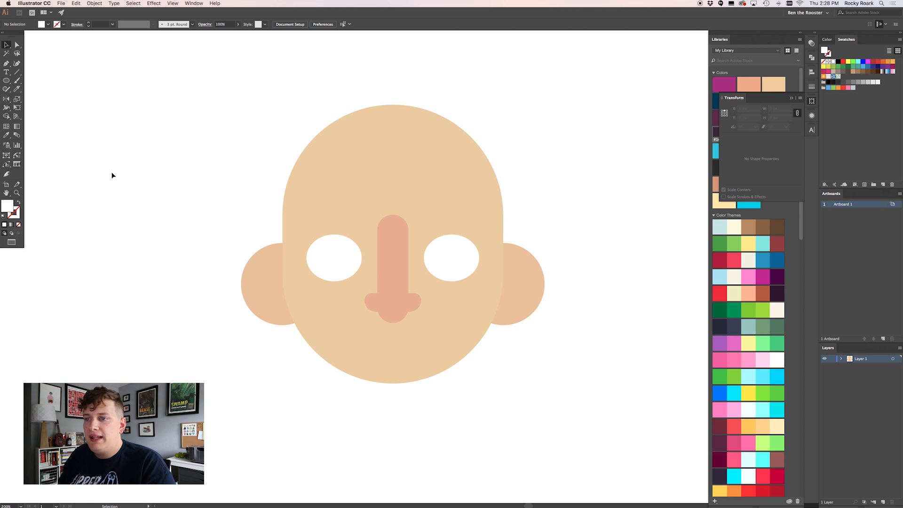
# - Draw a pupil circle about 30 px wide at the centre of the left eye and fill it with the dark navy library colour
pyautogui.press('l')
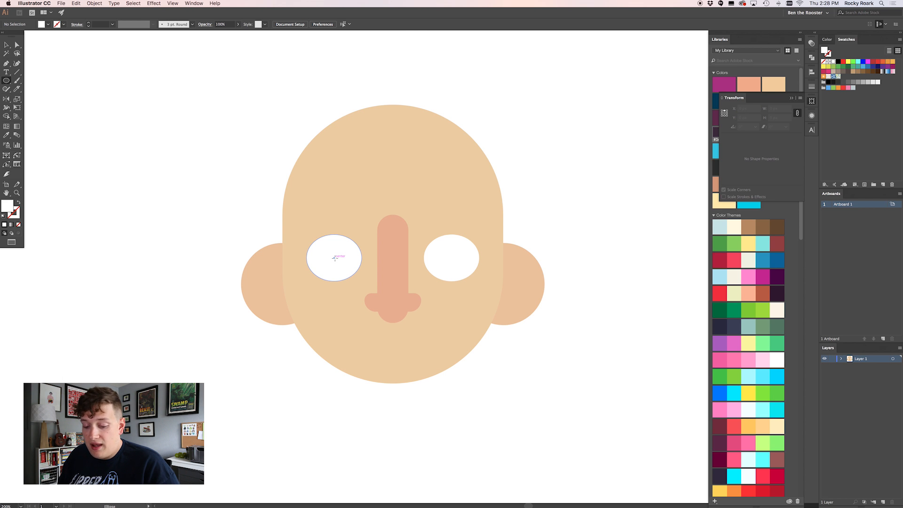
pyautogui.click(335, 259)
pyautogui.moveTo(335, 258); pyautogui.dragTo(347, 270)
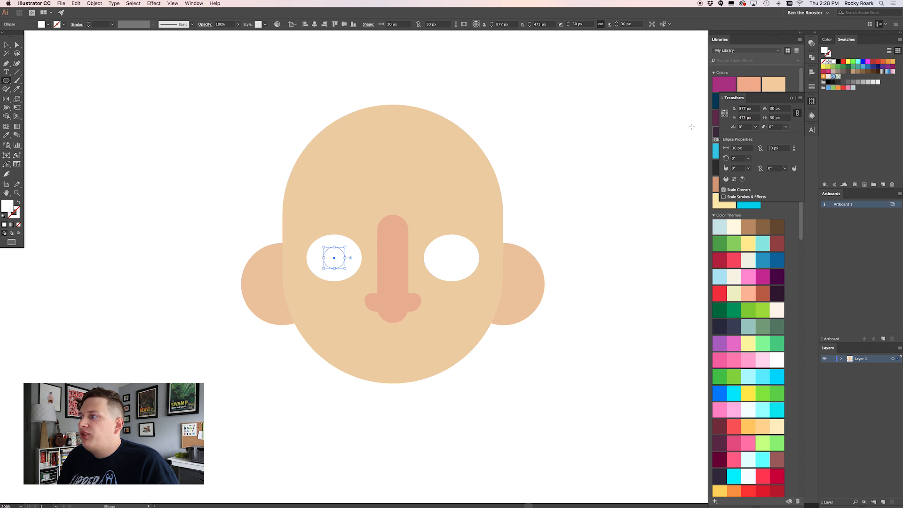
pyautogui.click(792, 99)
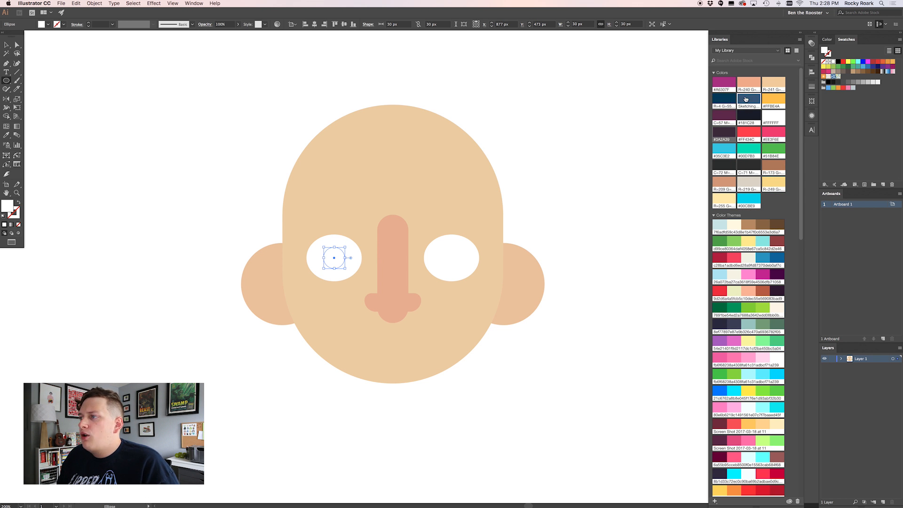
pyautogui.click(727, 101)
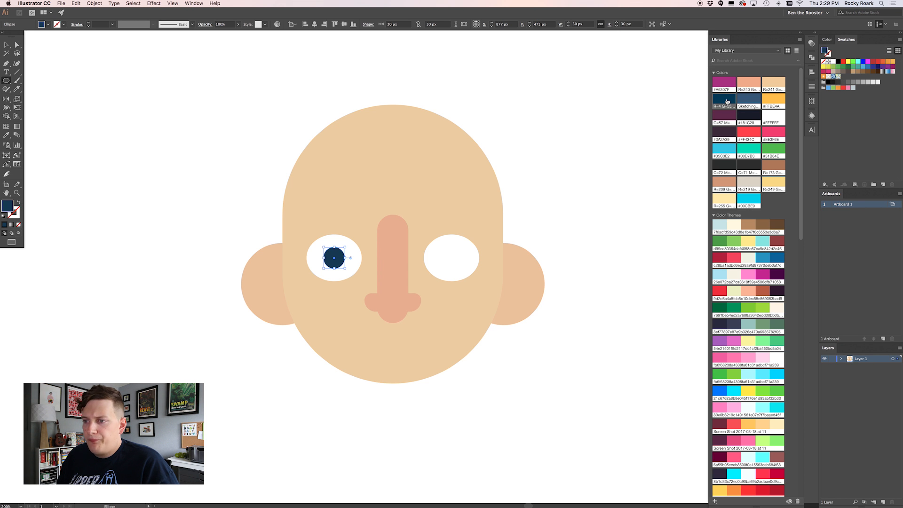
pyautogui.press('v')
pyautogui.click(619, 165)
# - Duplicate the navy pupil straight across into the centre of the right eye
pyautogui.hscroll(10, 372, 233)
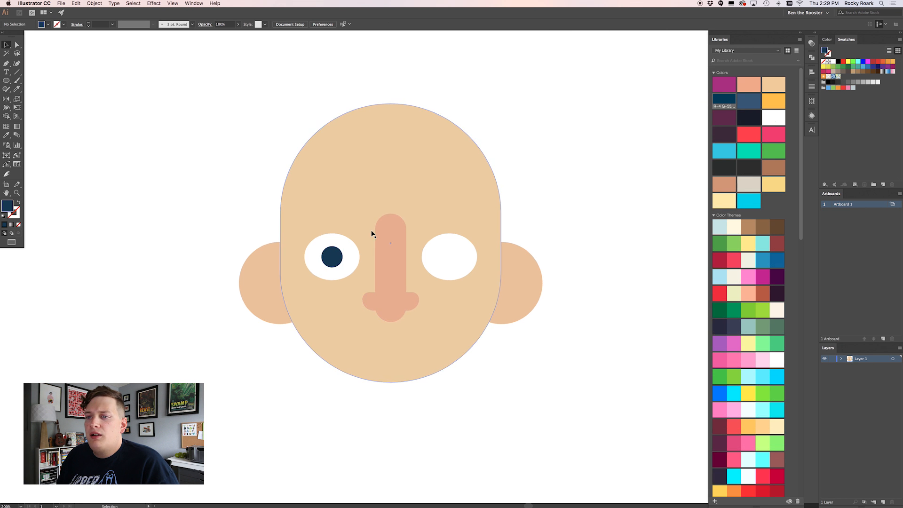
pyautogui.scroll(2, 372, 232)
pyautogui.hscroll(-10, 372, 232)
pyautogui.scroll(-2, 372, 233)
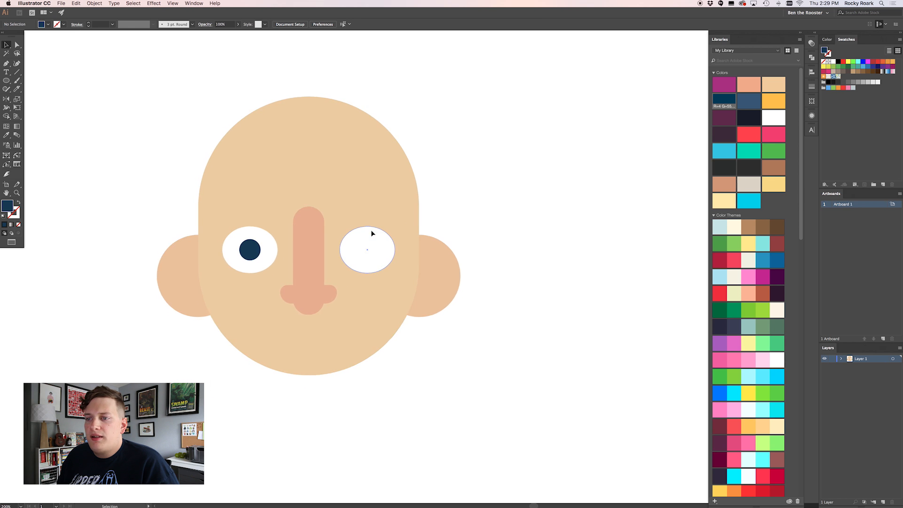
pyautogui.click(294, 269)
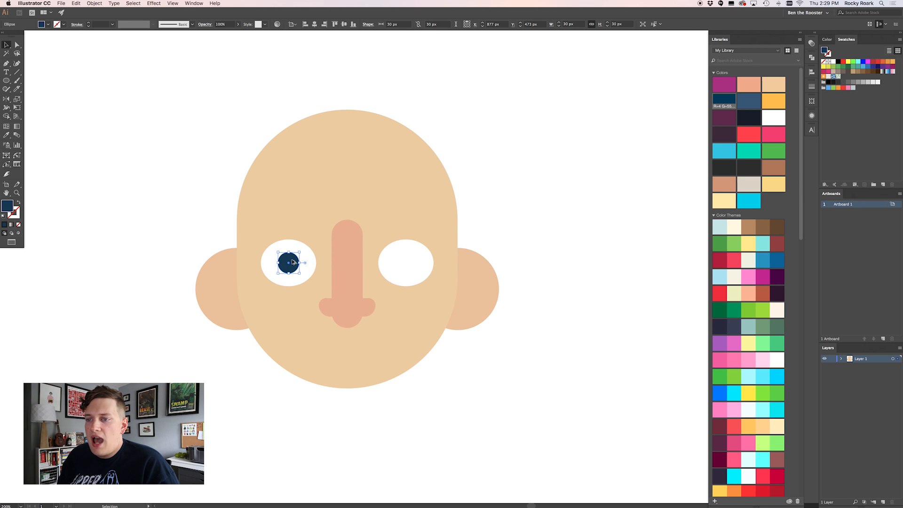
pyautogui.moveTo(292, 261); pyautogui.dragTo(401, 262)
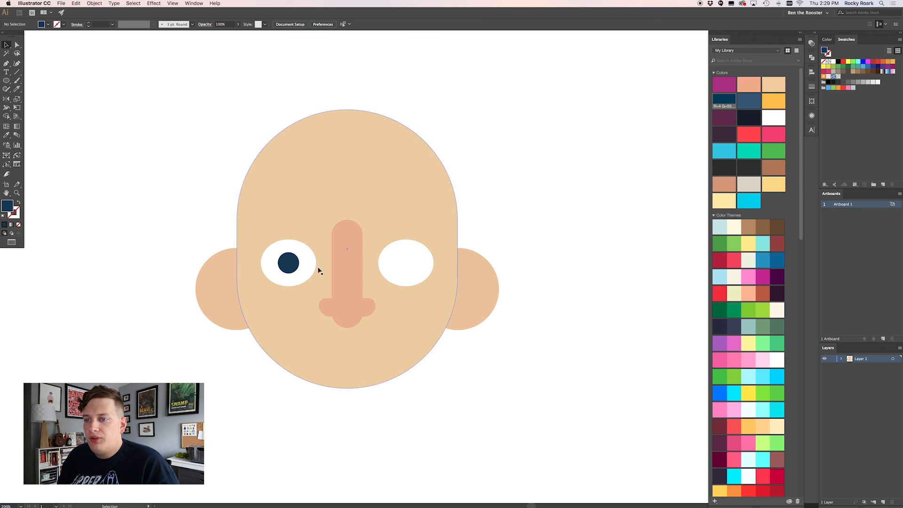
pyautogui.moveTo(295, 268); pyautogui.dragTo(413, 269)
pyautogui.click(514, 256)
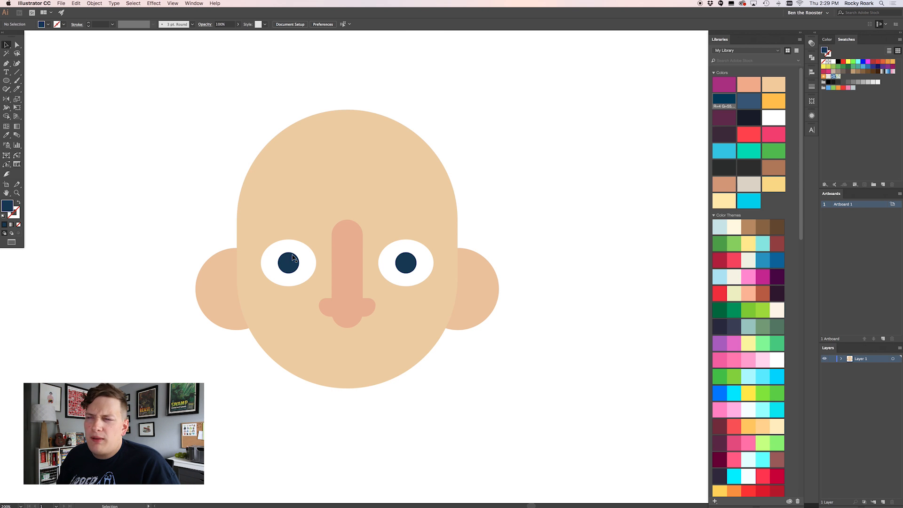
pyautogui.press('a')
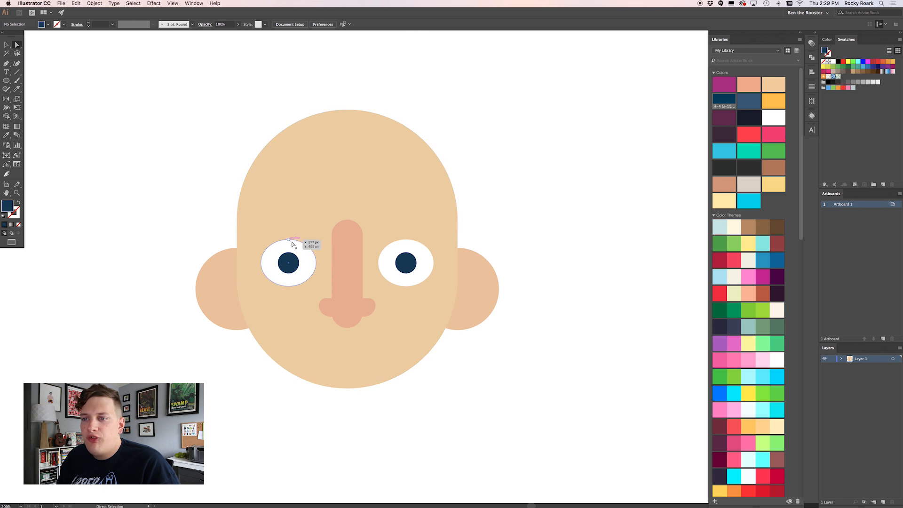
pyautogui.click(311, 267)
pyautogui.press('l')
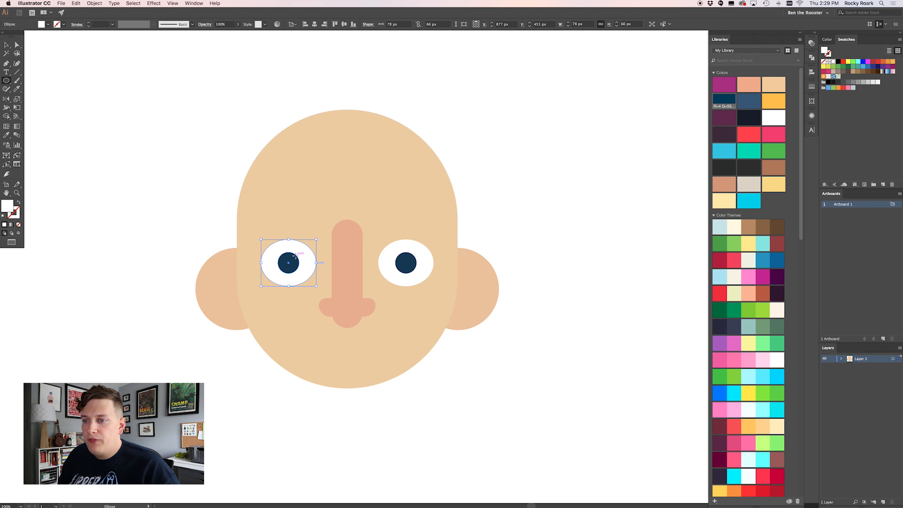
pyautogui.press('super+shift+a')
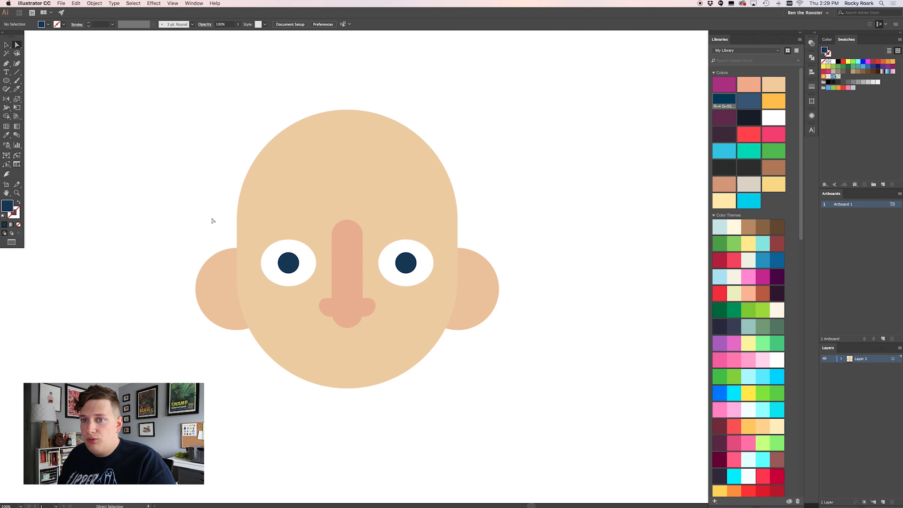
# - Draw a small white highlight circle over the upper-right edge of the left pupil, and duplicate it onto the right pupil
pyautogui.press('i')
pyautogui.click(205, 222)
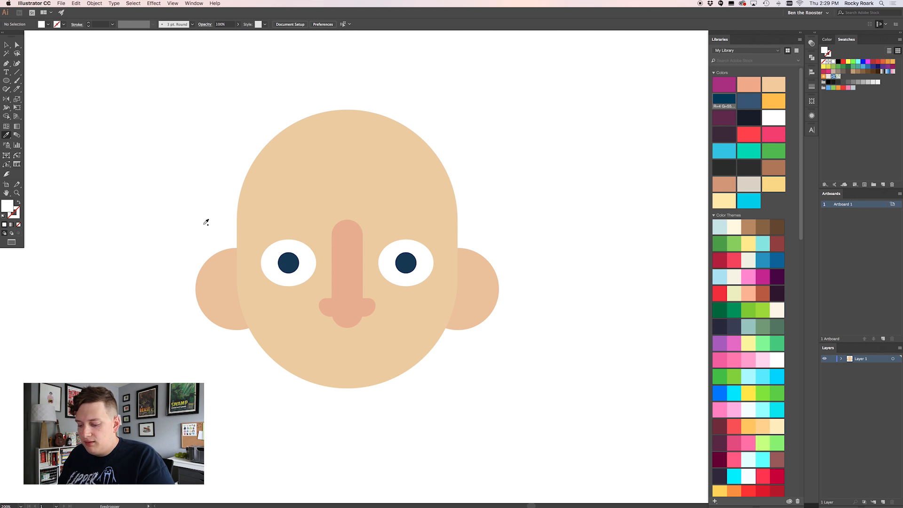
pyautogui.press('l')
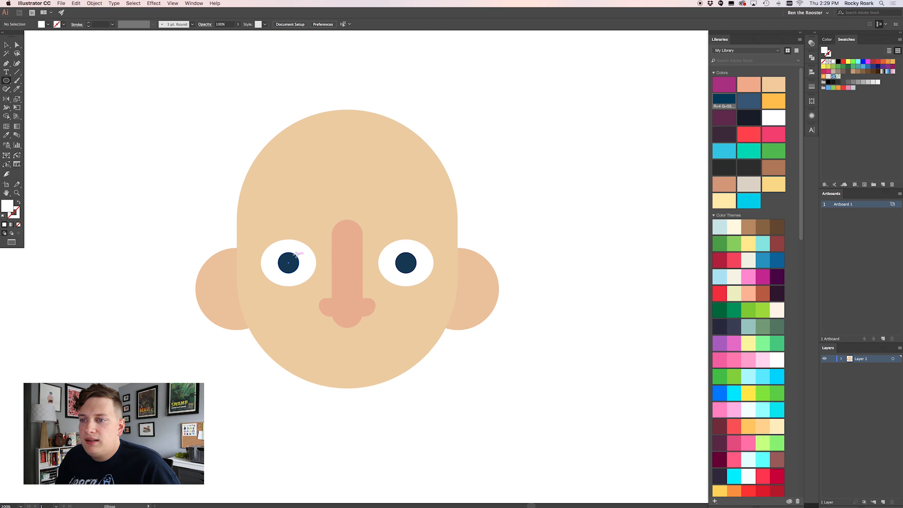
pyautogui.moveTo(296, 255); pyautogui.dragTo(413, 264)
pyautogui.press('v')
pyautogui.click(515, 262)
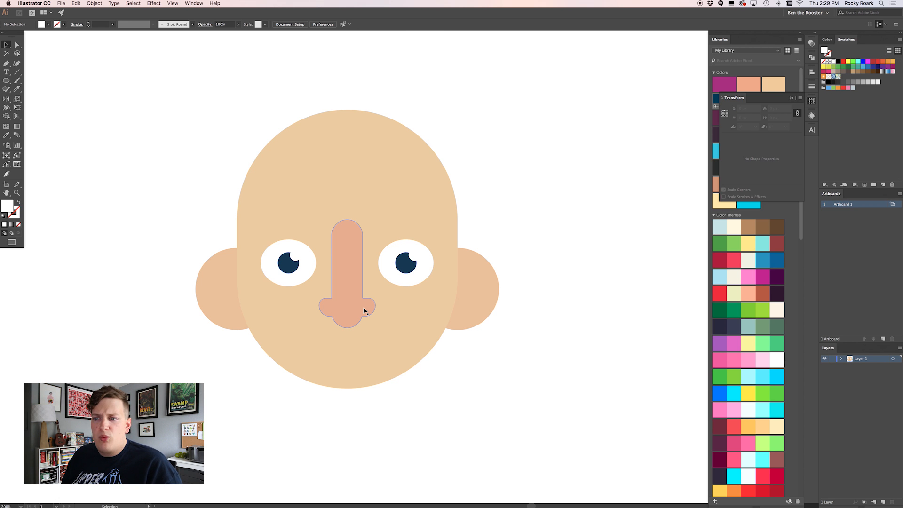
# - Select the merged nose shape with the Direct Selection tool to inspect its anchor points and corners
pyautogui.scroll(-1, 396, 297)
pyautogui.scroll(-1, 398, 297)
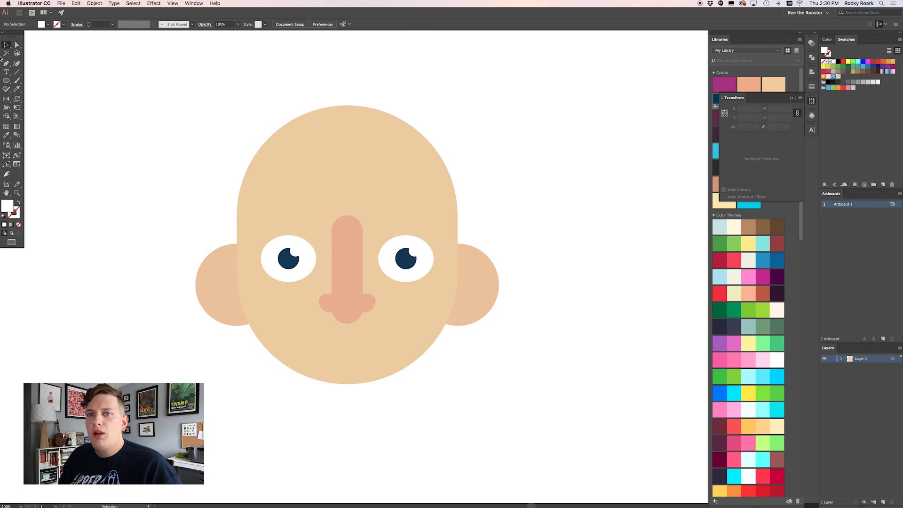
pyautogui.click(7, 83)
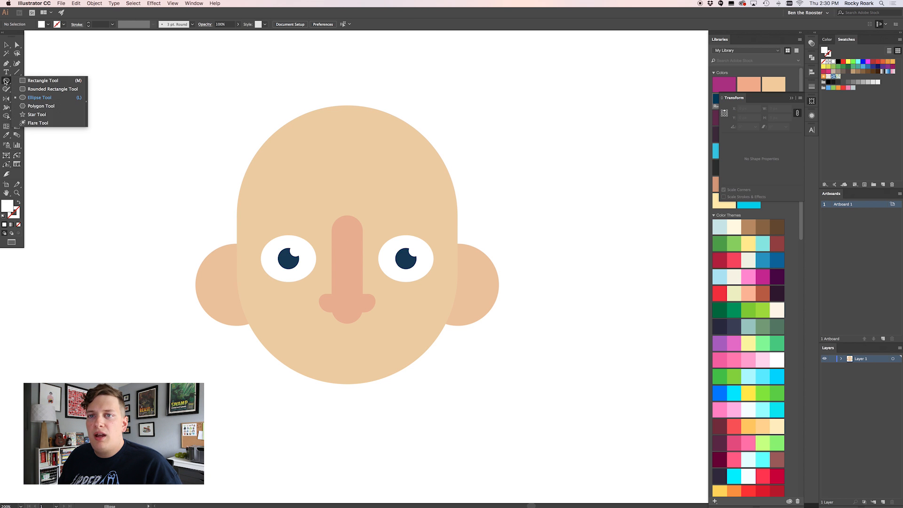
pyautogui.press('a')
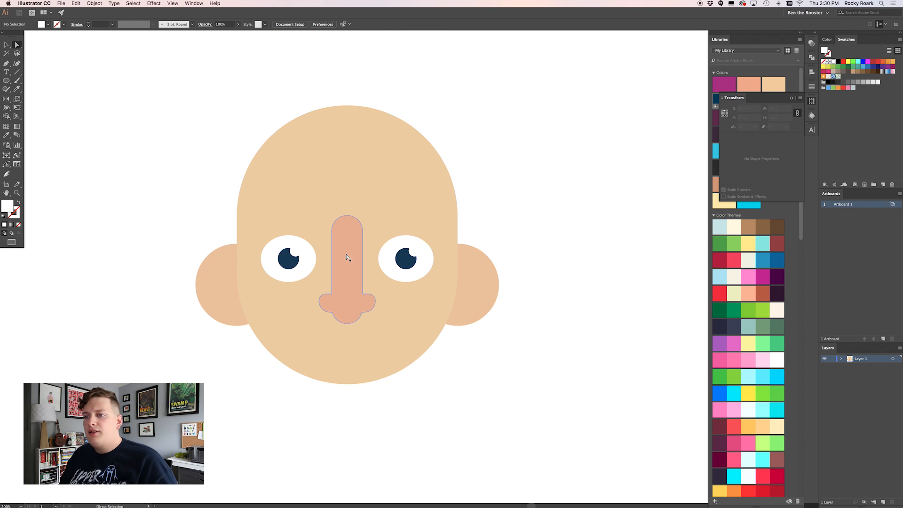
pyautogui.click(347, 258)
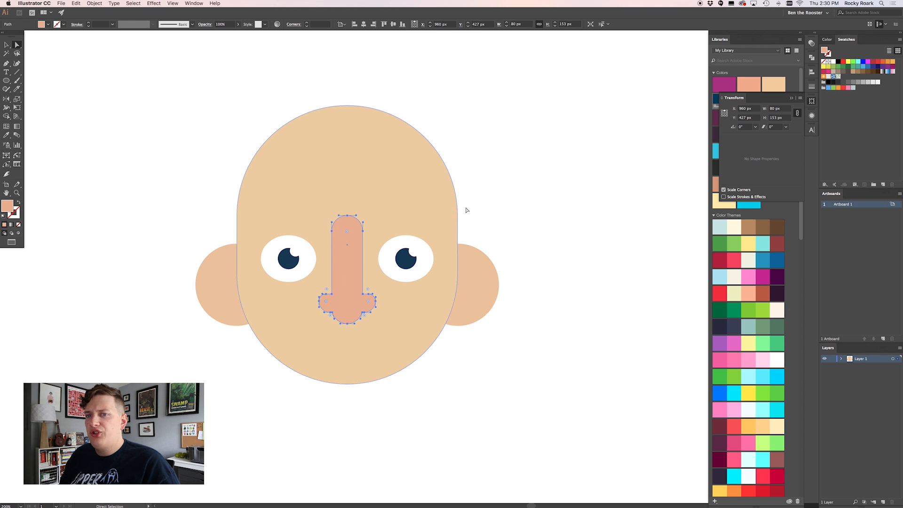
# - Draw a circle about 158 px wide on the blank canvas below and to the right of the head
pyautogui.click(497, 219)
pyautogui.press('l')
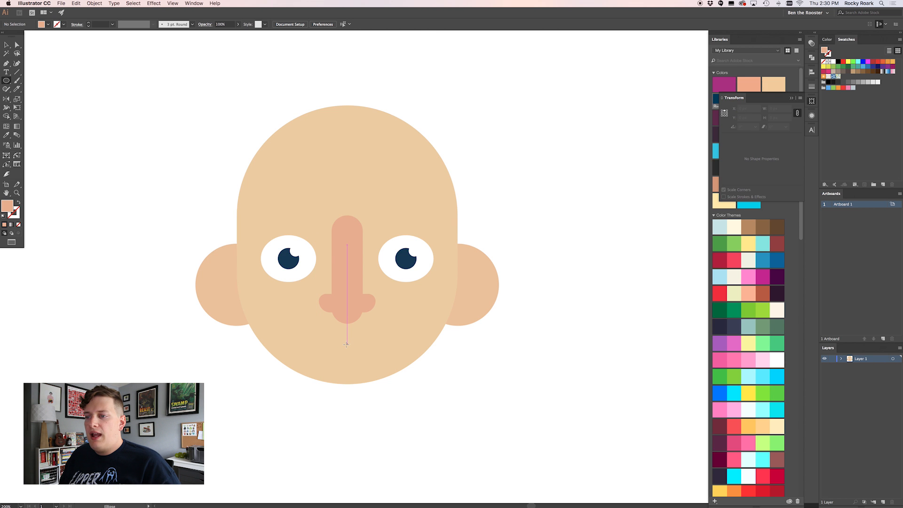
pyautogui.hscroll(5, 409, 361)
pyautogui.scroll(-1, 410, 362)
pyautogui.moveTo(437, 346); pyautogui.dragTo(493, 374)
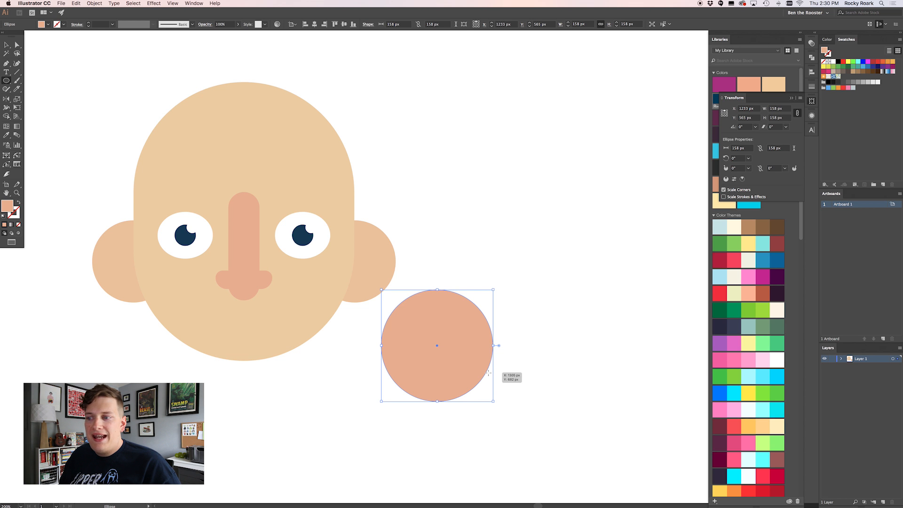
# - Swap the circle's fill to its stroke and set the stroke weight to 20 pt
pyautogui.hotkey('shift', 'x')
pyautogui.press('a')
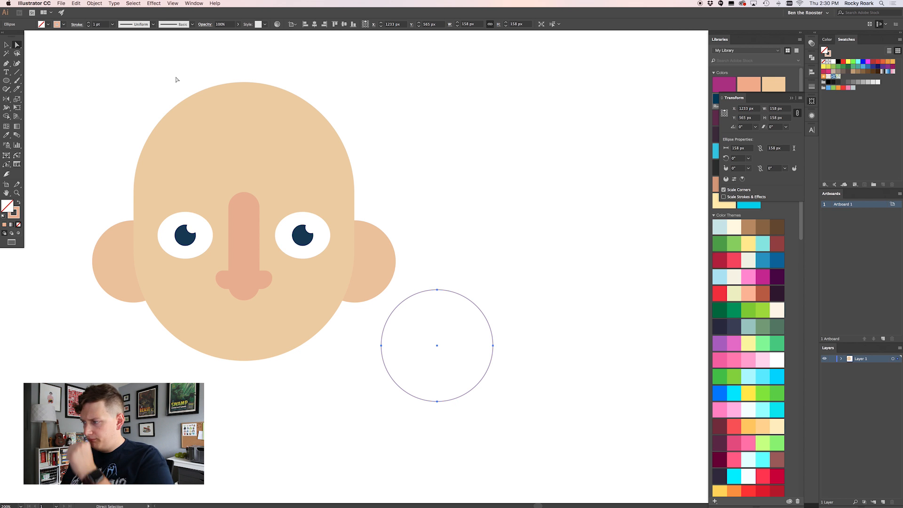
pyautogui.click(89, 24)
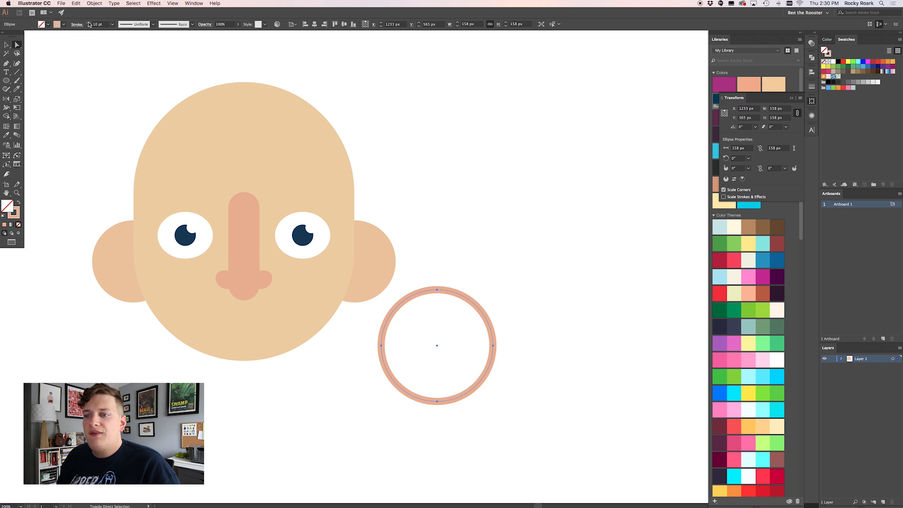
pyautogui.click(89, 24)
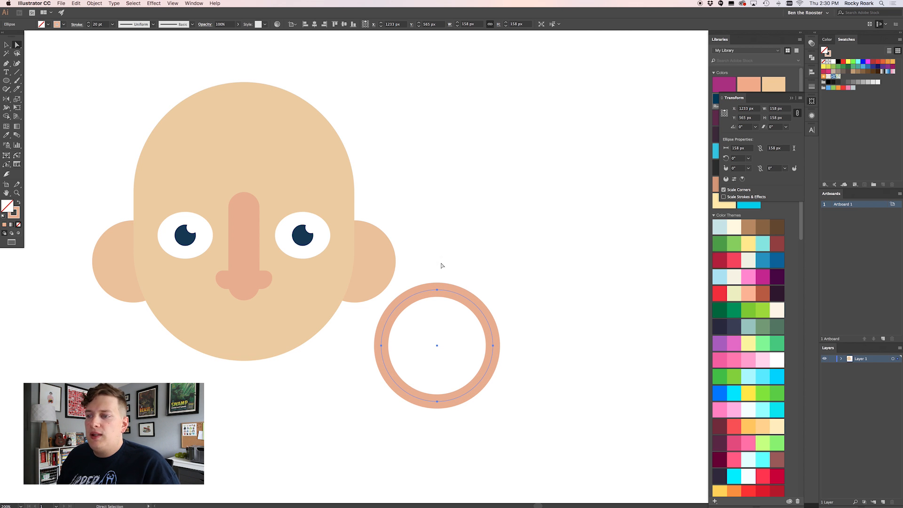
# - Delete the circle's uppermost anchor point to leave a half-circle arc, and give its stroke round caps
pyautogui.moveTo(428, 259); pyautogui.dragTo(464, 317)
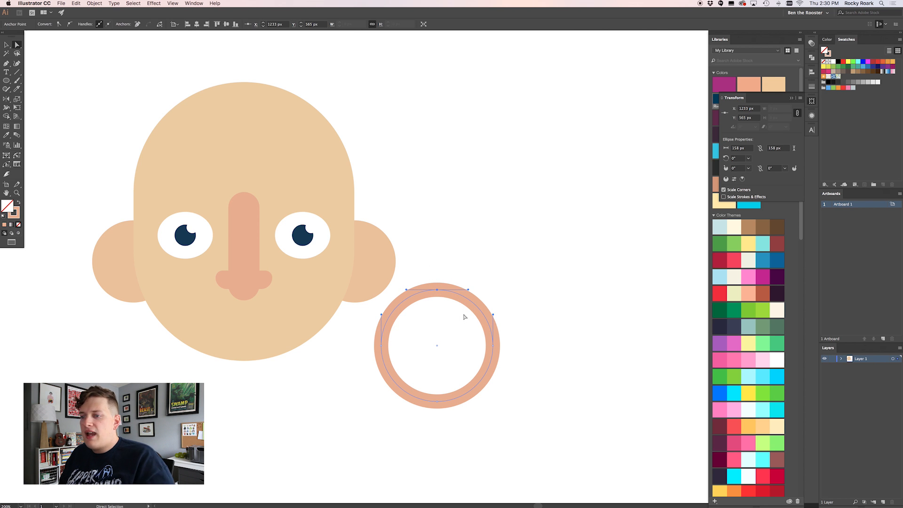
pyautogui.press('Delete')
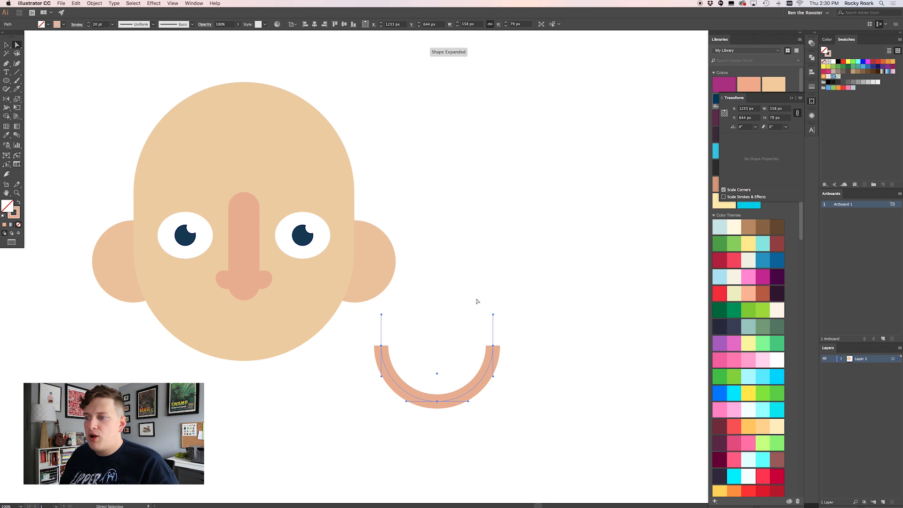
pyautogui.click(811, 86)
pyautogui.click(756, 103)
pyautogui.press('v')
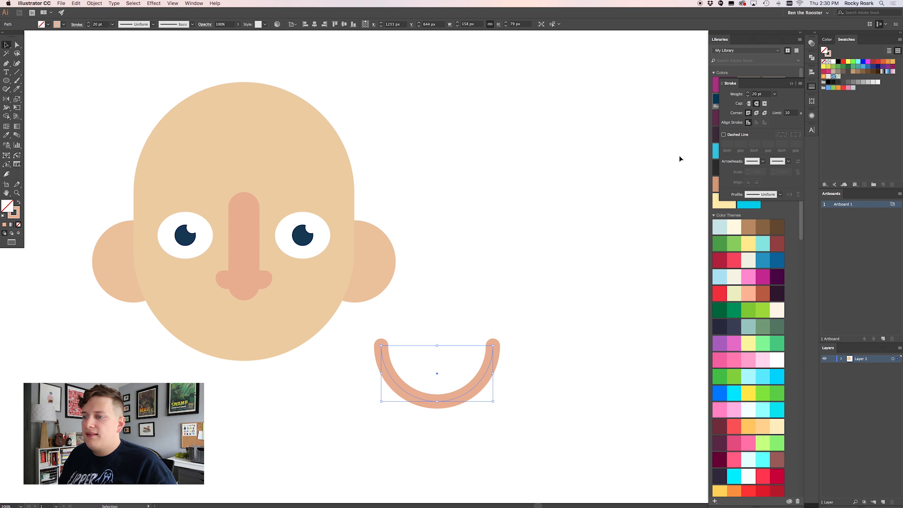
# - Centre the arc on the face below the nose as a smile and shrink it to about 142 px wide
pyautogui.click(586, 235)
pyautogui.moveTo(487, 375); pyautogui.dragTo(292, 304)
pyautogui.moveTo(246, 274); pyautogui.dragTo(246, 280)
pyautogui.click(372, 348)
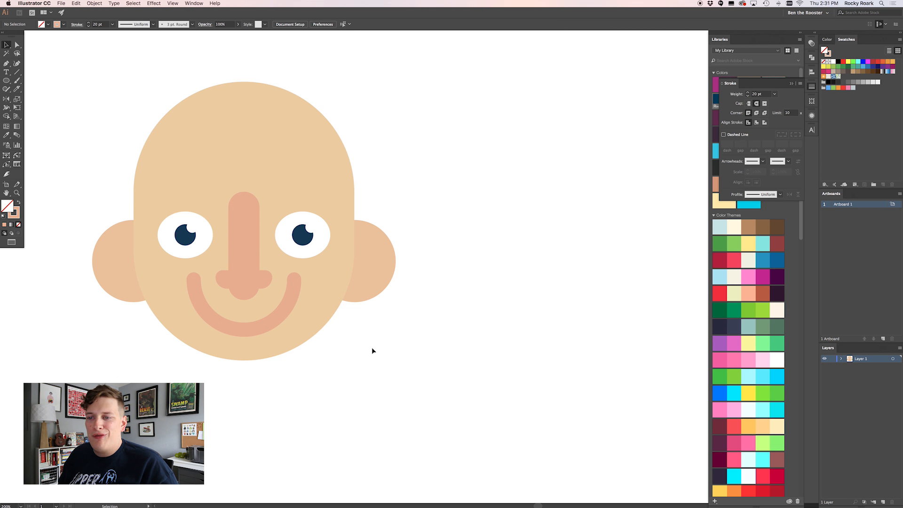
# - Move the smile arc off the face to the blank canvas below and to the right of the head
pyautogui.hscroll(-3, 369, 343)
pyautogui.scroll(-1, 363, 331)
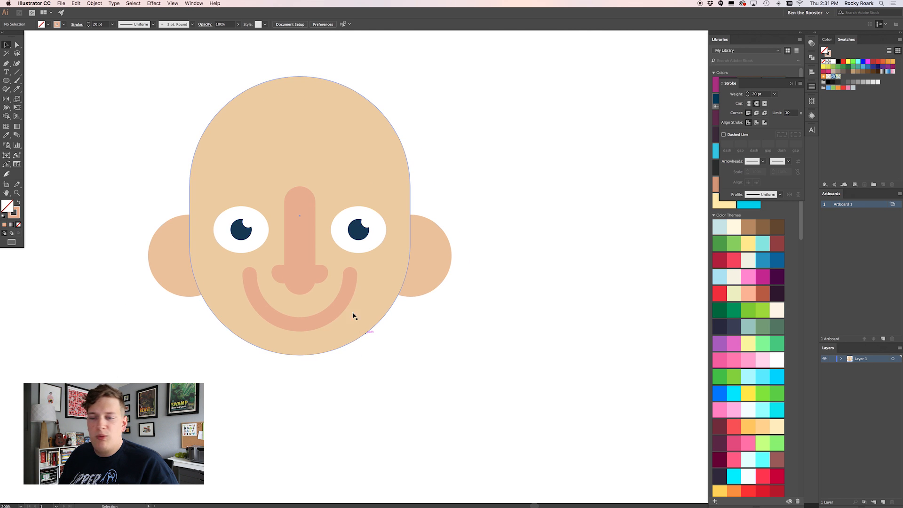
pyautogui.moveTo(347, 297); pyautogui.dragTo(536, 383)
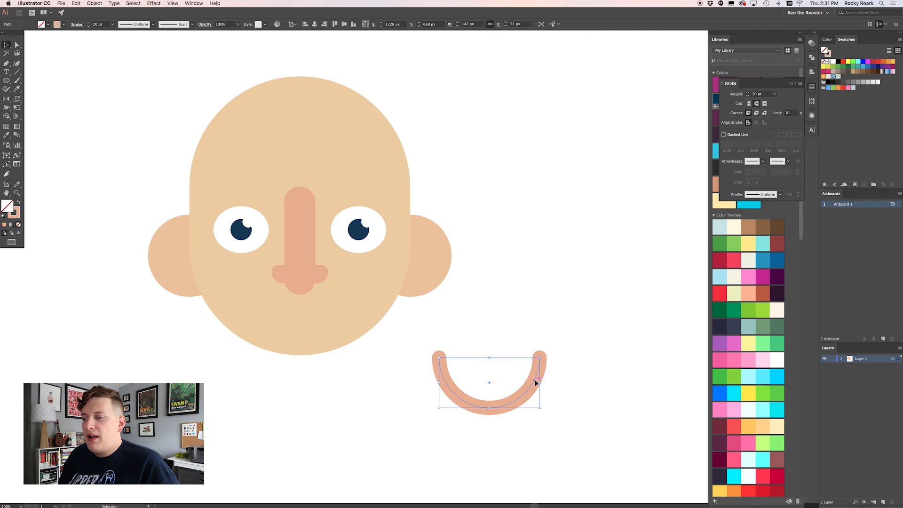
pyautogui.click(593, 401)
# - Draw a horizontal line about 210 px long across the smile arc, extending past both of its sides
pyautogui.press('\\')
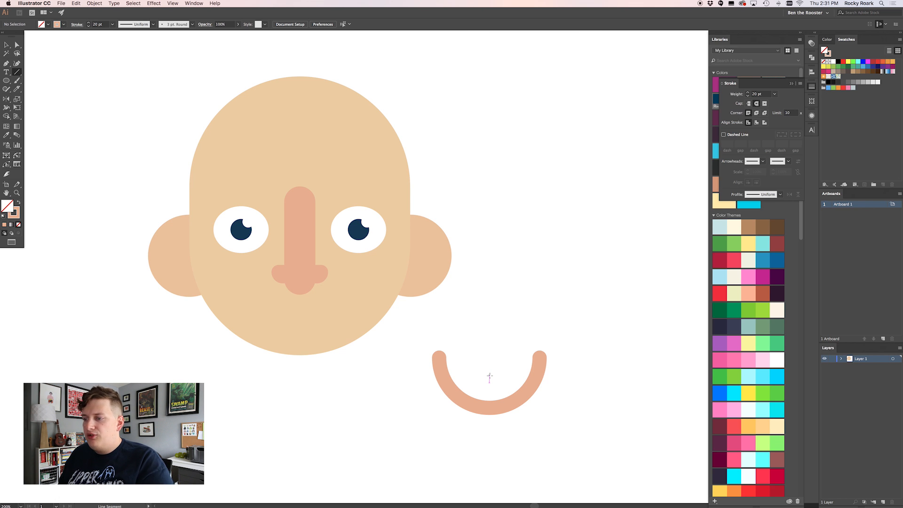
pyautogui.press('super+equal')
pyautogui.press('super+equal')
pyautogui.scroll(-5, 485, 372)
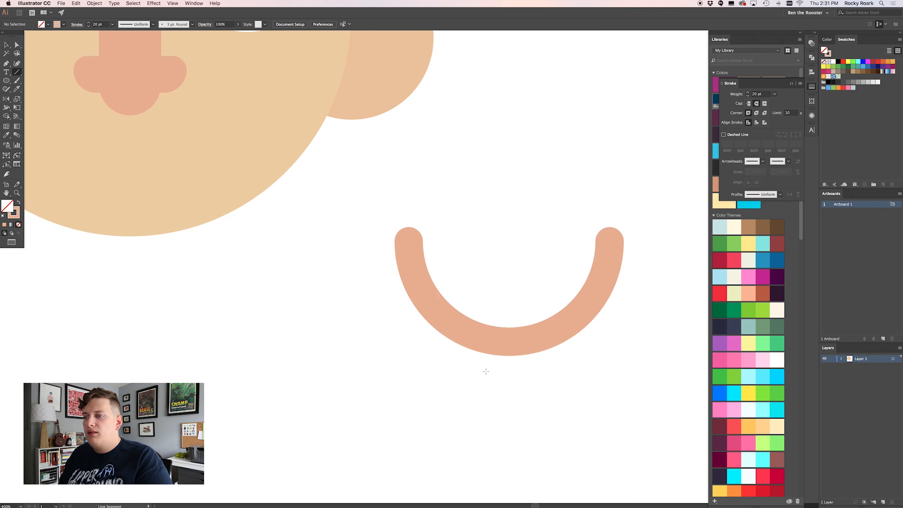
pyautogui.hscroll(3, 486, 372)
pyautogui.moveTo(398, 291); pyautogui.dragTo(547, 286)
# - Divide the arc and line with Pathfinder, keep only the lower bowl shape, and delete its straight upper edge
pyautogui.press('v')
pyautogui.moveTo(538, 363); pyautogui.dragTo(381, 196)
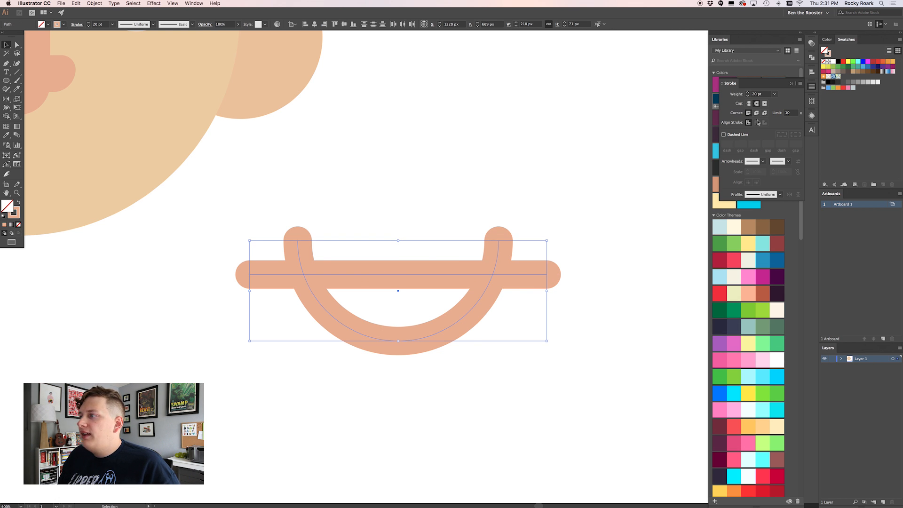
pyautogui.click(815, 59)
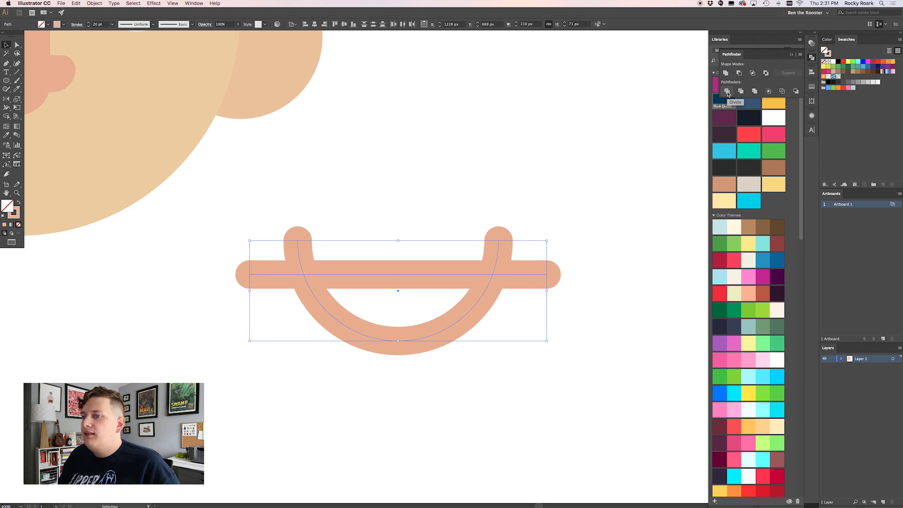
pyautogui.click(727, 91)
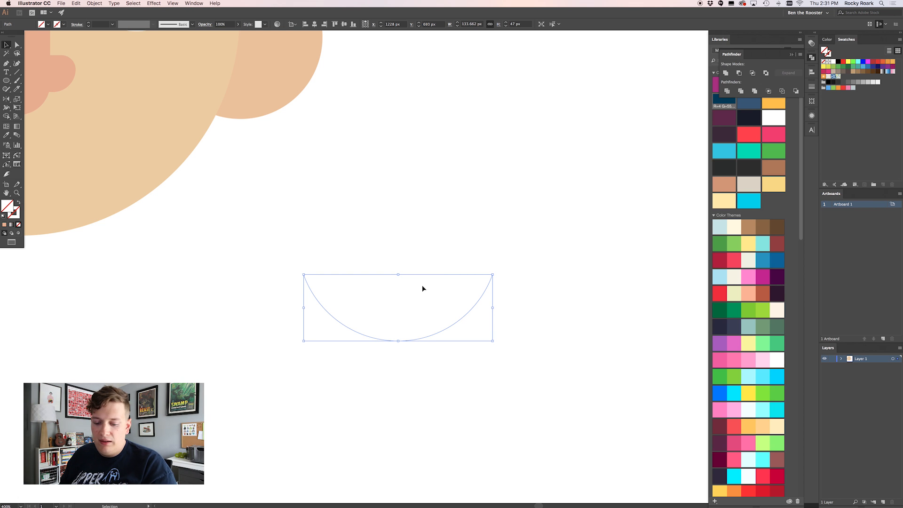
pyautogui.press('a')
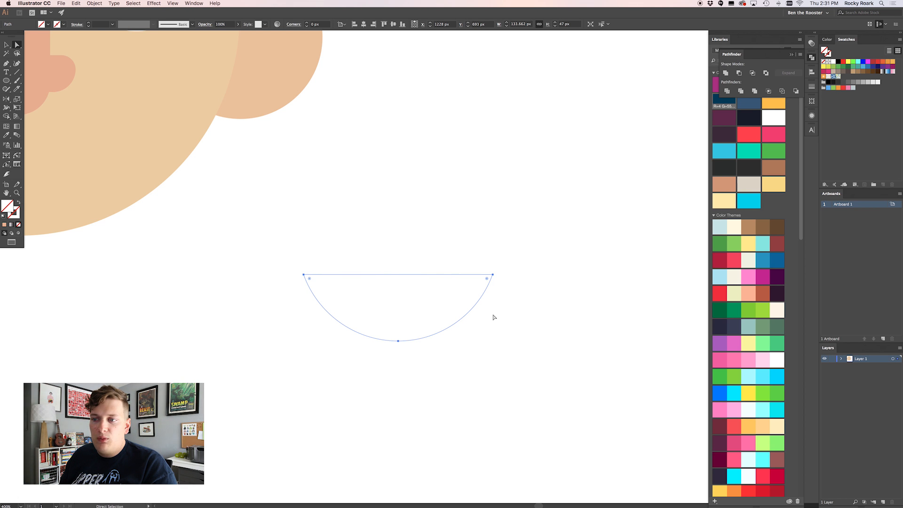
pyautogui.moveTo(369, 235); pyautogui.dragTo(409, 292)
# - Sample the nose colour for the open curve, swap it to the stroke, and set the weight to 20 pt
pyautogui.press('i')
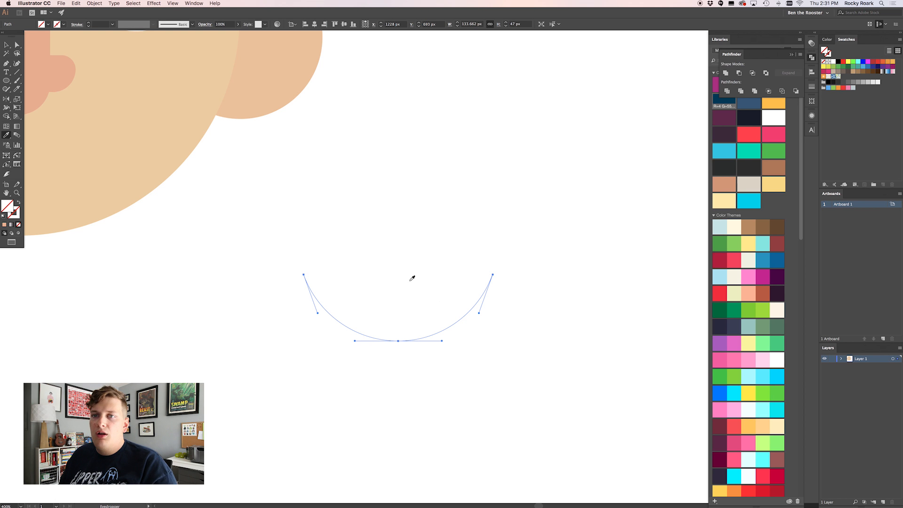
pyautogui.click(56, 69)
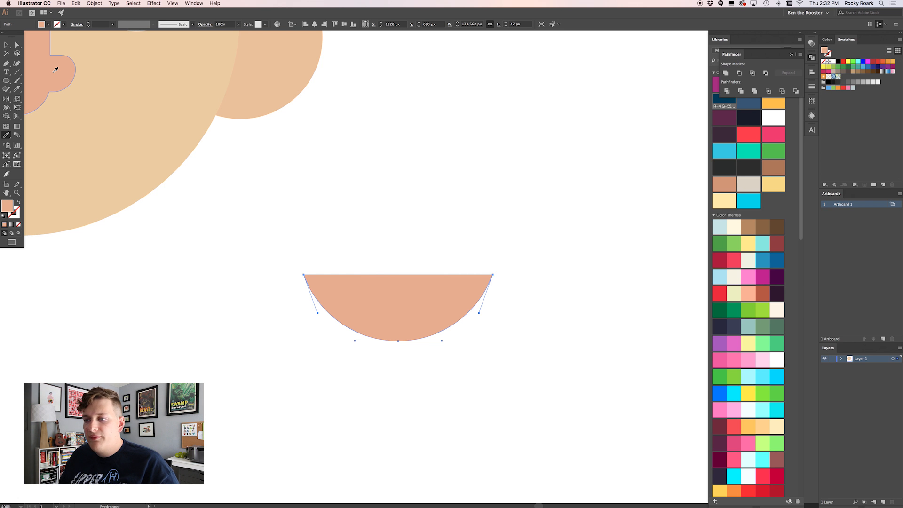
pyautogui.hotkey('shift', 'x')
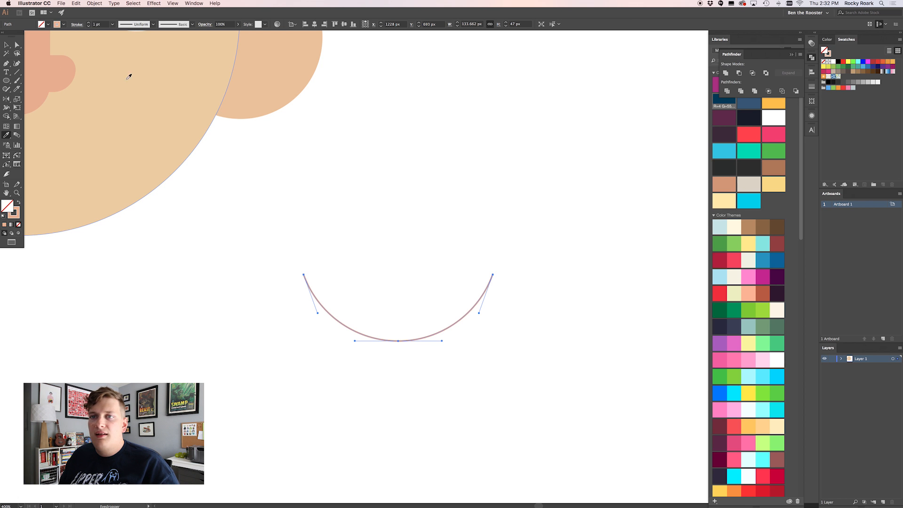
pyautogui.keyDown('shift'); pyautogui.click(89, 22); pyautogui.keyUp('shift')
pyautogui.keyDown('shift'); pyautogui.click(89, 23); pyautogui.keyUp('shift')
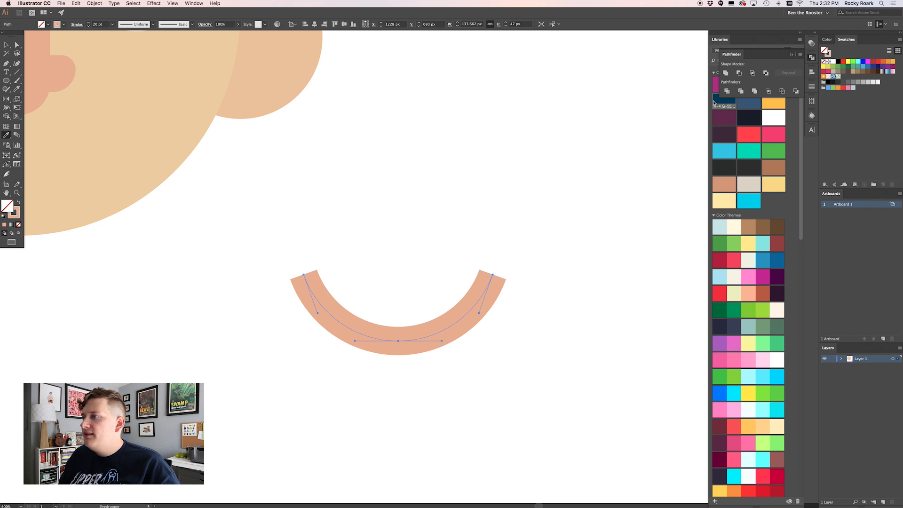
# - Give the smile curve's stroke round caps and round corner joins
pyautogui.click(812, 86)
pyautogui.click(756, 103)
pyautogui.click(756, 113)
pyautogui.press('v')
pyautogui.click(441, 173)
pyautogui.press('super+minus')
pyautogui.press('super+minus')
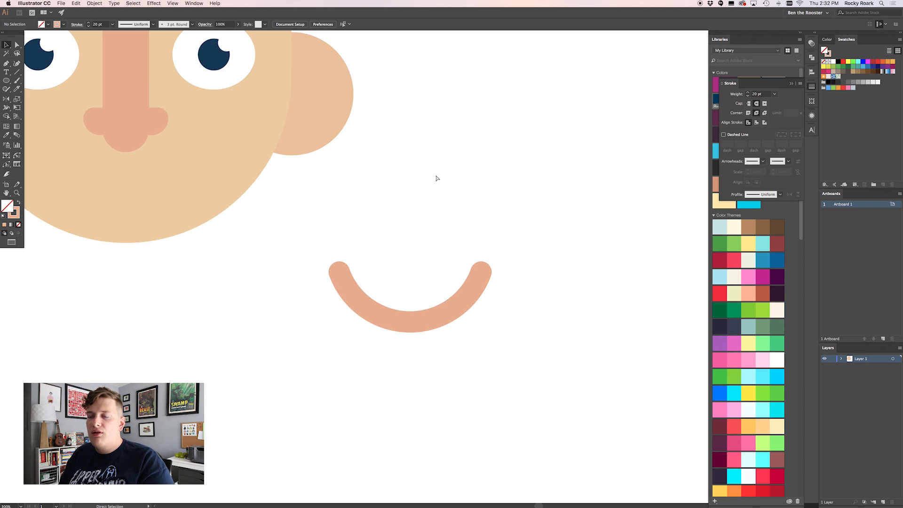
# - Move the smile onto the face centred below the nose and scale it down to about 97 px wide
pyautogui.moveTo(412, 148); pyautogui.dragTo(472, 226)
pyautogui.moveTo(518, 356); pyautogui.dragTo(336, 272)
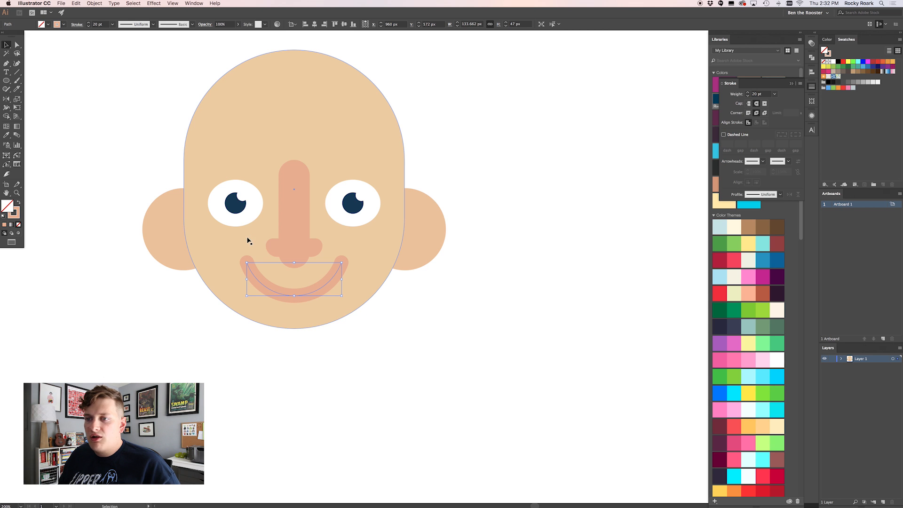
pyautogui.moveTo(295, 264); pyautogui.dragTo(295, 273)
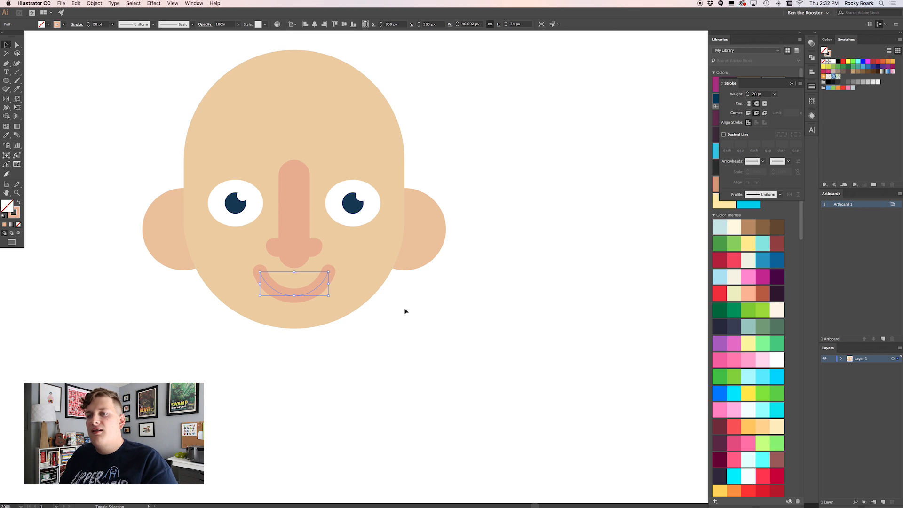
pyautogui.click(494, 281)
pyautogui.moveTo(543, 277); pyautogui.dragTo(115, 146)
pyautogui.press('/')
pyautogui.hotkey('ctrl', 'z')
# - Select the eyes and nose without the head, ears and smile, and nudge them up by 10 px
pyautogui.moveTo(498, 245); pyautogui.dragTo(128, 145)
pyautogui.keyDown('shift'); pyautogui.click(202, 147); pyautogui.keyUp('shift')
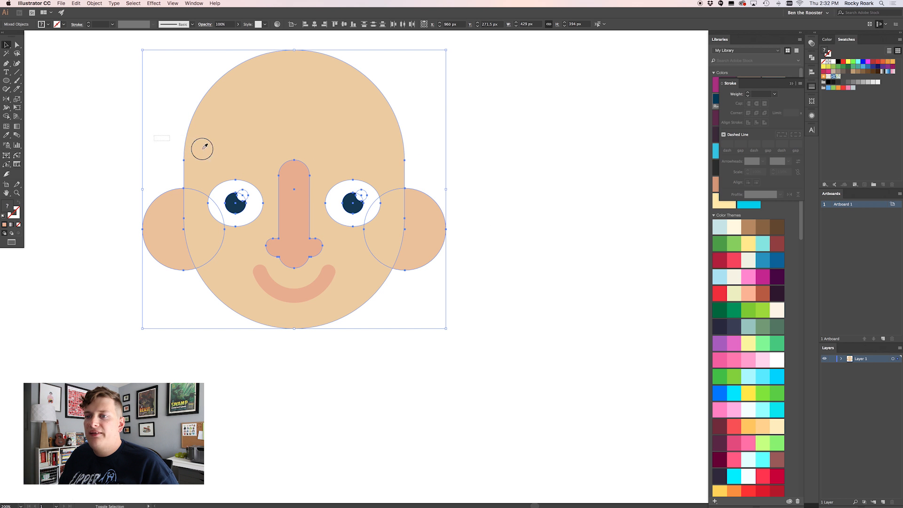
pyautogui.scroll(-1, 432, 245)
pyautogui.hotkey('shift', 'Up')
pyautogui.hotkey('shift', 'Down')
pyautogui.hotkey('shift', 'Up')
pyautogui.hotkey('shift', 'Up')
pyautogui.hotkey('shift', 'Down')
pyautogui.click(500, 258)
# - Nudge the smile up to sit closer beneath the nose
pyautogui.click(322, 286)
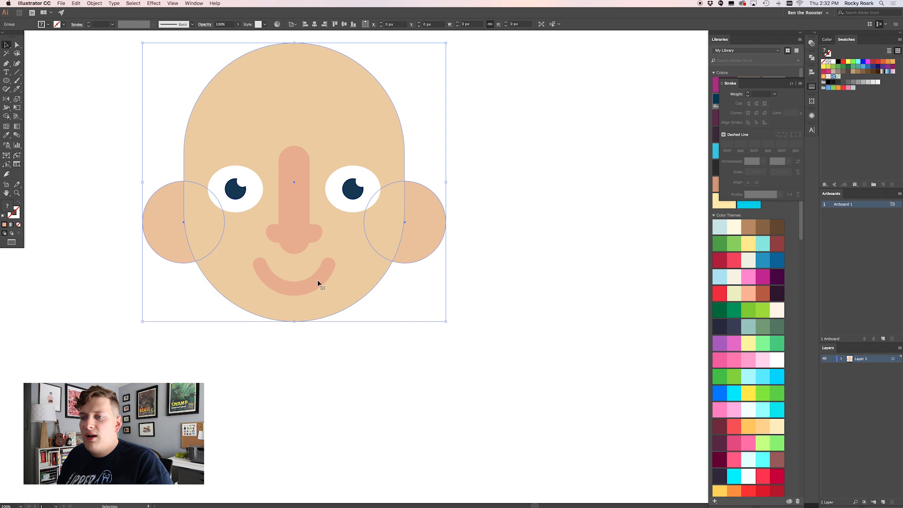
pyautogui.click(317, 281)
pyautogui.click(421, 287)
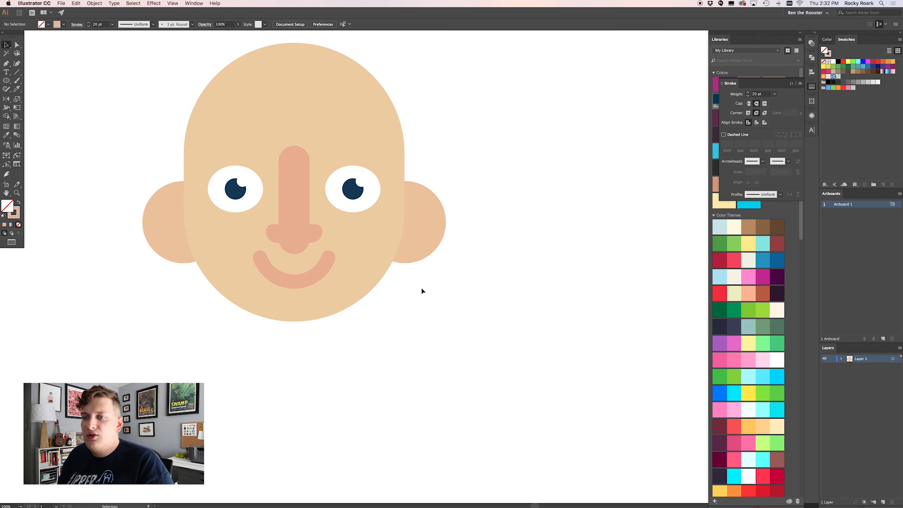
# - Move the entire face to the left of the canvas and duplicate it straight across to the right
pyautogui.scroll(5, 376, 292)
pyautogui.hscroll(-4, 376, 291)
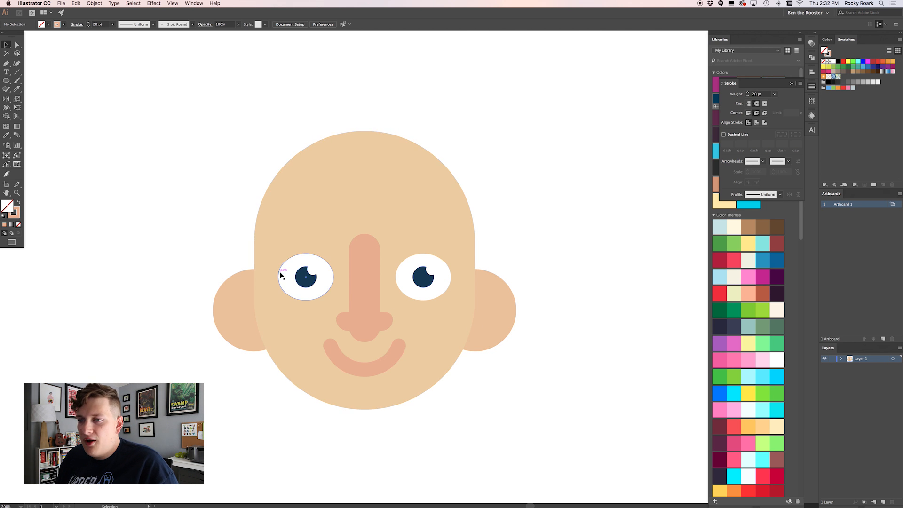
pyautogui.hscroll(1, 522, 349)
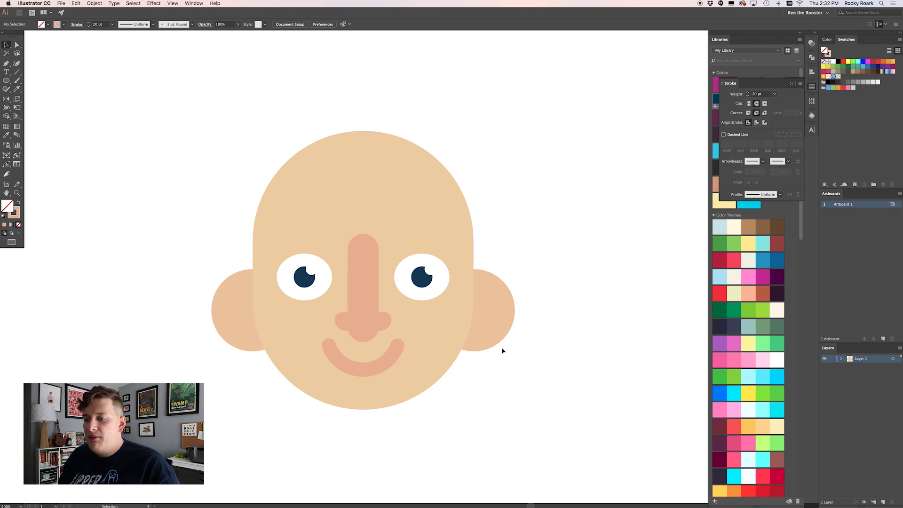
pyautogui.moveTo(522, 390); pyautogui.dragTo(197, 159)
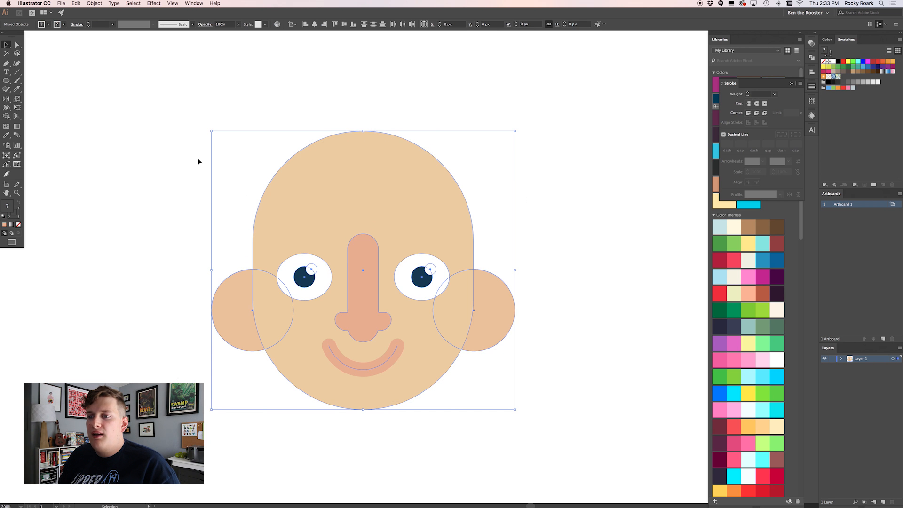
pyautogui.moveTo(381, 285); pyautogui.dragTo(192, 256)
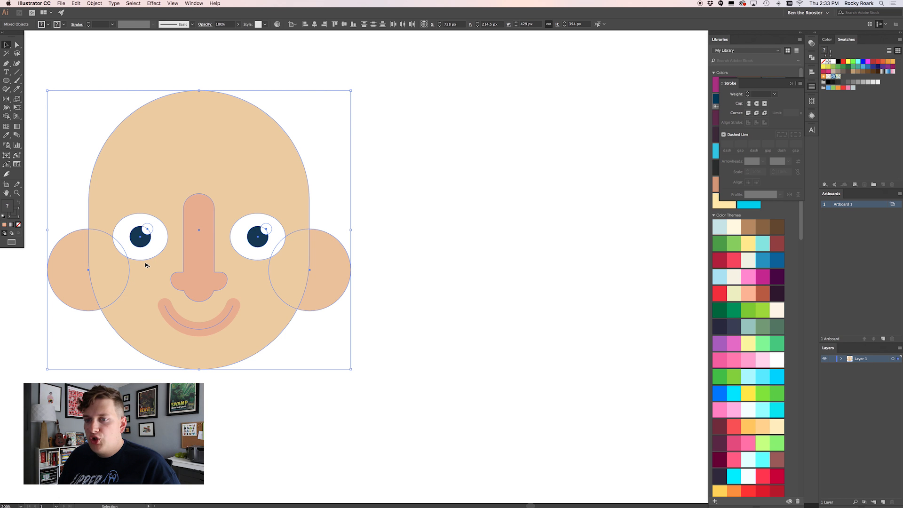
pyautogui.moveTo(143, 260); pyautogui.dragTo(501, 265)
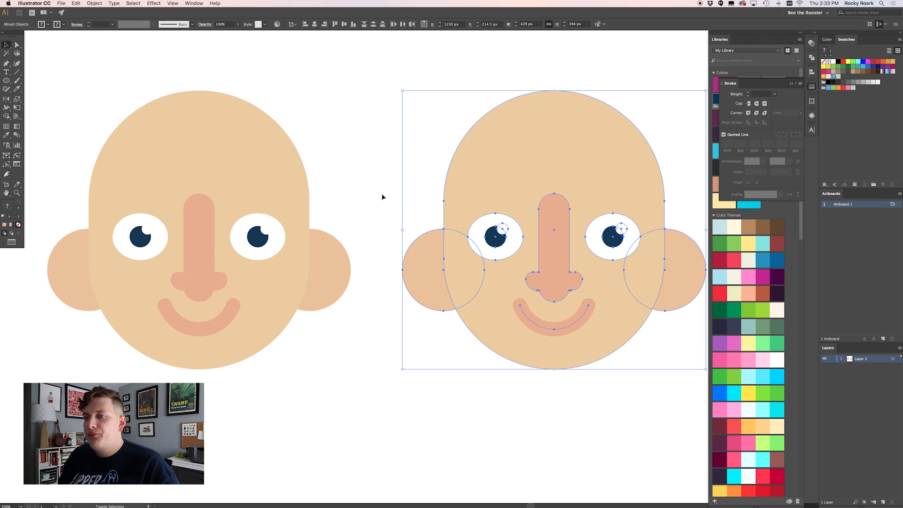
pyautogui.click(382, 194)
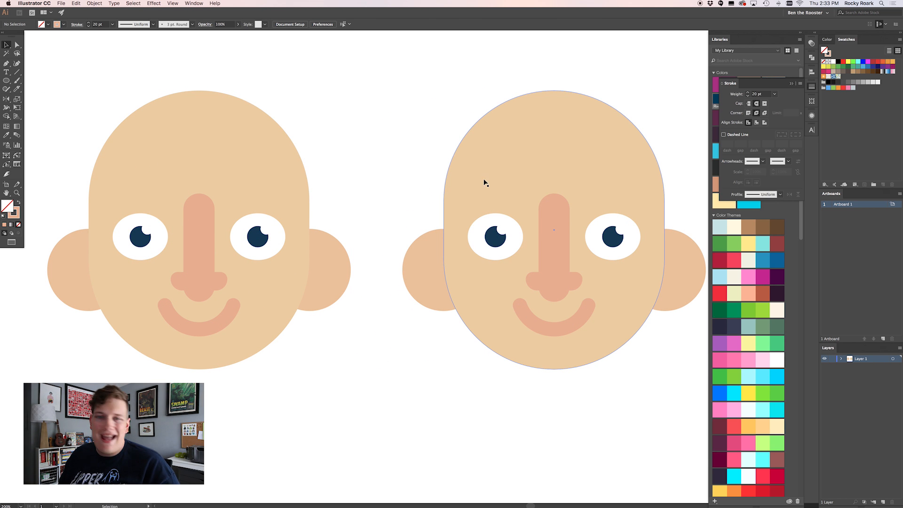
pyautogui.hscroll(5, 531, 191)
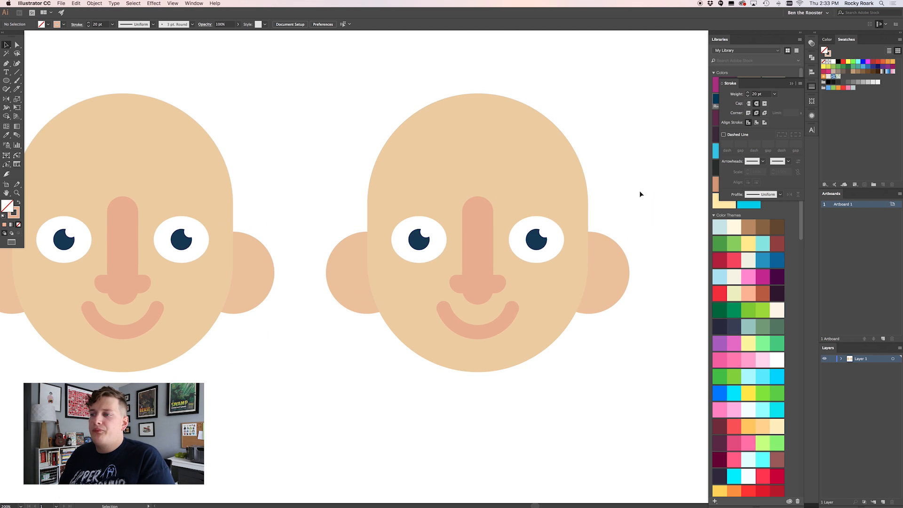
pyautogui.scroll(-3, 561, 183)
pyautogui.hscroll(3, 560, 183)
pyautogui.scroll(3, 560, 185)
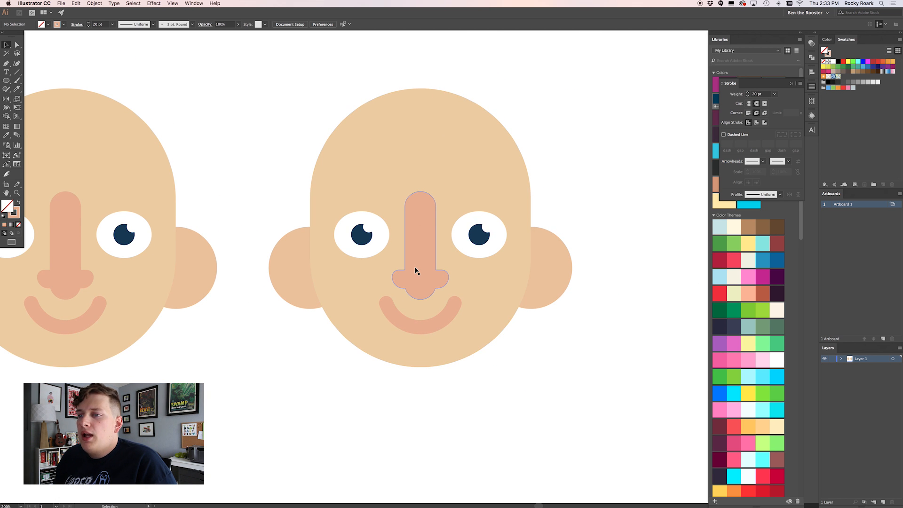
# - Delete the smile from the duplicated face
pyautogui.click(421, 322)
pyautogui.click(423, 324)
pyautogui.press('Delete')
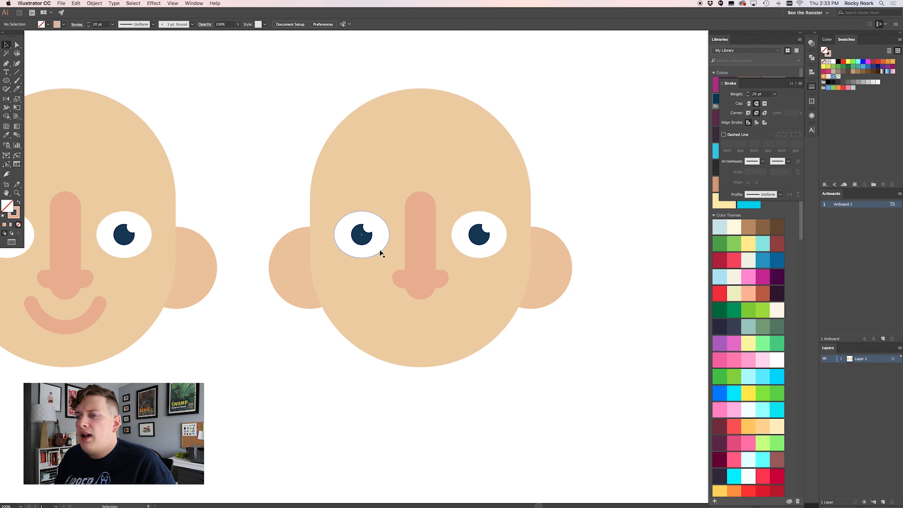
# - Paste a copy of the duplicated face's right eye white in front and fill it with the nose colour
pyautogui.press('a')
pyautogui.click(479, 254)
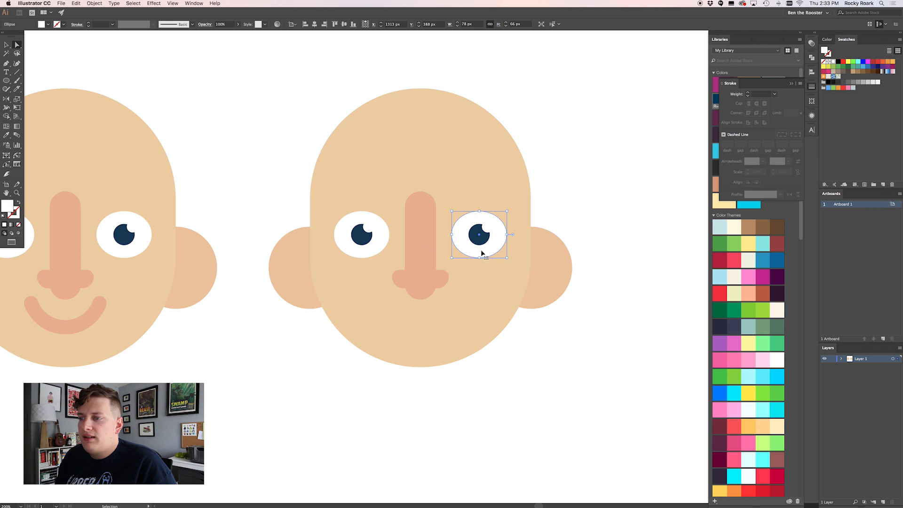
pyautogui.click(613, 224)
pyautogui.press('super+f')
pyautogui.press('i')
pyautogui.click(416, 216)
pyautogui.press('a')
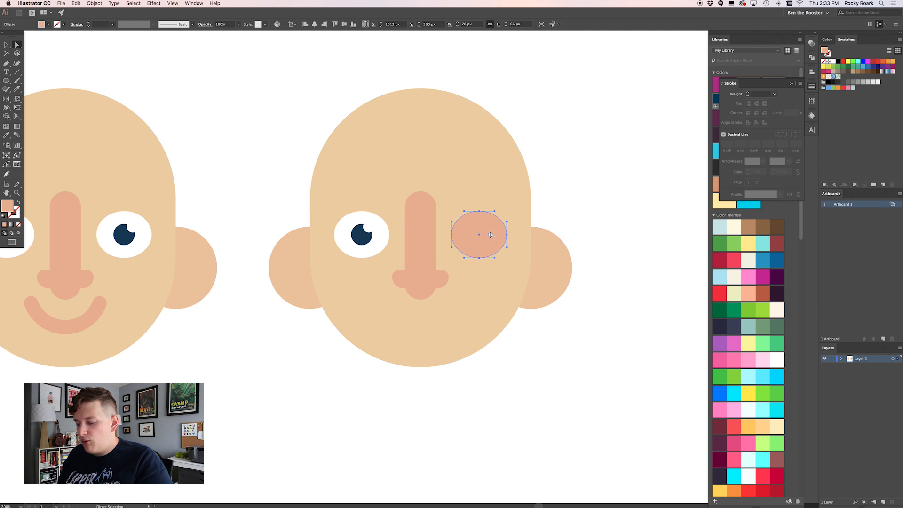
# - Draw a horizontal line about 260 px long through the centre of the pink eye oval and move it down 10 px
pyautogui.press('\\')
pyautogui.moveTo(474, 234); pyautogui.dragTo(566, 235)
pyautogui.press('a')
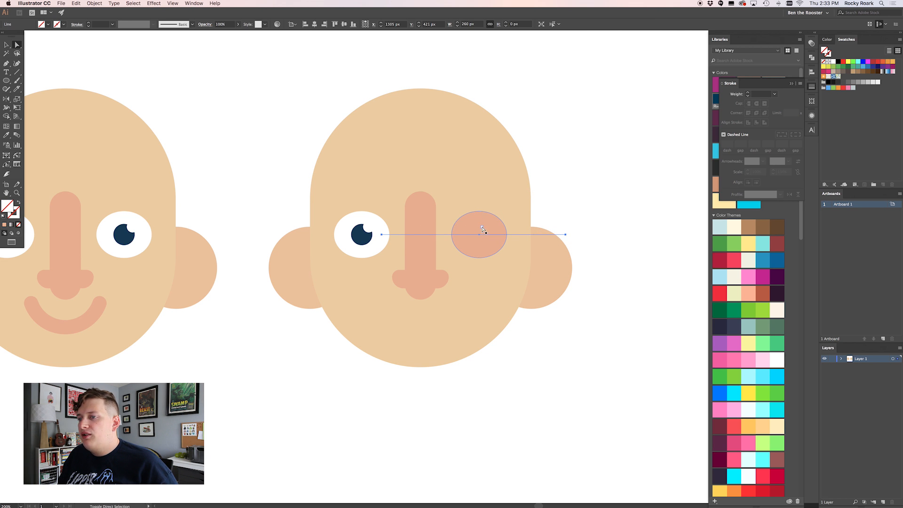
pyautogui.hotkey('shift', 'Down')
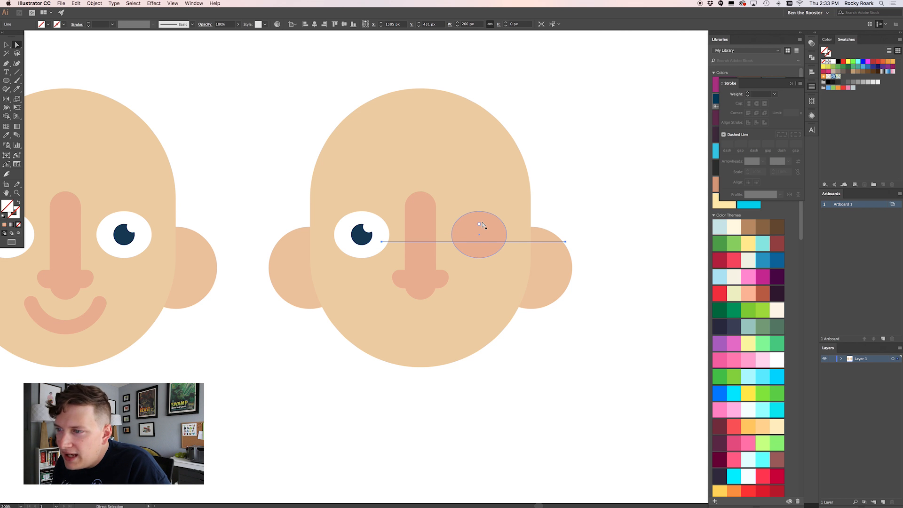
pyautogui.press('Down')
pyautogui.press('Down')
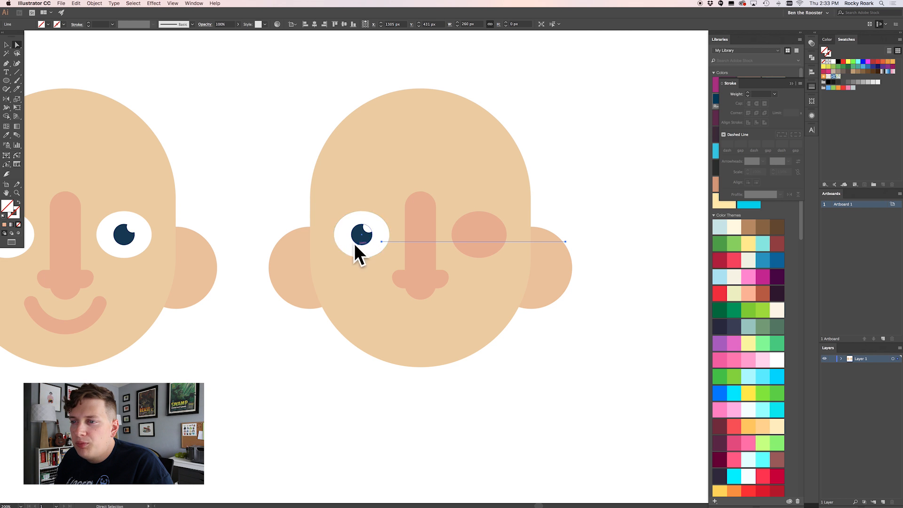
# - Divide the pink oval along the line and delete its upper part to leave a lower eyelid
pyautogui.keyDown('shift'); pyautogui.click(483, 229); pyautogui.keyUp('shift')
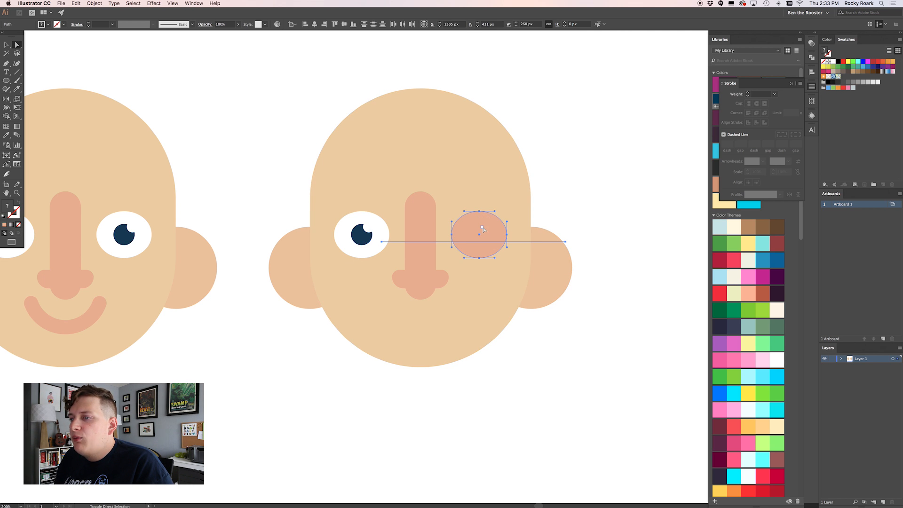
pyautogui.click(811, 57)
pyautogui.click(727, 90)
pyautogui.click(630, 163)
pyautogui.click(472, 230)
pyautogui.press('Delete')
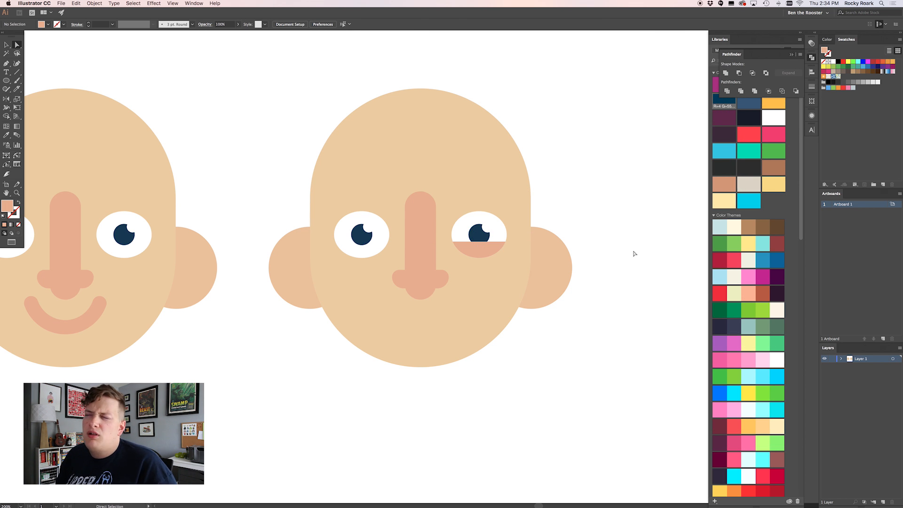
# - Draw a horizontal navy eyebrow line 78 px wide with a 20 pt stroke above the fully open eye
pyautogui.press('d')
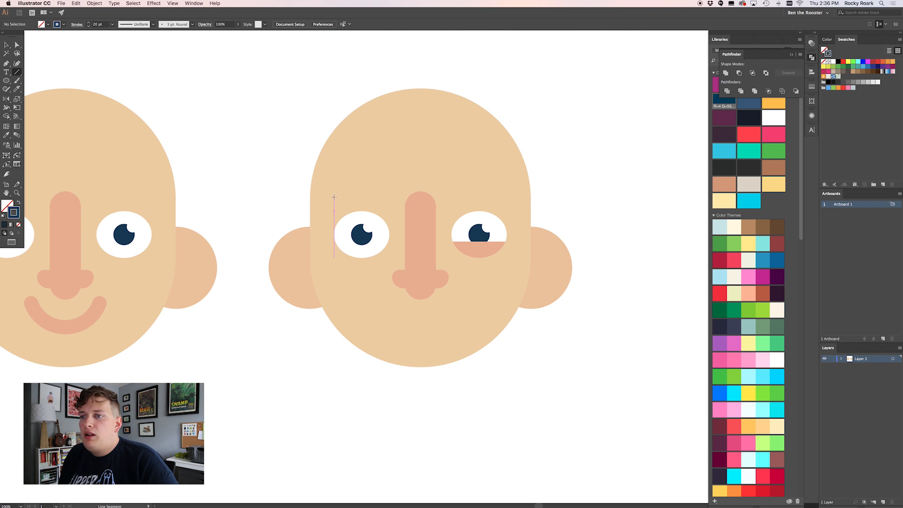
pyautogui.moveTo(334, 197); pyautogui.dragTo(390, 197)
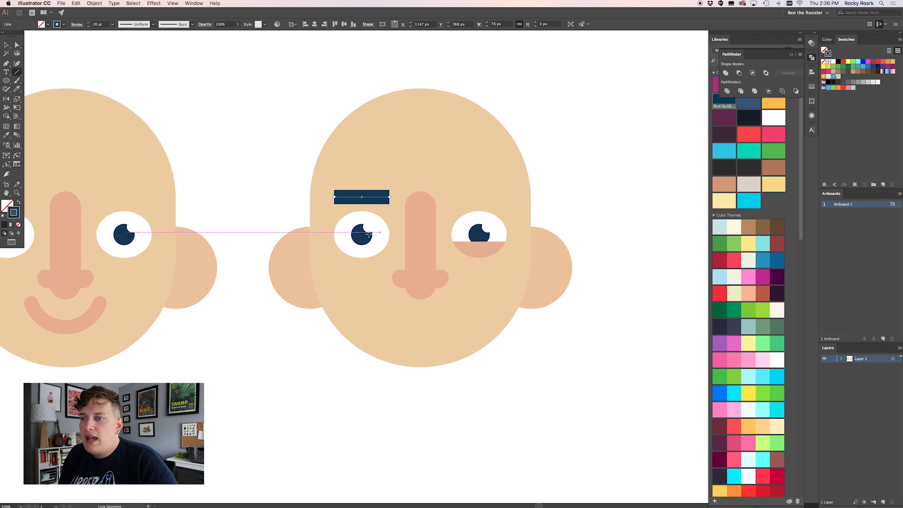
pyautogui.press('a')
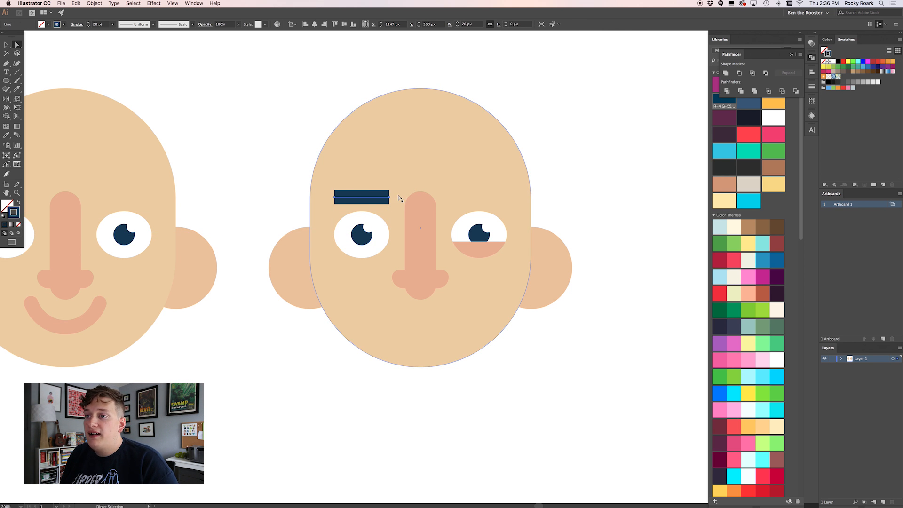
pyautogui.click(389, 197)
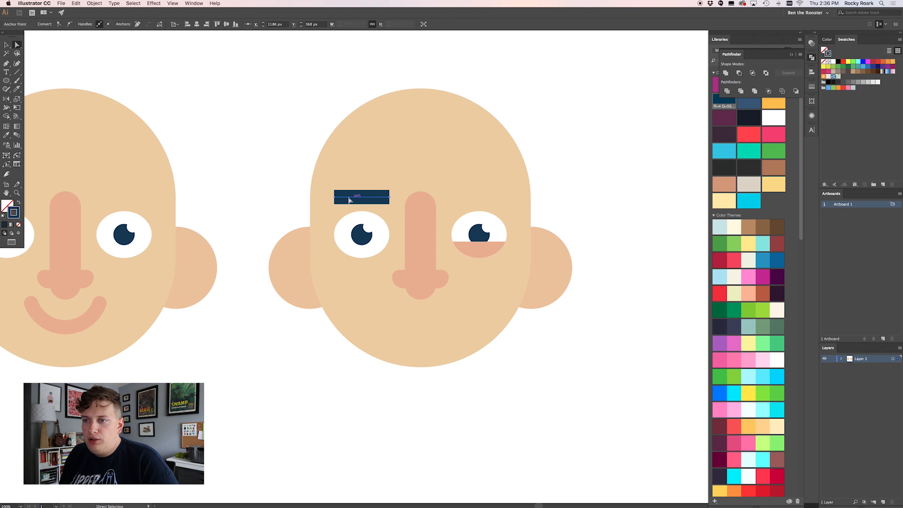
pyautogui.click(349, 201)
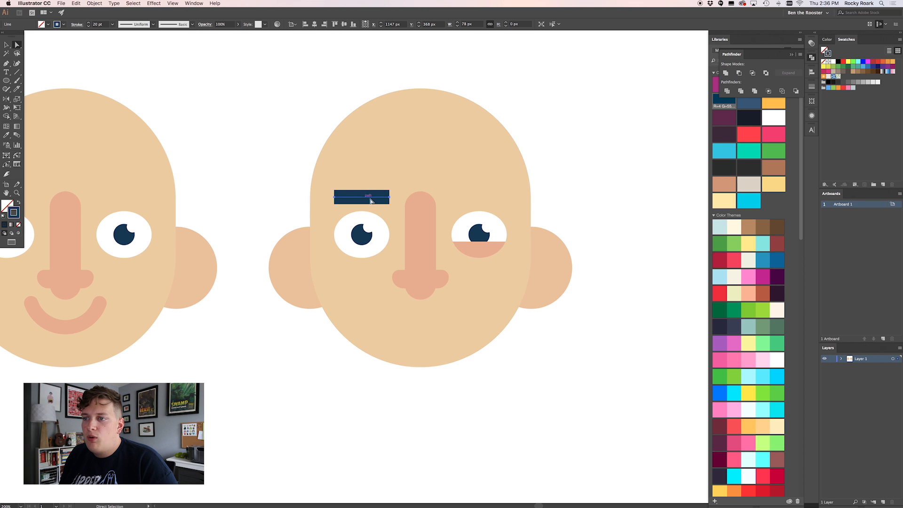
# - Convert both ends of the eyebrow line to smooth points and pull their handles inward to arch it upward
pyautogui.click(390, 198)
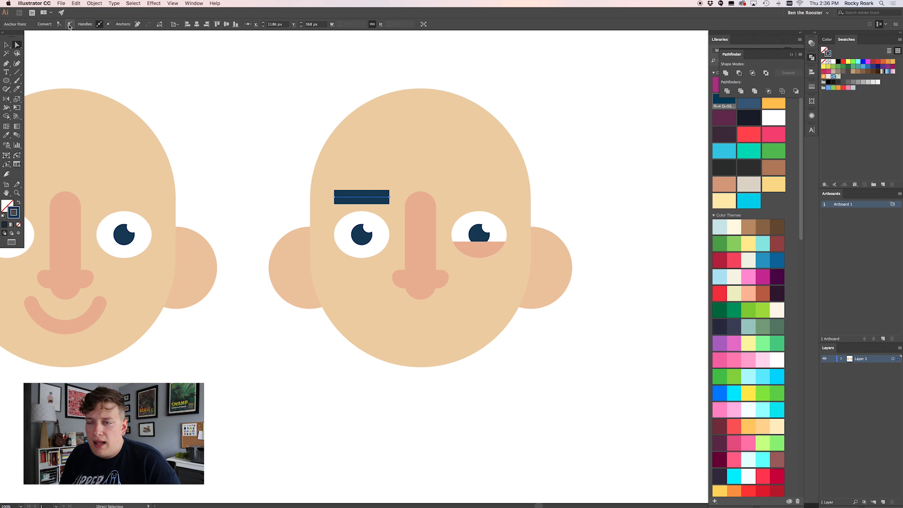
pyautogui.click(69, 26)
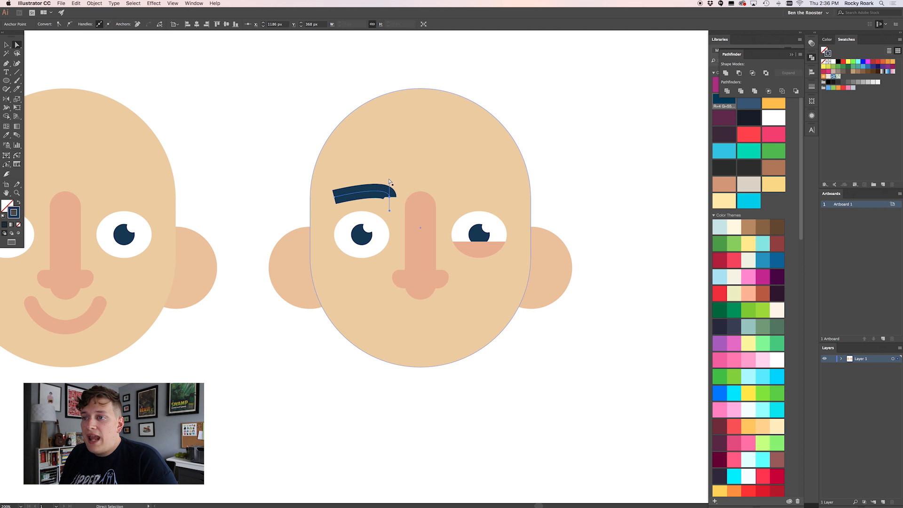
pyautogui.moveTo(388, 184); pyautogui.dragTo(362, 171)
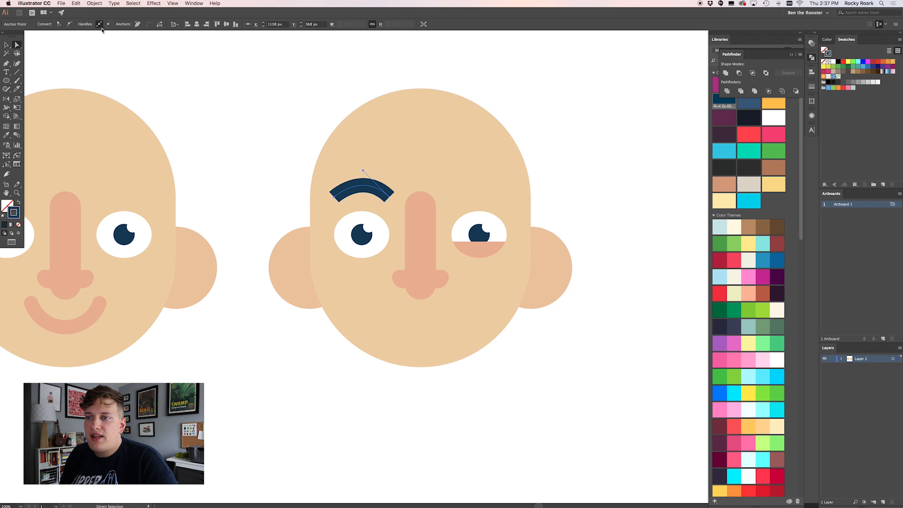
pyautogui.click(333, 197)
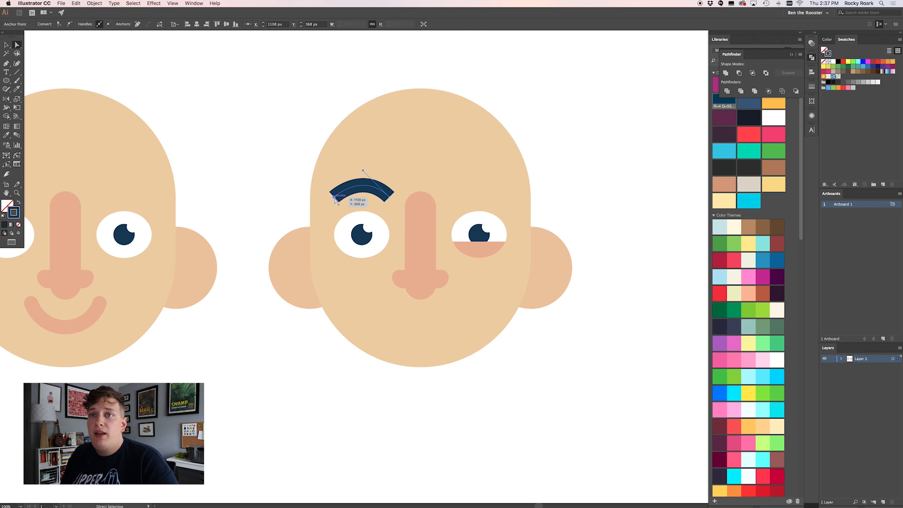
pyautogui.click(70, 24)
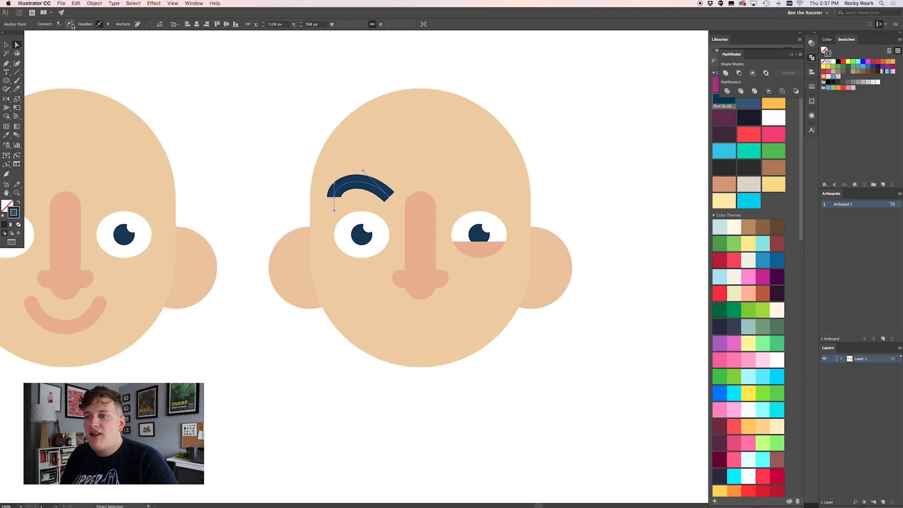
pyautogui.moveTo(336, 186)
pyautogui.mouseDown()
pyautogui.moveTo(369, 176)
pyautogui.moveTo(378, 188)
pyautogui.moveTo(349, 178)
pyautogui.mouseUp()
pyautogui.click(391, 198)
pyautogui.click(335, 198)
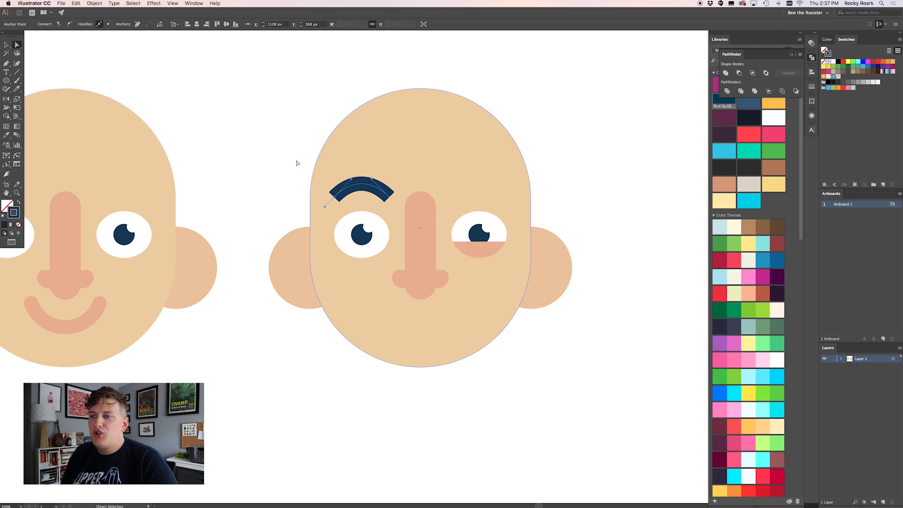
# - Turn the eyebrow upside down and duplicate it straight across above the other eye
pyautogui.click(348, 188)
pyautogui.press('v')
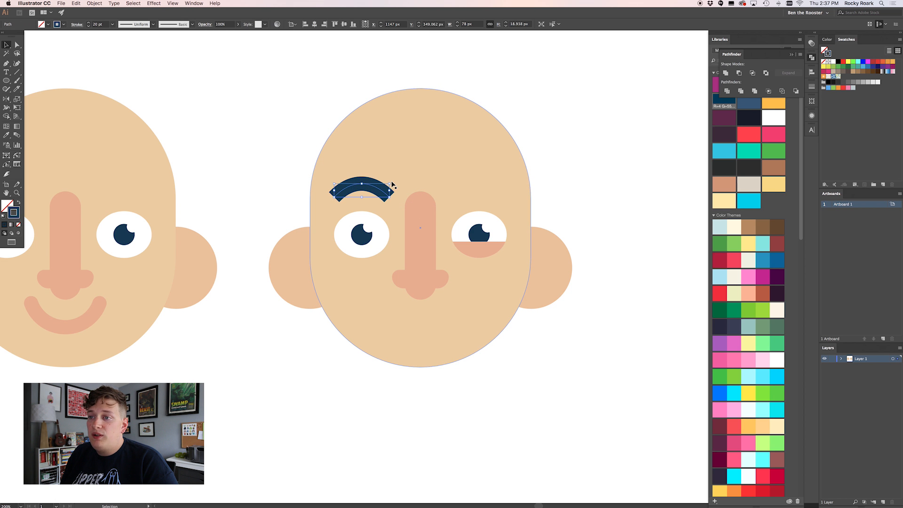
pyautogui.moveTo(393, 185); pyautogui.dragTo(326, 209)
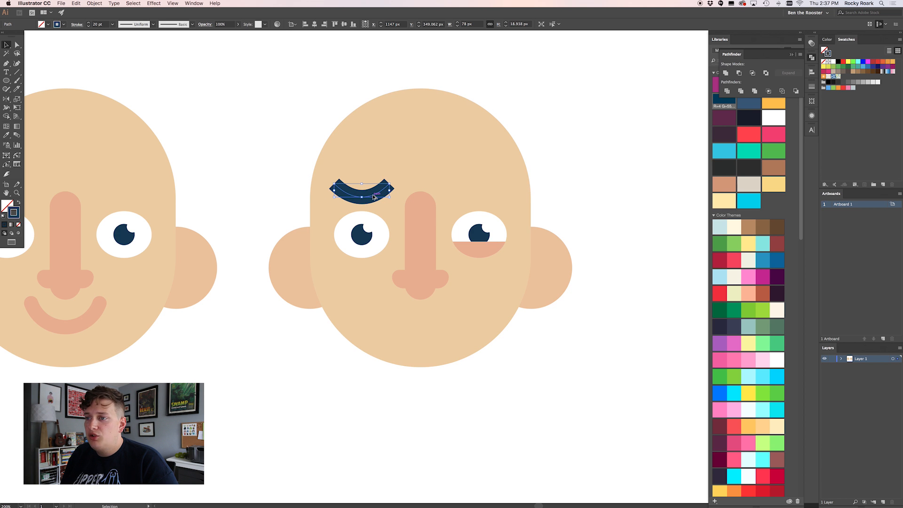
pyautogui.moveTo(374, 197); pyautogui.dragTo(492, 197)
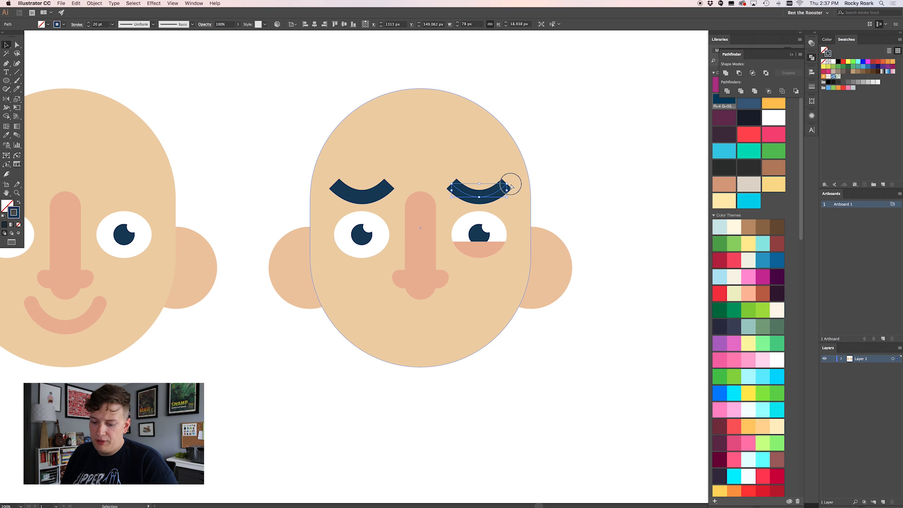
# - Reflect the copied eyebrow so it arches upward and raise it by 30 px
pyautogui.moveTo(424, 215); pyautogui.dragTo(417, 208)
pyautogui.press('o')
pyautogui.press('Return')
pyautogui.press('Return')
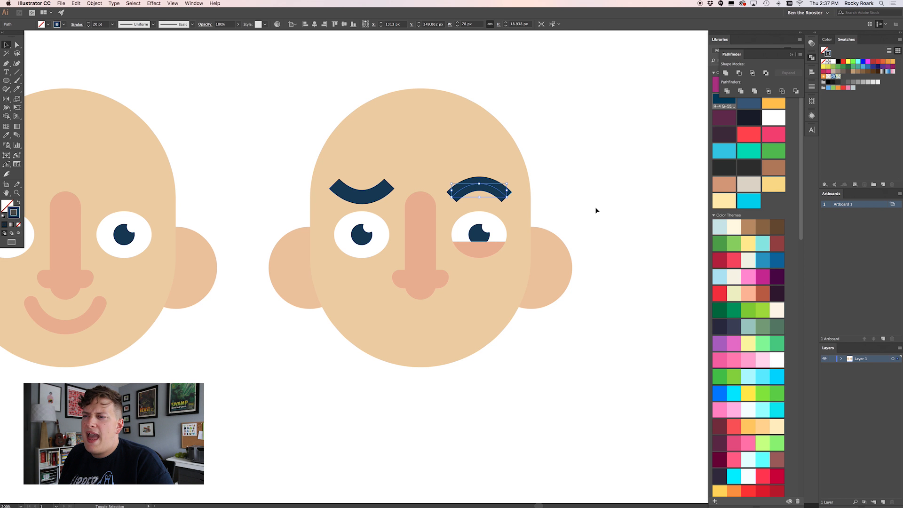
pyautogui.press('Up')
pyautogui.press('Up')
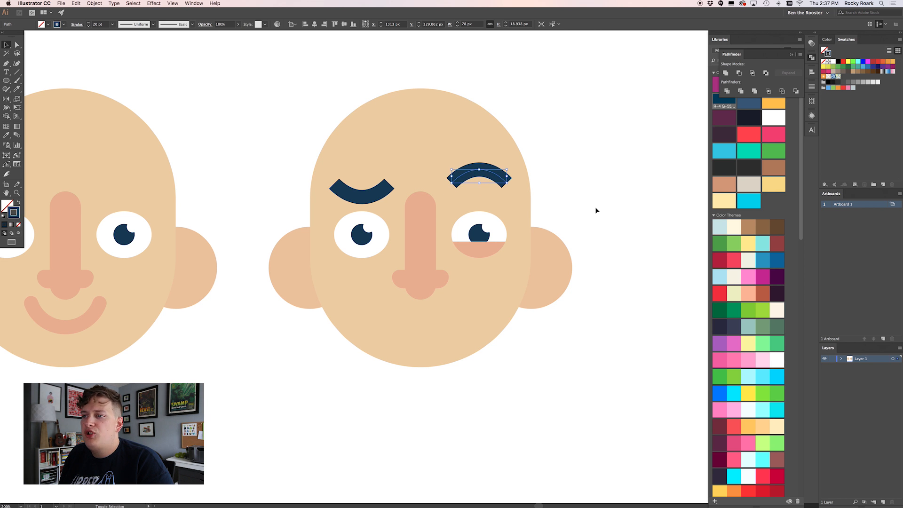
pyautogui.press('Up')
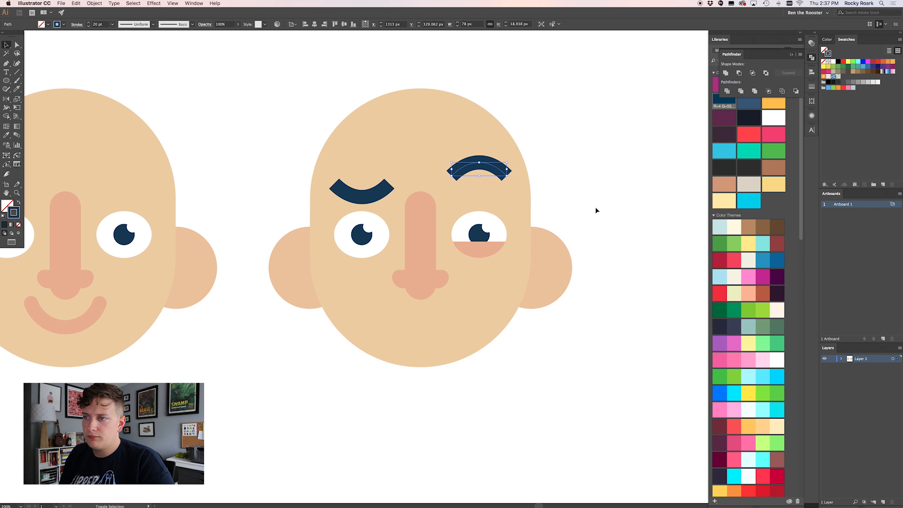
# - Give both eyebrows round stroke caps and round corners
pyautogui.keyDown('shift'); pyautogui.click(383, 192); pyautogui.keyUp('shift')
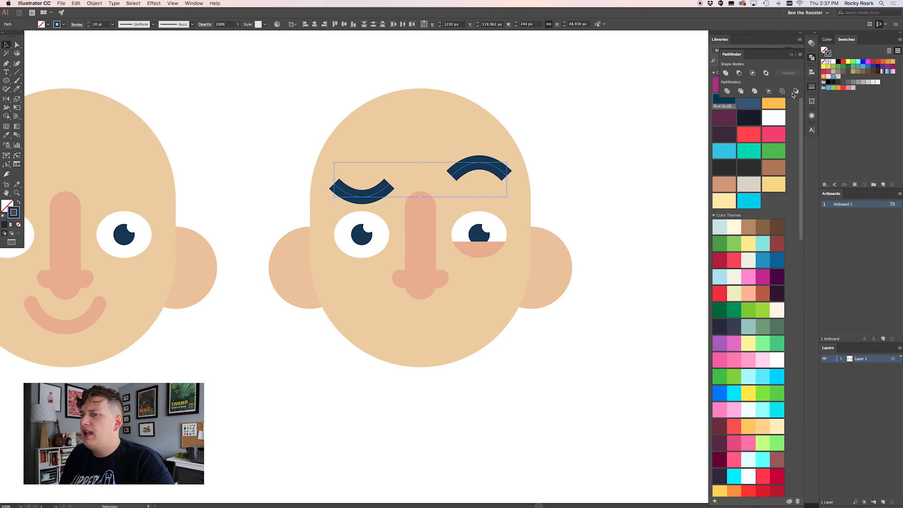
pyautogui.click(812, 86)
pyautogui.click(757, 104)
pyautogui.click(757, 114)
pyautogui.click(614, 182)
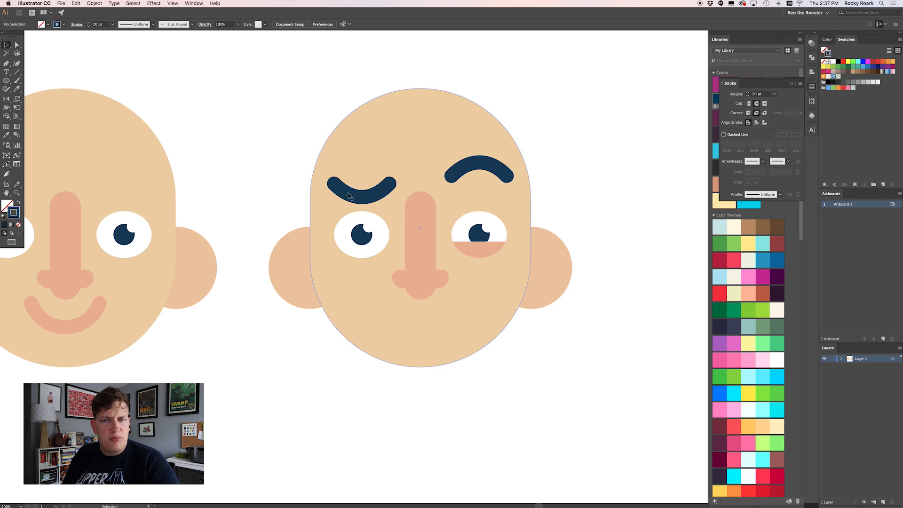
# - Reshape the eyebrow above the open eye by raising its inner end and adjusting its curve handles
pyautogui.press('a')
pyautogui.click(390, 183)
pyautogui.moveTo(374, 202); pyautogui.dragTo(335, 190)
pyautogui.moveTo(389, 185); pyautogui.dragTo(390, 178)
pyautogui.moveTo(348, 202); pyautogui.dragTo(356, 202)
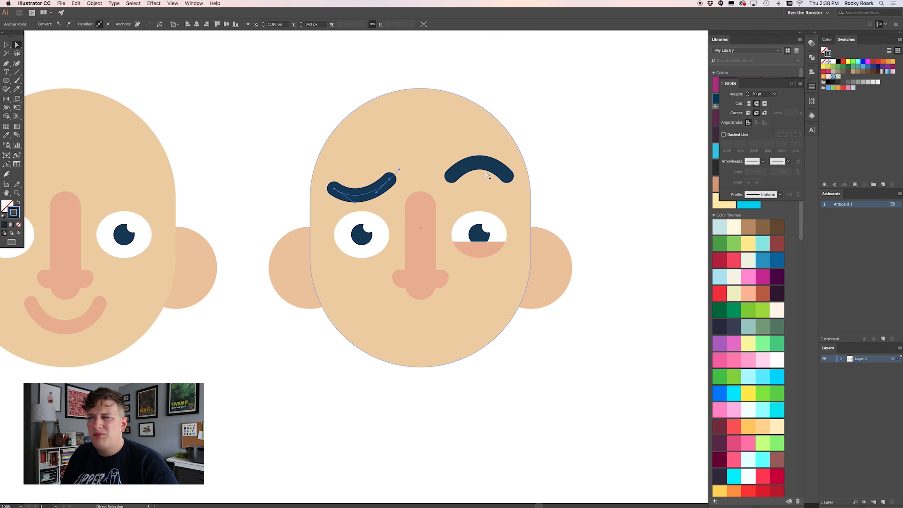
# - Reshape the raised eyebrow with its curve handles so the arch peaks toward its outer end
pyautogui.click(452, 176)
pyautogui.moveTo(490, 158); pyautogui.dragTo(498, 156)
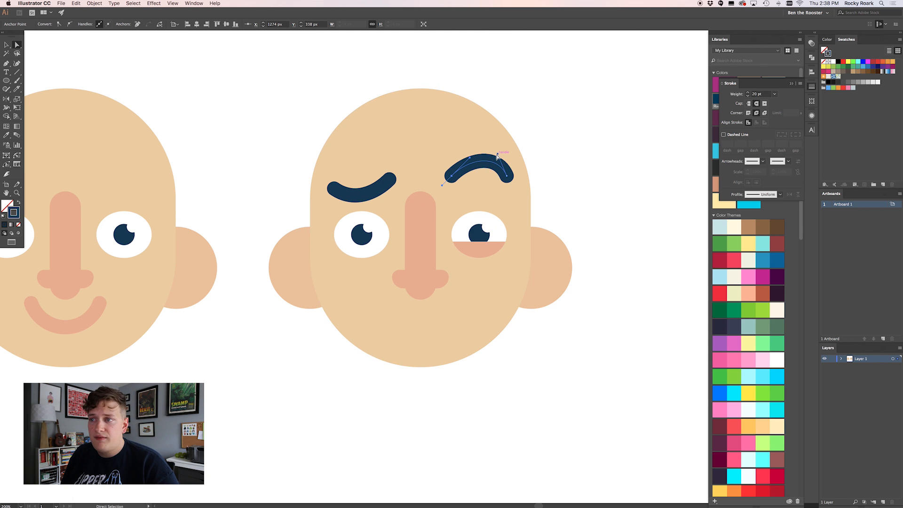
pyautogui.moveTo(470, 158); pyautogui.dragTo(471, 164)
pyautogui.click(581, 164)
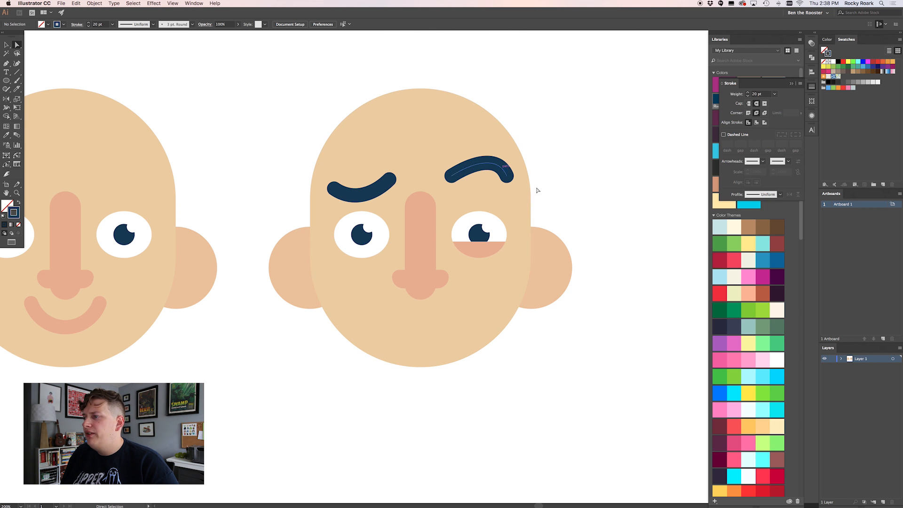
# - Apply the elliptical width profile that tapers at both ends to the raised eyebrow
pyautogui.click(482, 166)
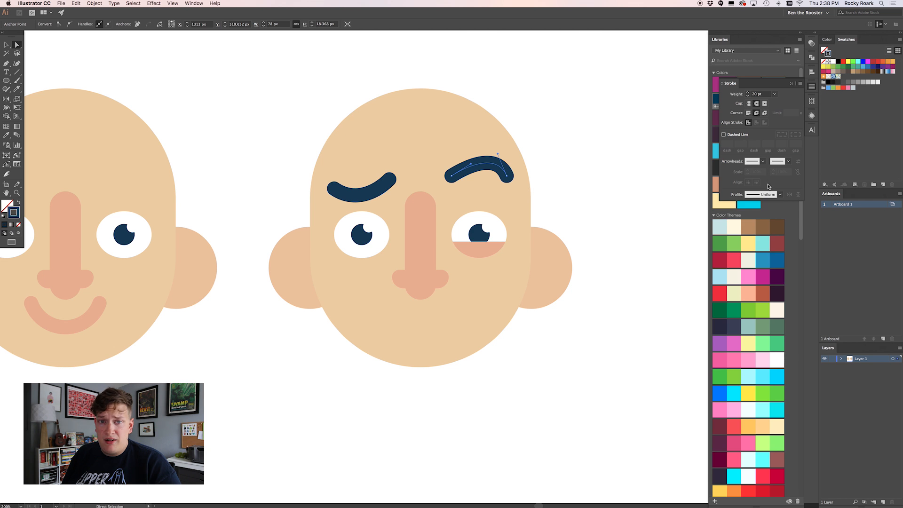
pyautogui.click(780, 195)
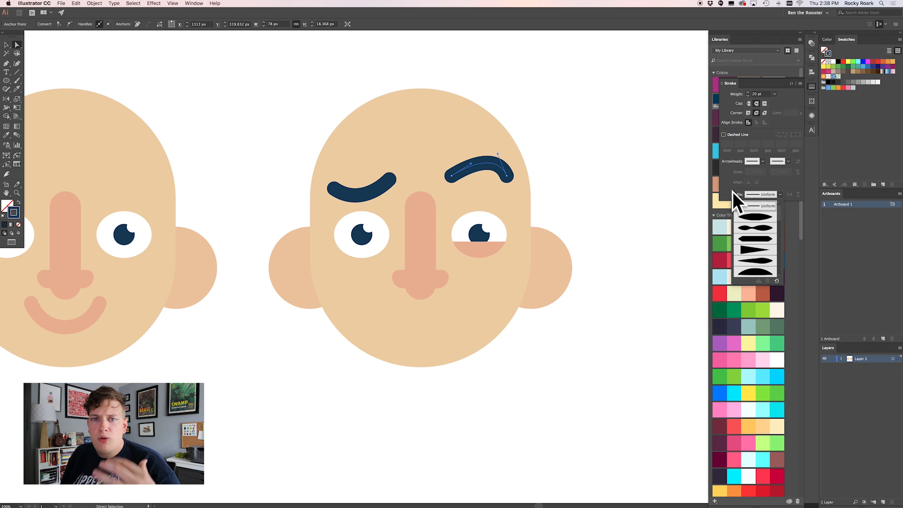
pyautogui.scroll(-1, 754, 226)
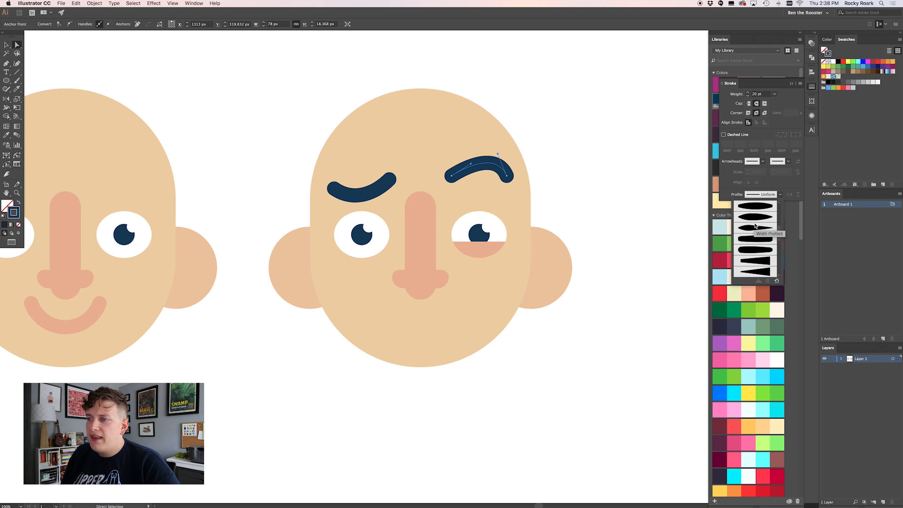
pyautogui.click(755, 206)
pyautogui.click(605, 156)
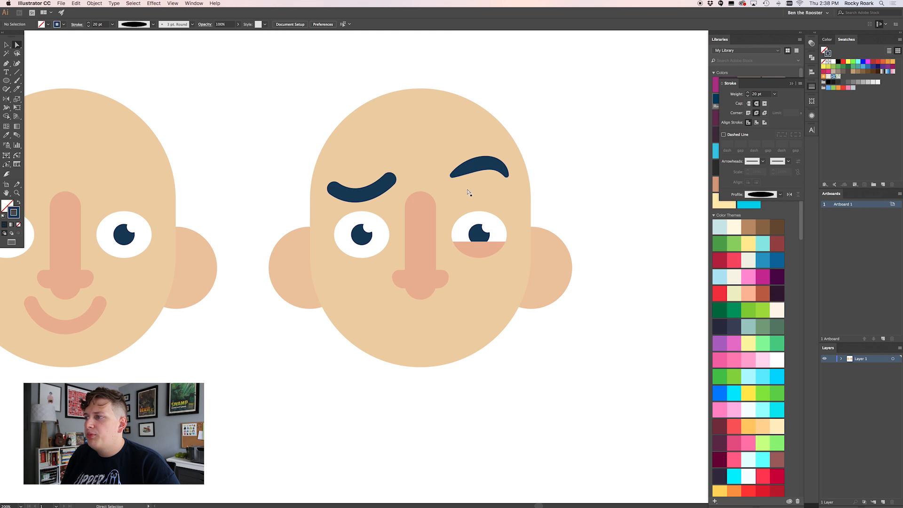
# - Apply the elliptical width profile that tapers at both ends to the lower eyebrow above the fully open eye
pyautogui.click(360, 191)
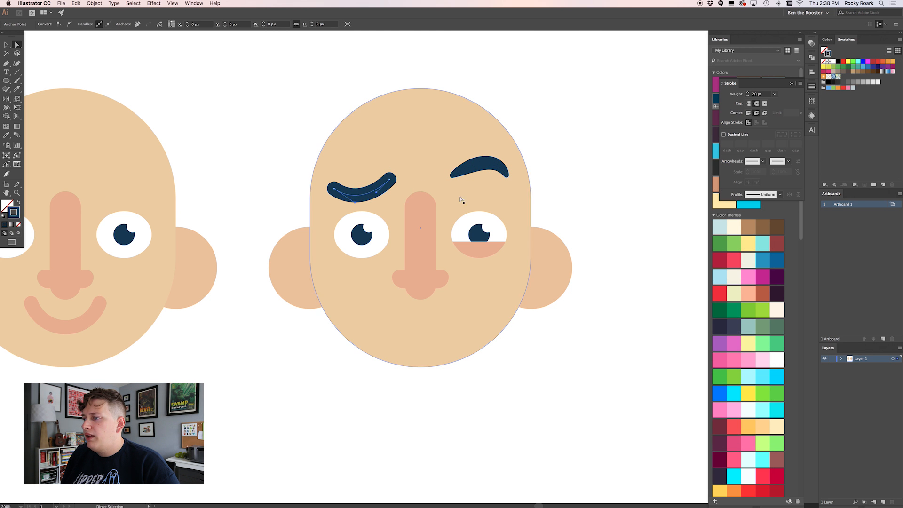
pyautogui.click(780, 195)
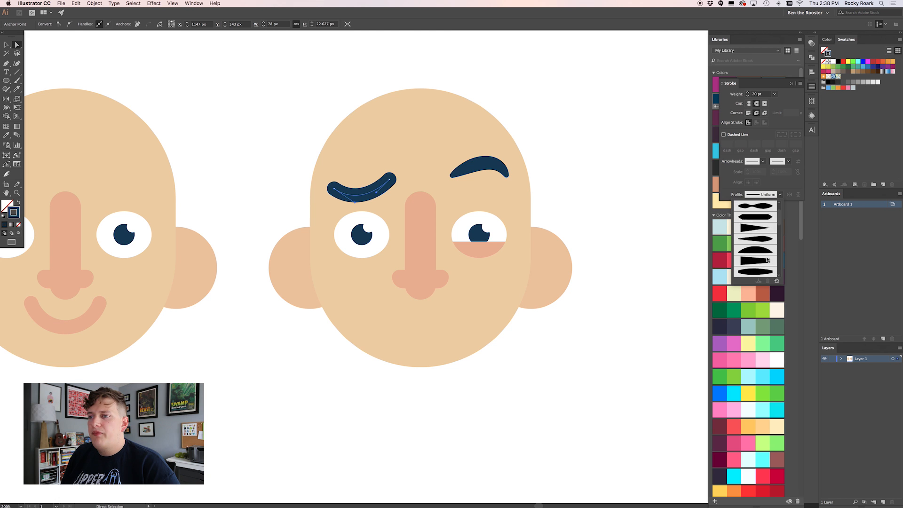
pyautogui.click(757, 237)
pyautogui.press('c')
pyautogui.press('v')
pyautogui.click(564, 174)
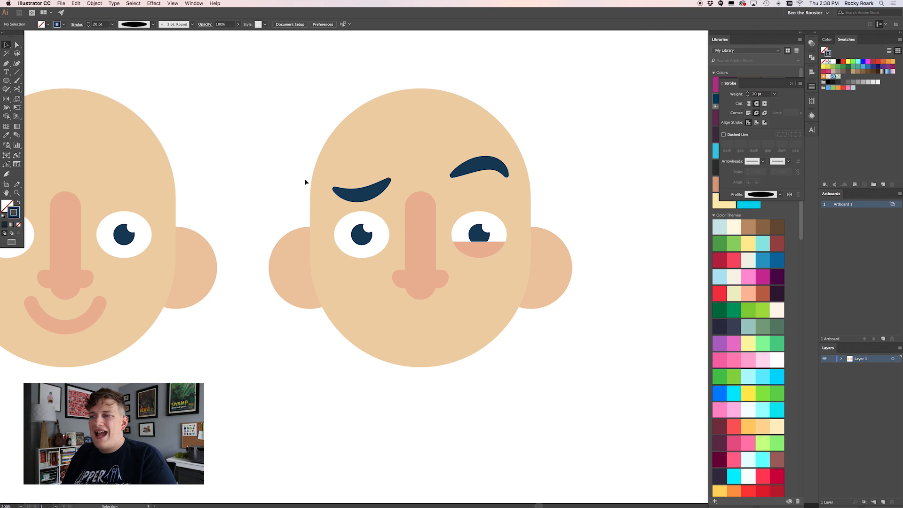
# - Nudge the raised eyebrow down closer to the half-closed eye
pyautogui.click(477, 169)
pyautogui.press('Down')
pyautogui.press('Down')
pyautogui.press('Down')
pyautogui.press('Down')
pyautogui.press('Down')
pyautogui.press('Down')
pyautogui.press('Down')
pyautogui.press('Down')
pyautogui.press('Down')
pyautogui.press('Down')
pyautogui.press('Down')
pyautogui.press('Down')
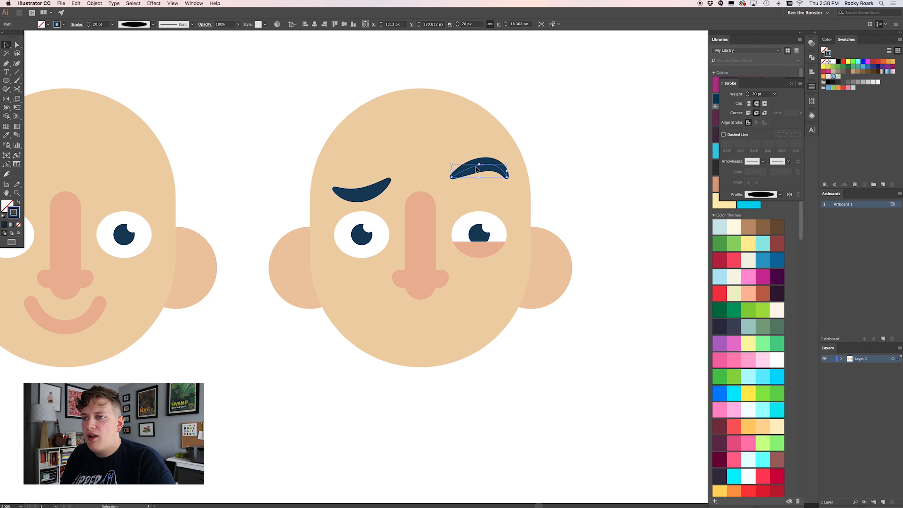
# - Nudge the lower eyebrow down until it nearly touches the fully open eye
pyautogui.click(363, 192)
pyautogui.hotkey('shift', 'Down')
pyautogui.press('Up')
pyautogui.press('Up')
pyautogui.press('Up')
pyautogui.click(564, 165)
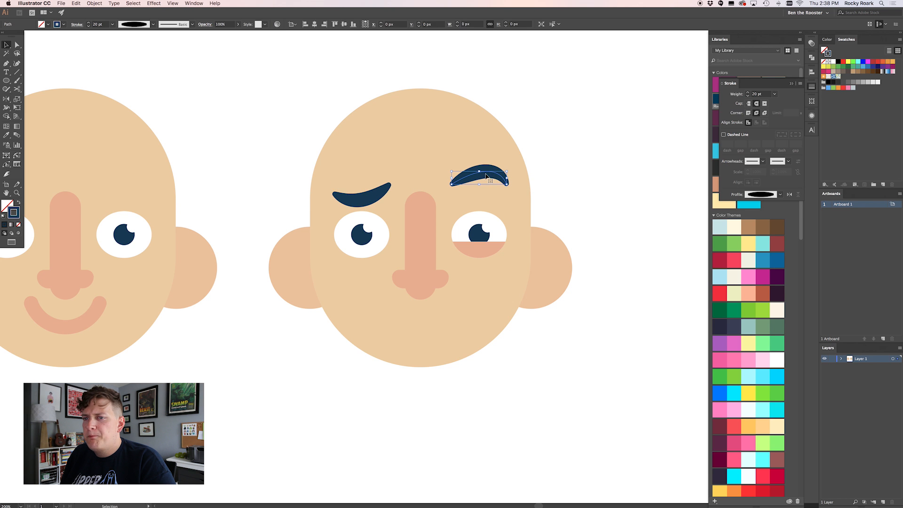
pyautogui.click(363, 196)
pyautogui.press('Down')
pyautogui.click(565, 194)
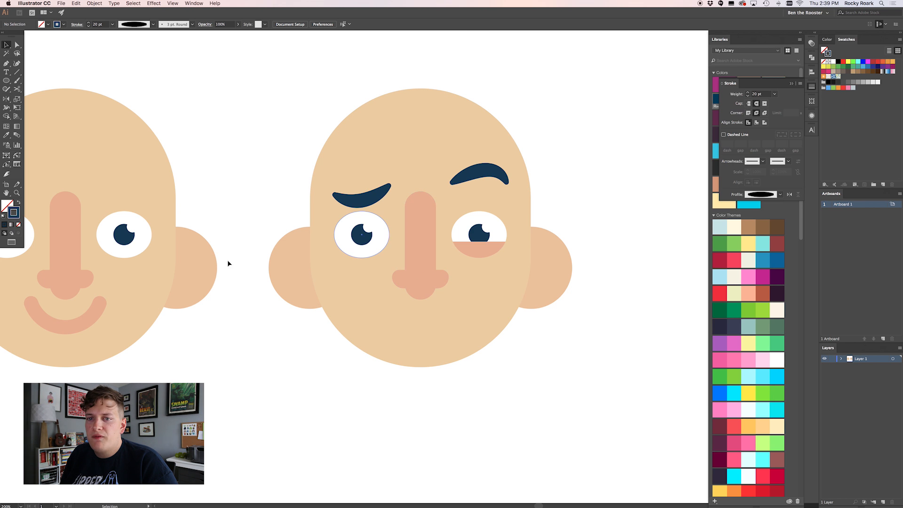
# - Draw a horizontal 10 pt line about 74 px long below the half-closed eye, using the smile's stroke colour
pyautogui.click(92, 316)
pyautogui.click(186, 337)
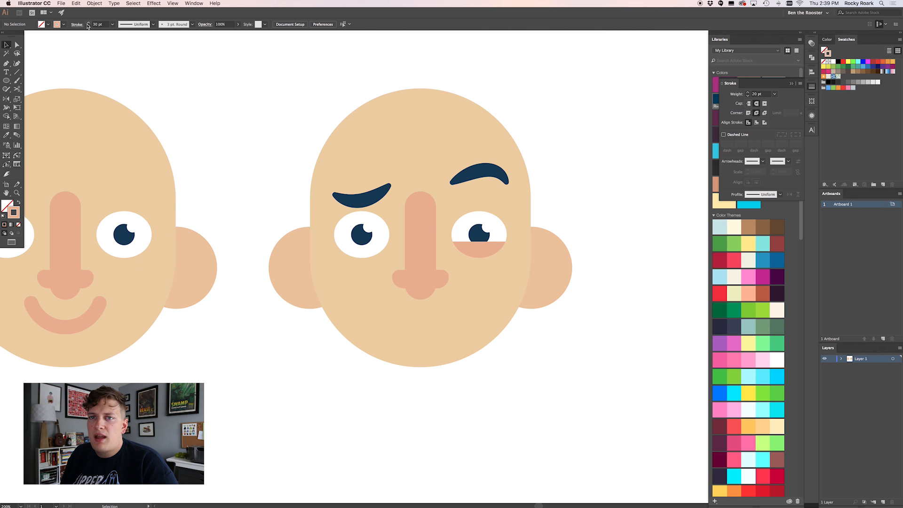
pyautogui.click(88, 27)
pyautogui.click(6, 62)
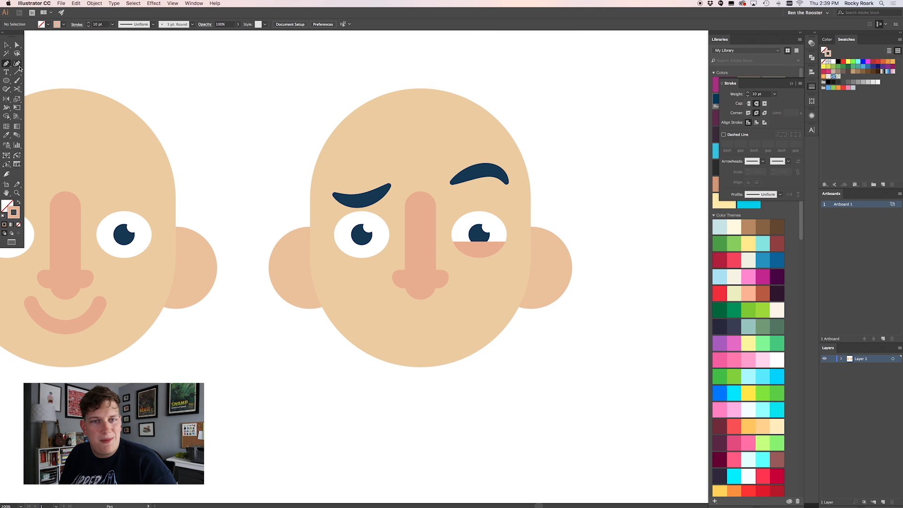
pyautogui.press('\\')
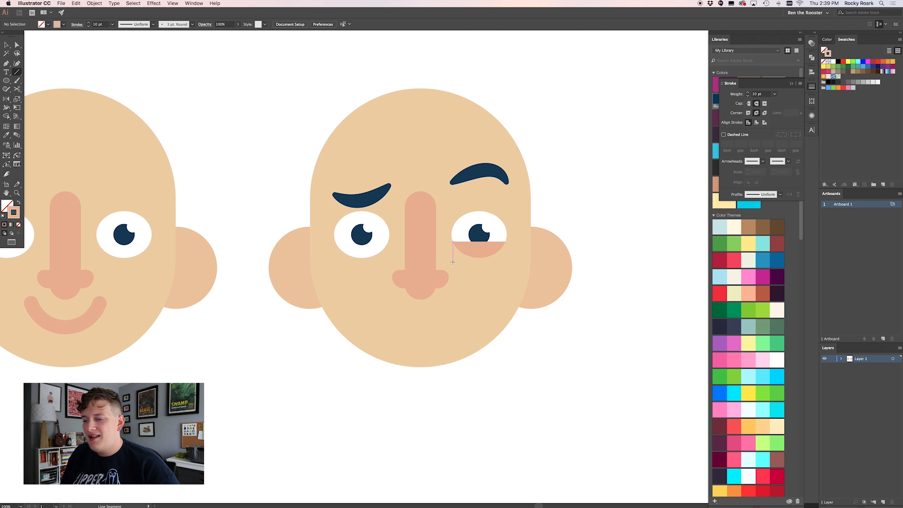
pyautogui.moveTo(452, 263); pyautogui.dragTo(506, 264)
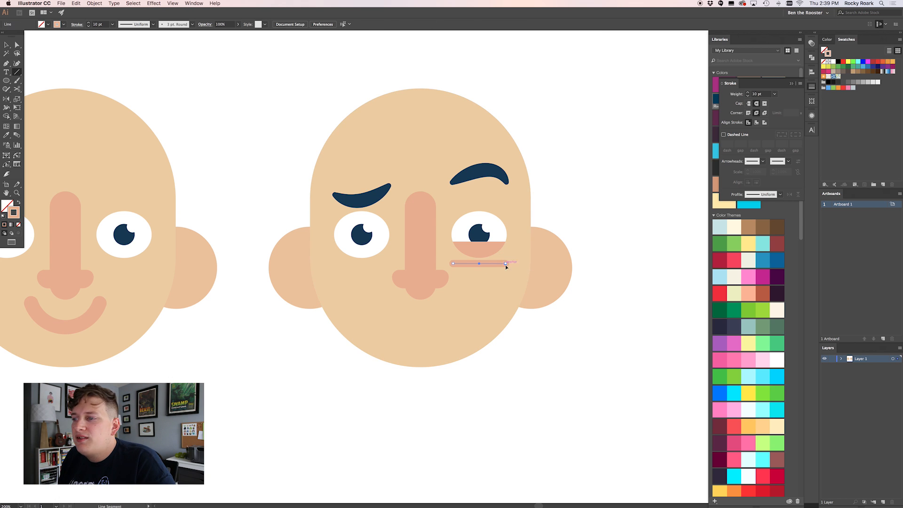
# - Convert the line's end anchor to smooth and bend the line into a shallow upward arc about 67 px wide
pyautogui.press('a')
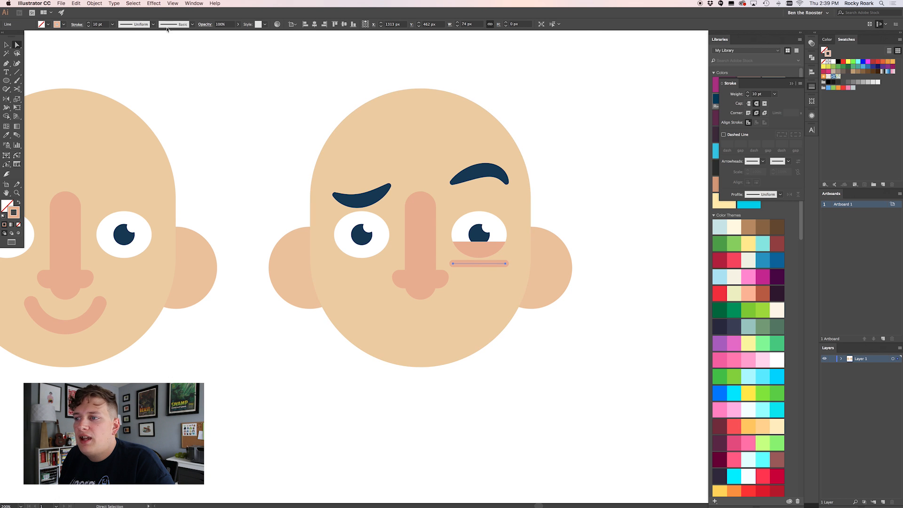
pyautogui.click(505, 264)
pyautogui.click(70, 24)
pyautogui.moveTo(506, 250); pyautogui.dragTo(459, 265)
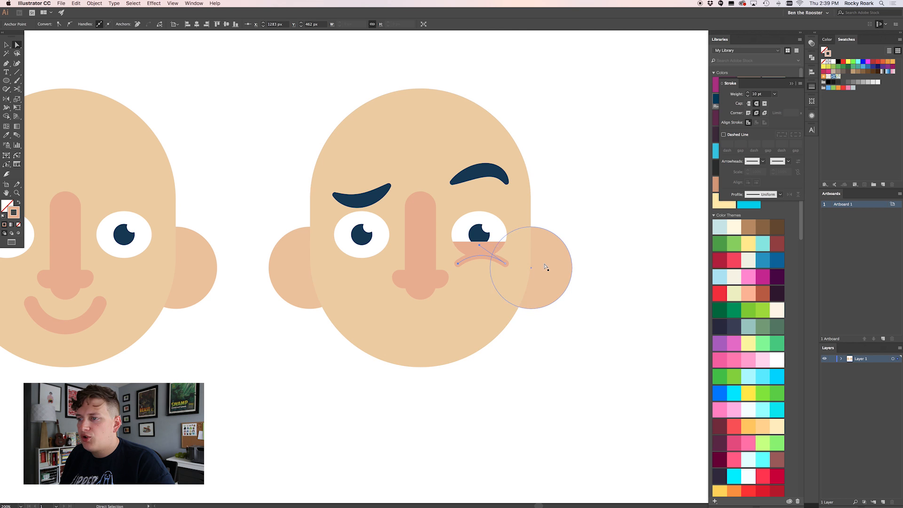
pyautogui.click(582, 264)
# - Set the opacity of the under-eye arc to 50%
pyautogui.press('v')
pyautogui.click(494, 261)
pyautogui.click(496, 258)
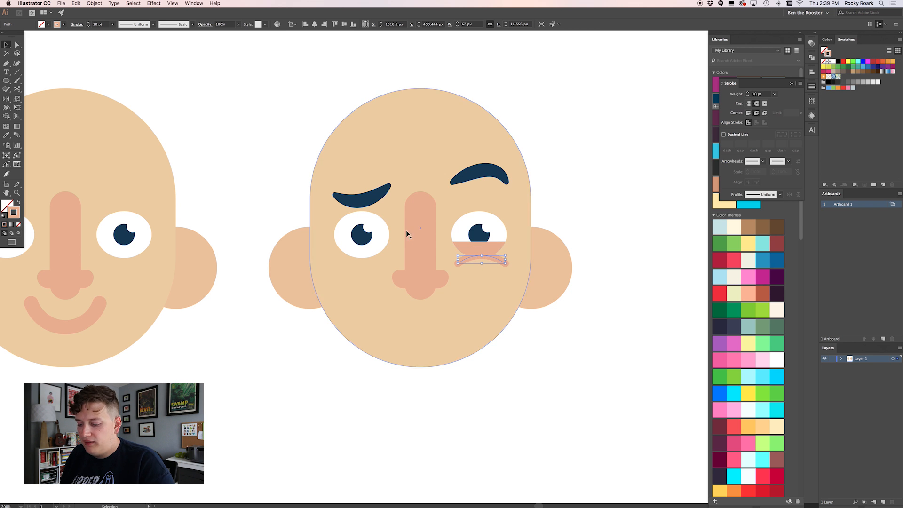
pyautogui.click(222, 24)
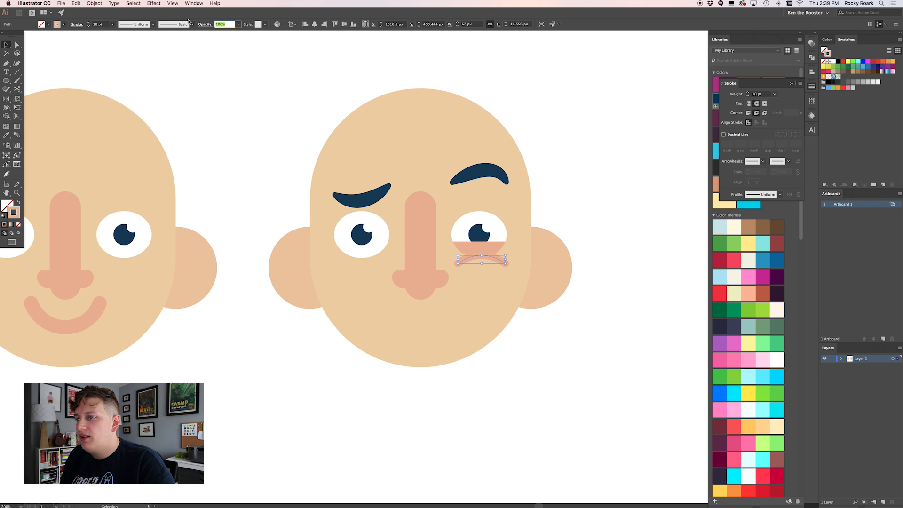
pyautogui.write('50')
pyautogui.press('Return')
# - Nudge the under-eye arc down so it sits clear of the lower eyelid
pyautogui.press('Down')
pyautogui.press('Down')
pyautogui.press('Down')
pyautogui.press('Down')
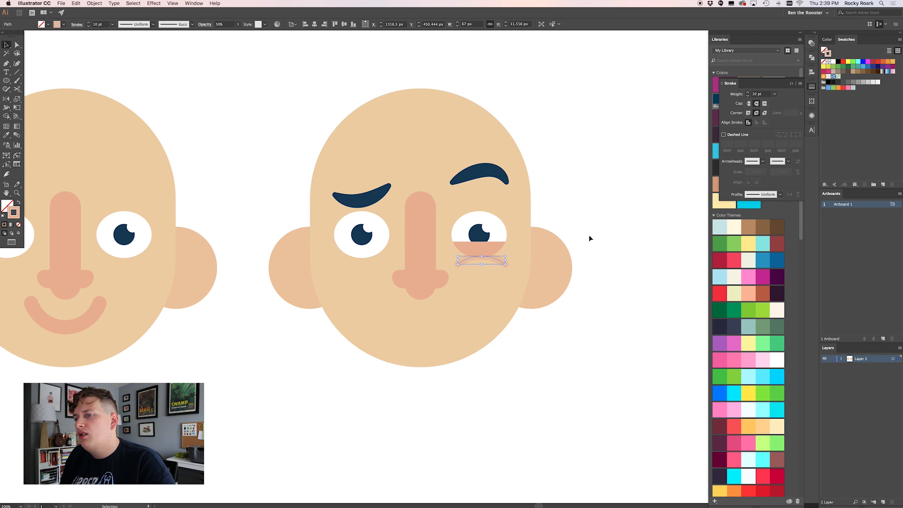
pyautogui.press('Down')
pyautogui.press('Down')
pyautogui.press('Down')
pyautogui.press('Down')
pyautogui.press('Down')
pyautogui.press('Down')
pyautogui.press('Down')
pyautogui.press('Down')
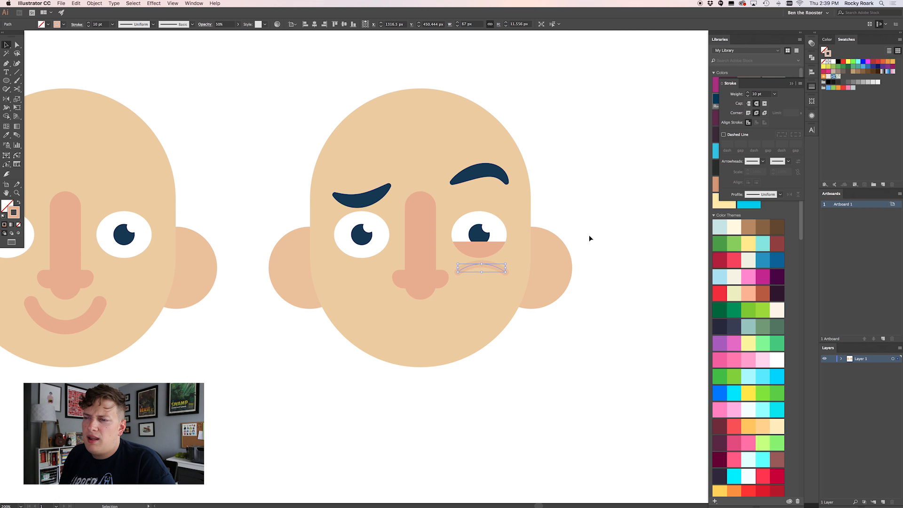
pyautogui.click(609, 224)
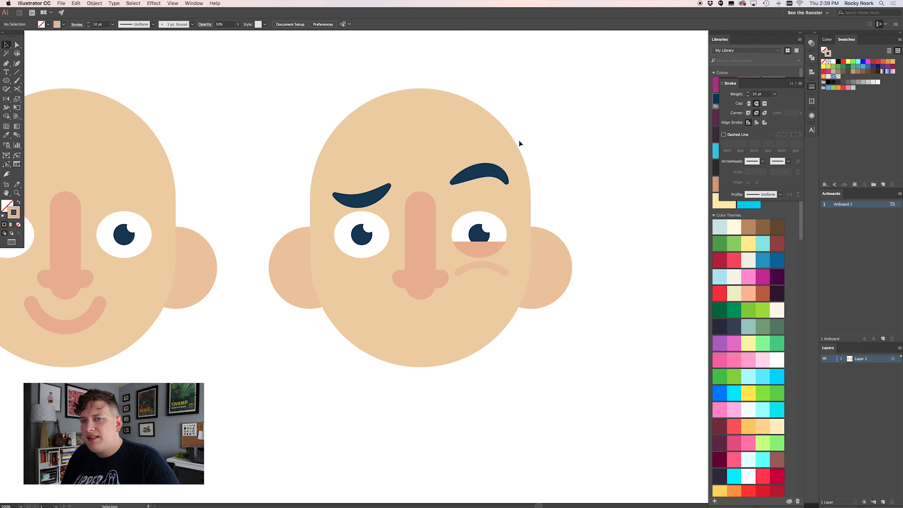
# - Draw an unfilled circle about 39 px wide with the smile's 20 pt stroke as a puckered mouth, and raise it 10 px
pyautogui.click(6, 81)
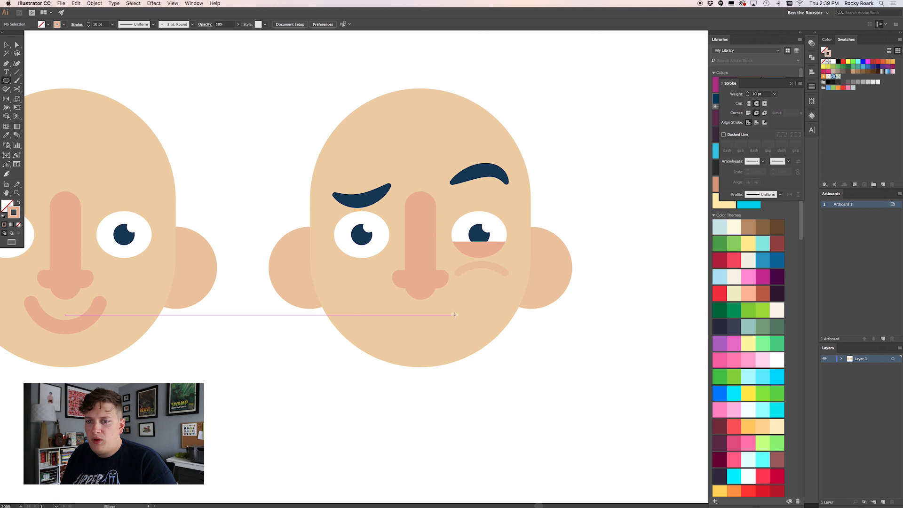
pyautogui.press('v')
pyautogui.click(89, 323)
pyautogui.click(191, 351)
pyautogui.press('l')
pyautogui.moveTo(453, 313); pyautogui.dragTo(471, 333)
pyautogui.press('v')
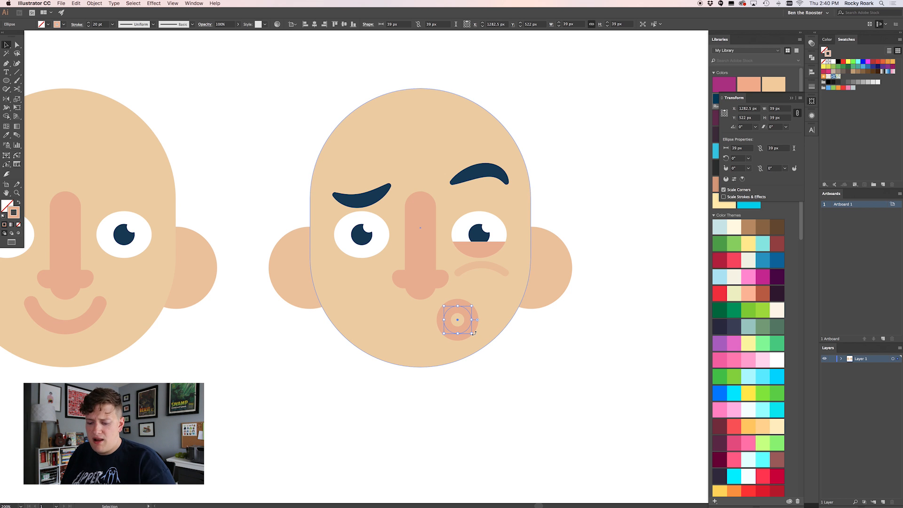
pyautogui.hotkey('shift', 'Up')
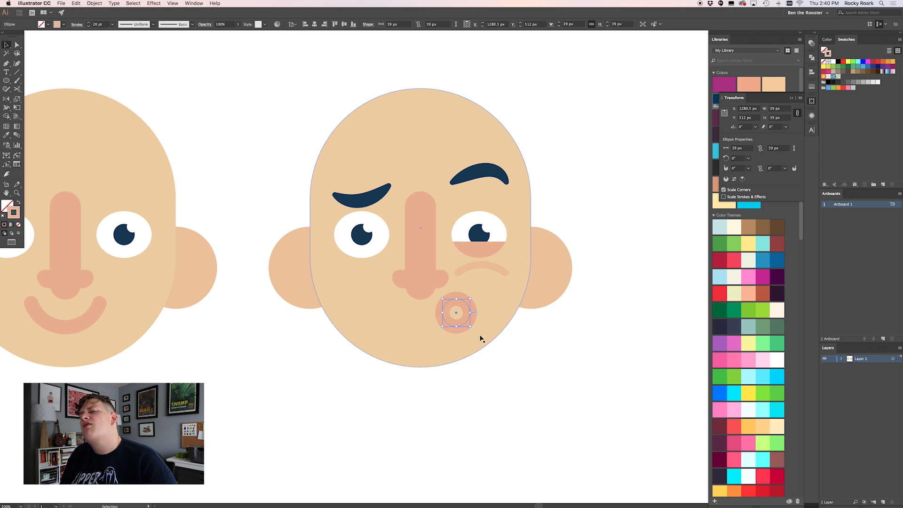
pyautogui.click(517, 348)
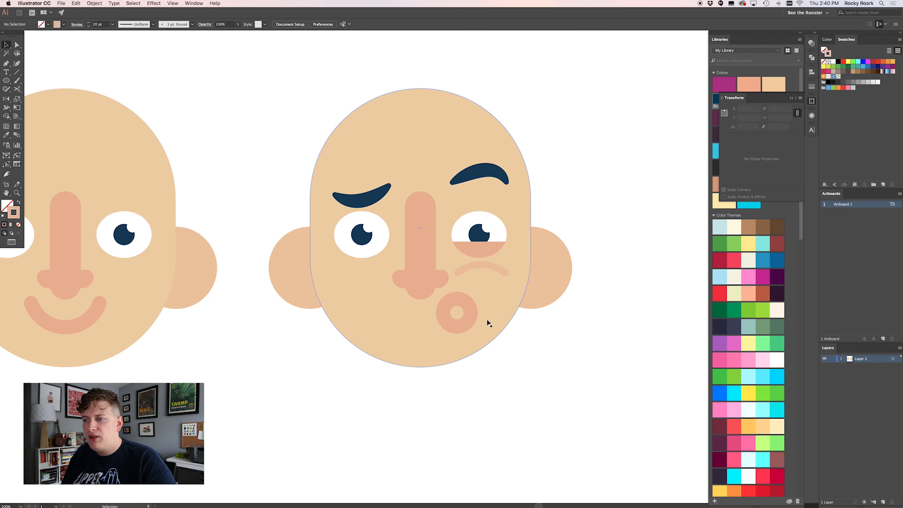
# - Delete the ring-shaped mouth
pyautogui.click(465, 312)
pyautogui.click(459, 327)
pyautogui.press('Delete')
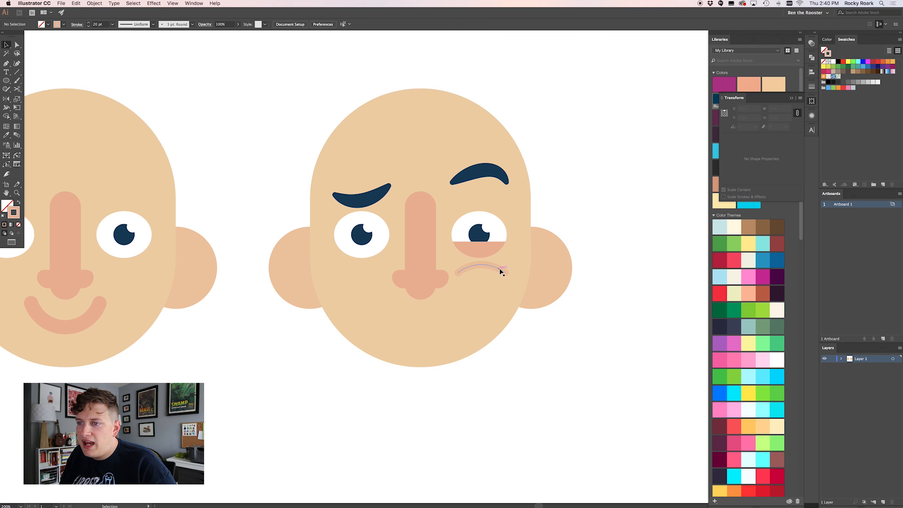
# - Remove the under-eye arc and duplicate the lower eyelid across onto the fully open eye
pyautogui.click(485, 250)
pyautogui.moveTo(491, 254); pyautogui.dragTo(373, 254)
pyautogui.click(555, 341)
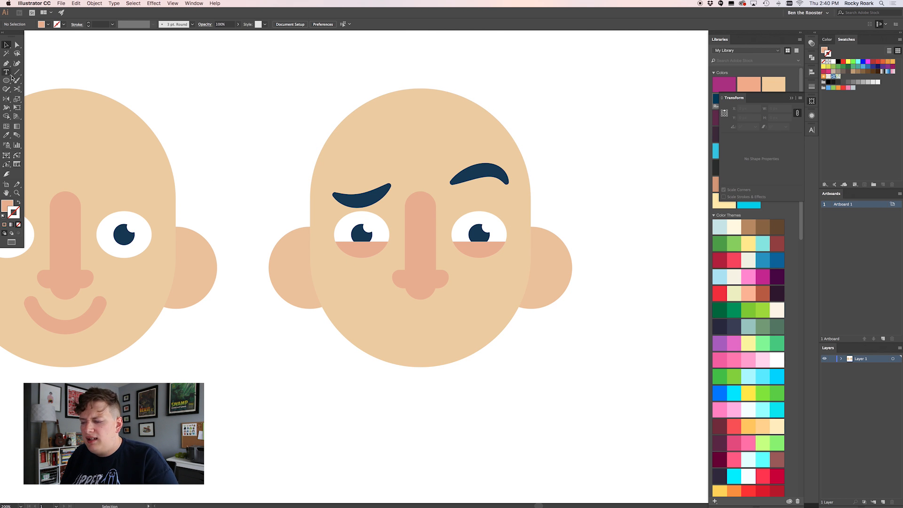
pyautogui.click(477, 173)
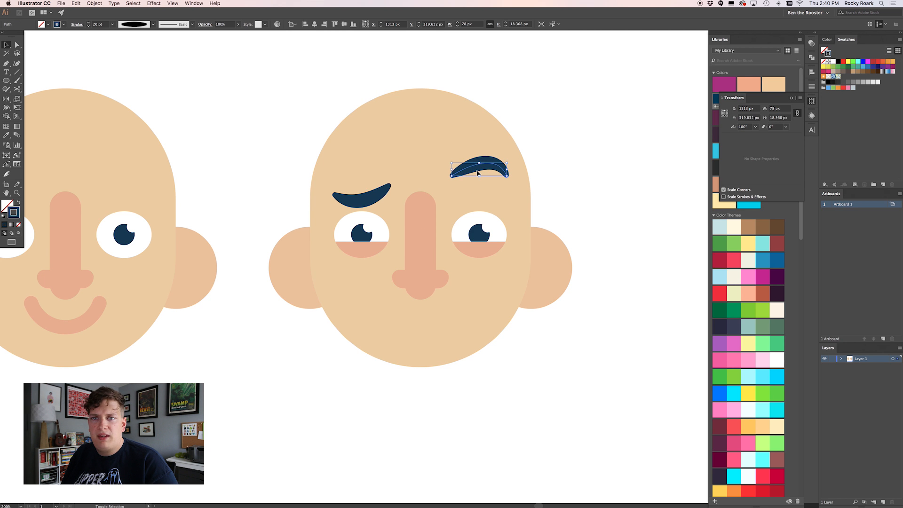
pyautogui.click(591, 176)
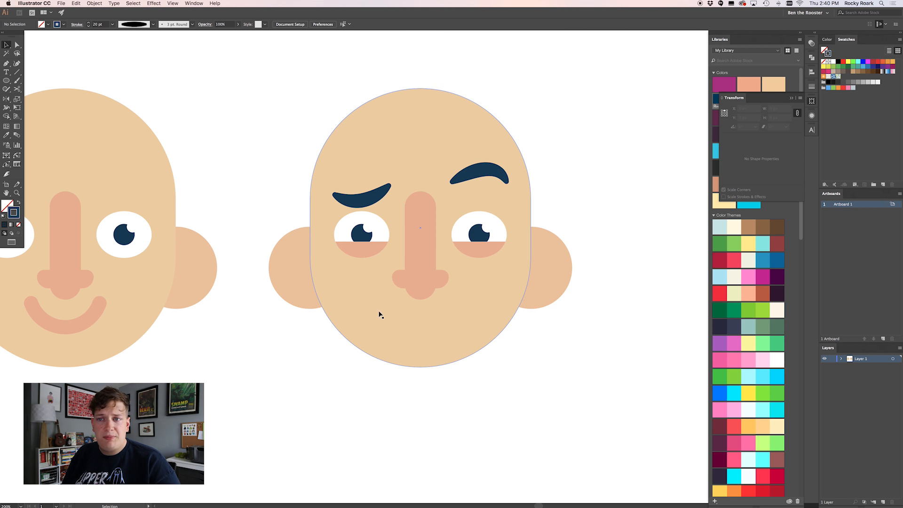
# - Draw a circle about 136 px in diameter over the chin and give it the navy colour as fill without a stroke
pyautogui.click(6, 81)
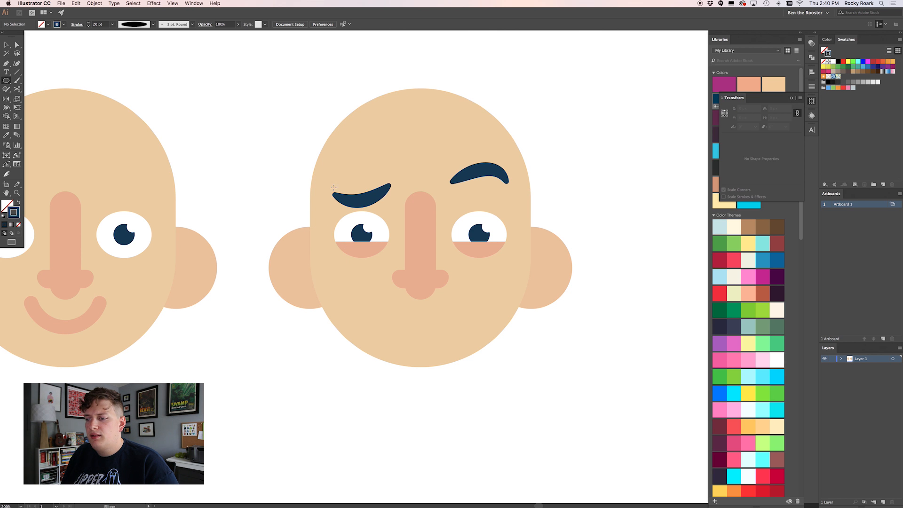
pyautogui.moveTo(365, 322)
pyautogui.mouseDown()
pyautogui.moveTo(470, 393)
pyautogui.moveTo(462, 390)
pyautogui.mouseUp()
pyautogui.hotkey('shift', 'x')
# - Try removing the circle's top point with the Delete Anchor Point tool, and undo the removal
pyautogui.press('a')
pyautogui.press('-')
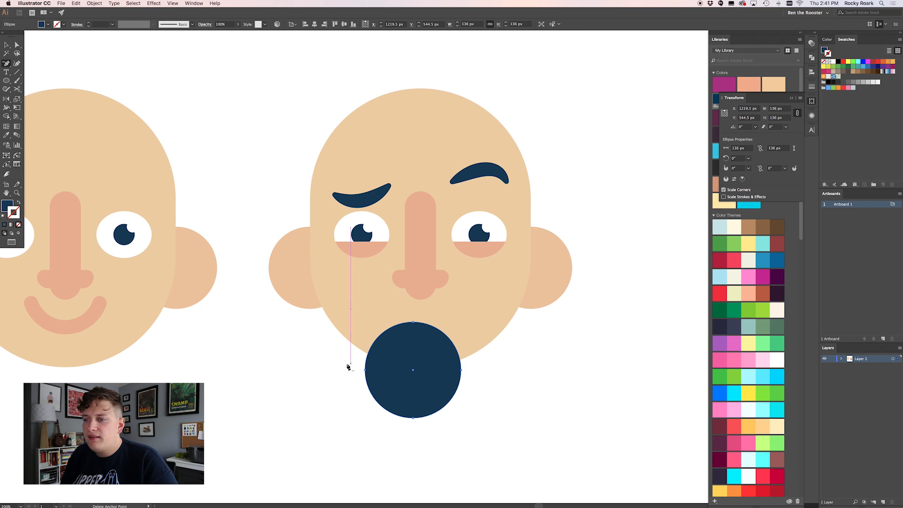
pyautogui.click(414, 322)
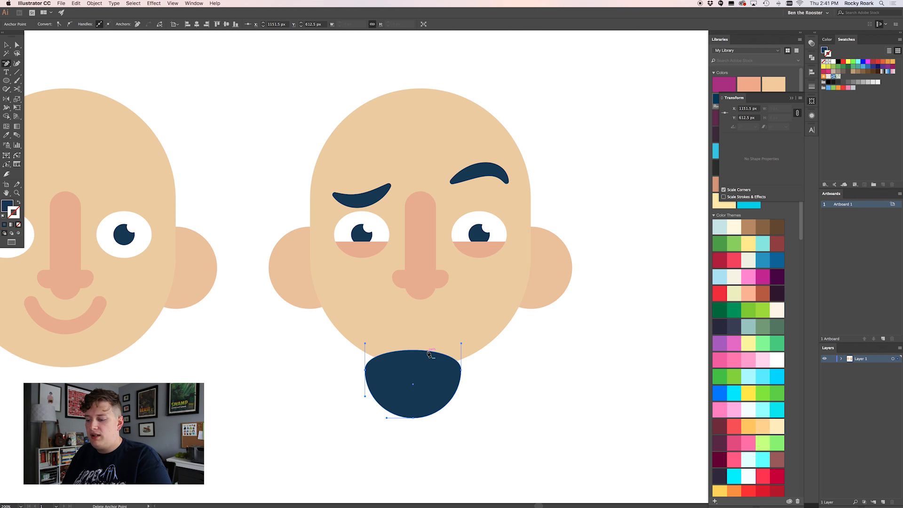
pyautogui.press('super+z')
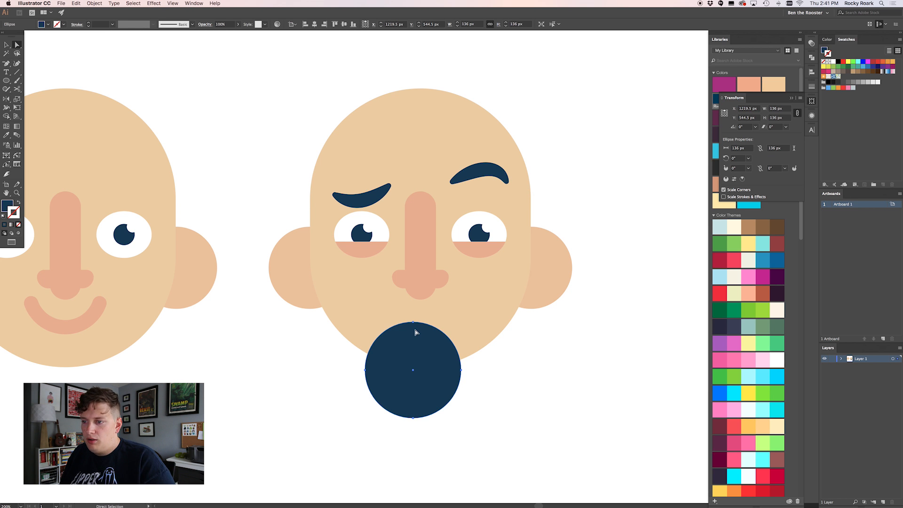
# - Delete the circle's top anchor point directly, leaving a flat-topped half circle for an open mouth
pyautogui.click(413, 323)
pyautogui.press('a')
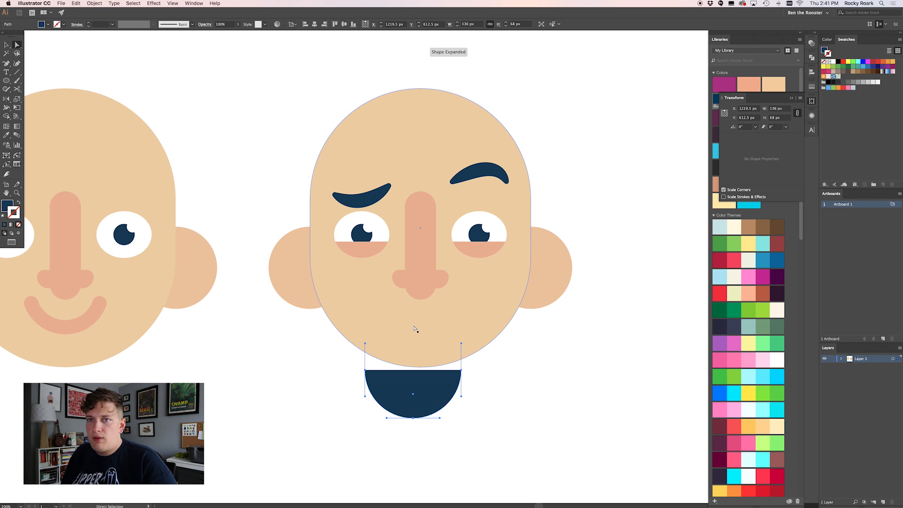
pyautogui.hotkey('shift', 'm')
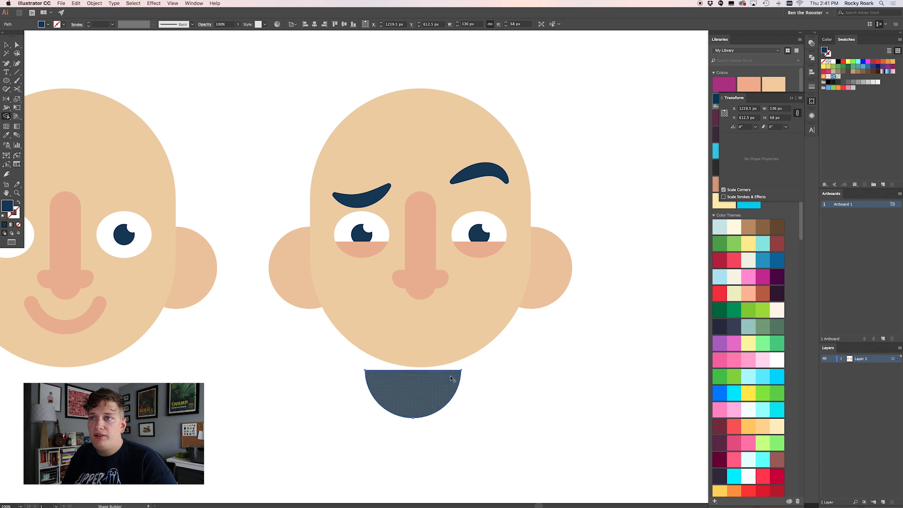
pyautogui.press('a')
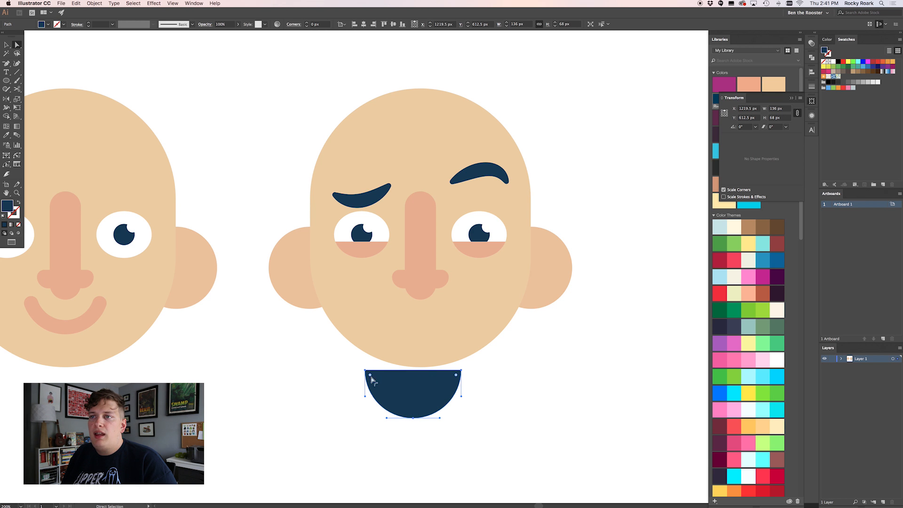
# - Round the half circle's top corners to 20 px and move the shape up onto the face below the nose
pyautogui.keyDown('shift'); pyautogui.click(306, 23); pyautogui.keyUp('shift')
pyautogui.keyDown('shift'); pyautogui.click(306, 23); pyautogui.keyUp('shift')
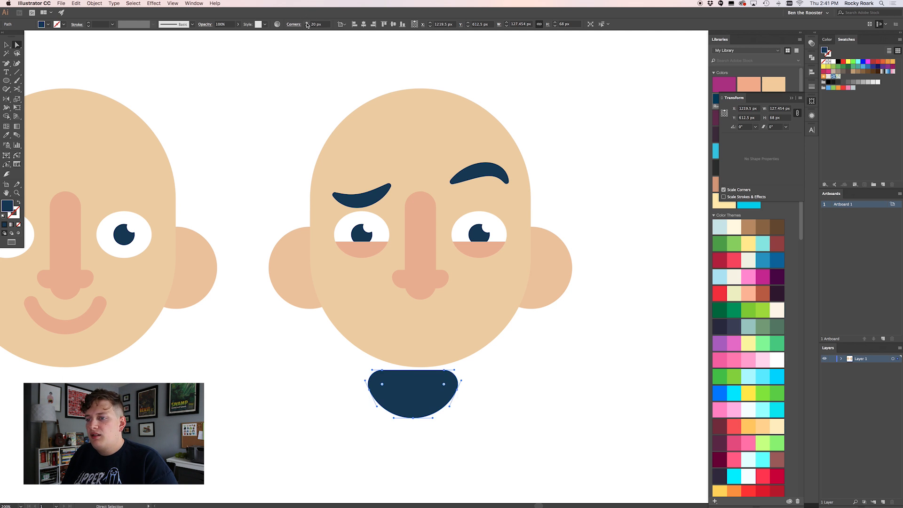
pyautogui.click(496, 433)
pyautogui.moveTo(407, 377); pyautogui.dragTo(389, 321)
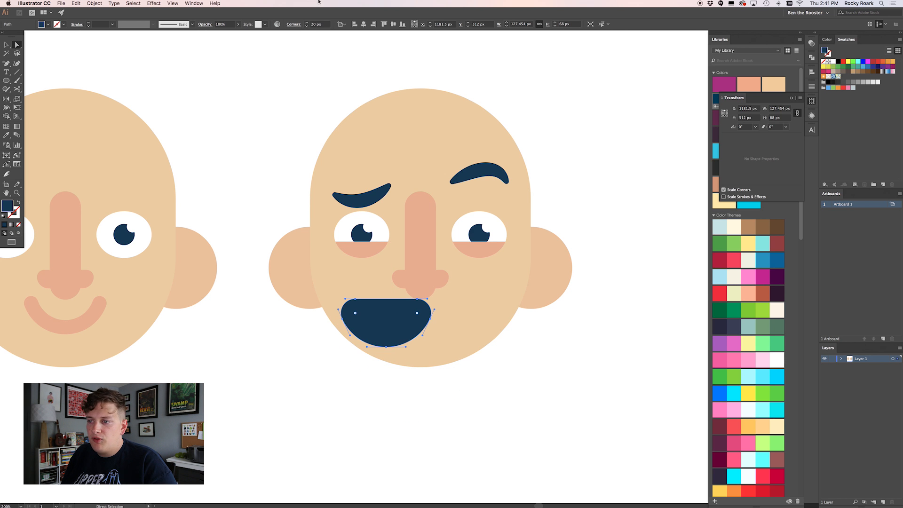
# - Reduce the mouth's corner rounding, scale the mouth down, and place it off-centre beneath the raised-brow eye
pyautogui.keyDown('shift'); pyautogui.click(306, 25); pyautogui.keyUp('shift')
pyautogui.moveTo(383, 320); pyautogui.dragTo(403, 320)
pyautogui.press('v')
pyautogui.moveTo(448, 297); pyautogui.dragTo(470, 305)
pyautogui.click(564, 331)
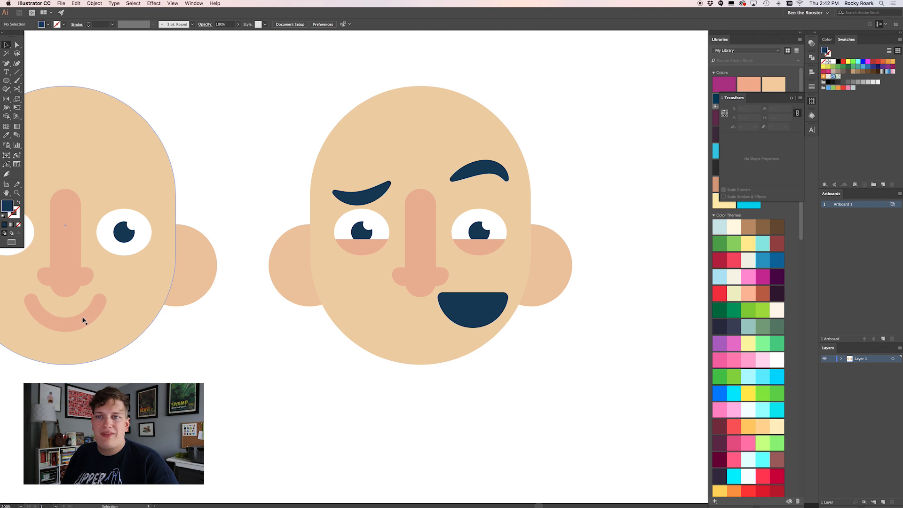
# - Duplicate the open mouth, rotate the copy 180°, and shift it down so it overlaps the mouth's lower half
pyautogui.click(491, 309)
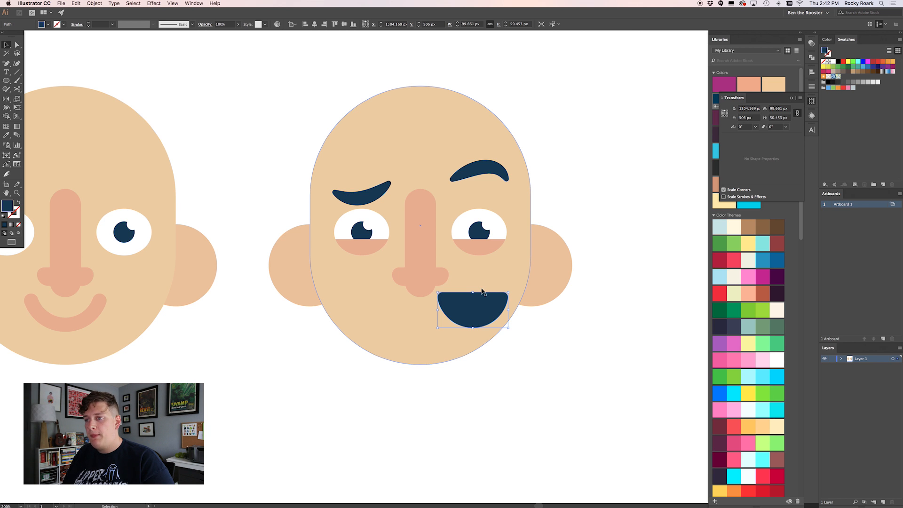
pyautogui.press('a')
pyautogui.press('v')
pyautogui.moveTo(513, 291); pyautogui.dragTo(431, 325)
pyautogui.moveTo(482, 313); pyautogui.dragTo(481, 324)
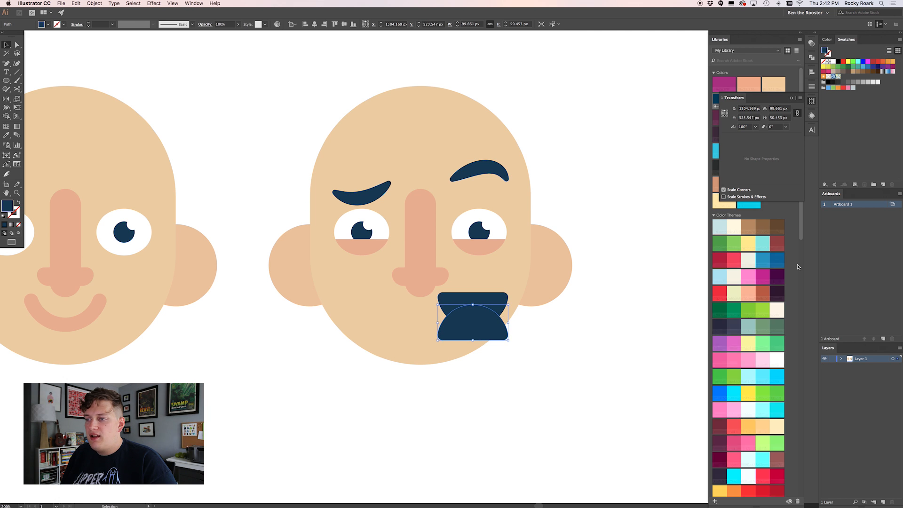
# - Fill the flipped mouth copy with the red theme colour and nudge it down 8 px to form a tongue
pyautogui.click(729, 259)
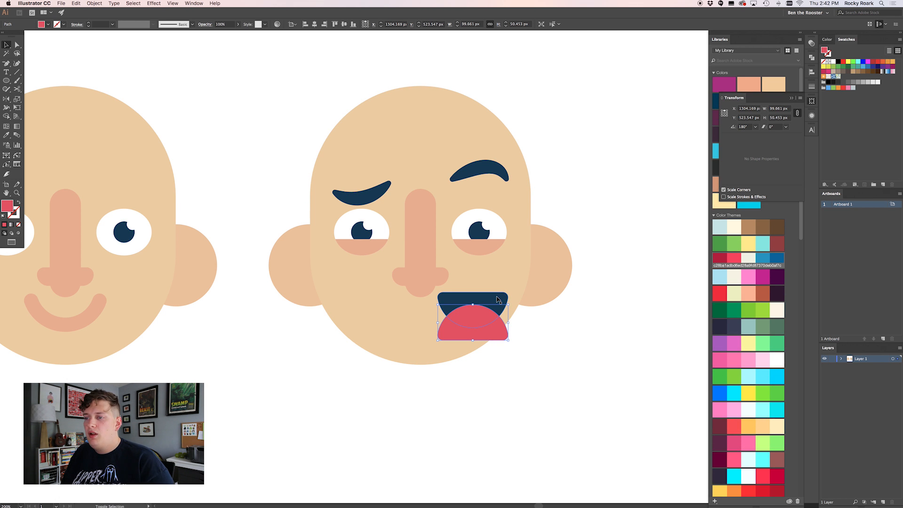
pyautogui.press('Down')
pyautogui.press('Down')
pyautogui.press('Down')
pyautogui.press('Down')
pyautogui.press('Down')
pyautogui.press('Down')
pyautogui.press('Down')
pyautogui.press('Down')
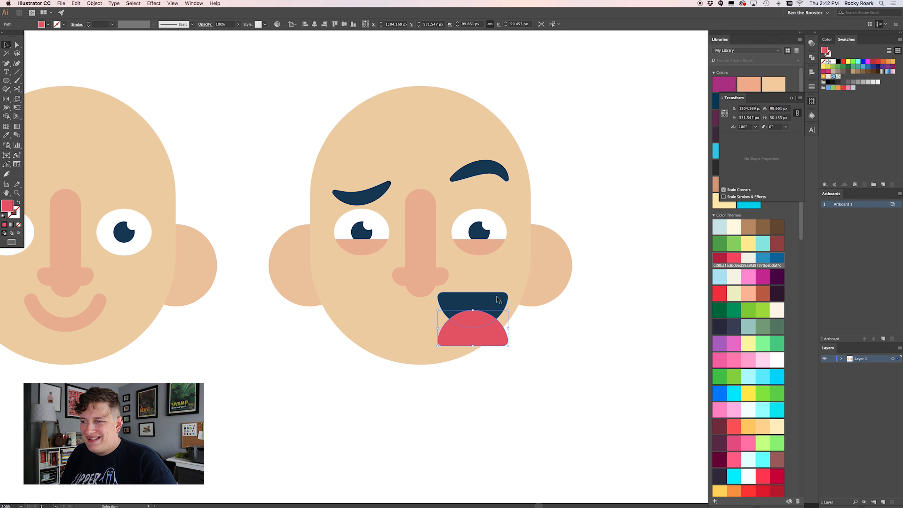
# - Copy the dark mouth shape in front of the tongue and match the copy's fill to the tongue's red
pyautogui.click(497, 300)
pyautogui.press('super+x')
pyautogui.press('super+f')
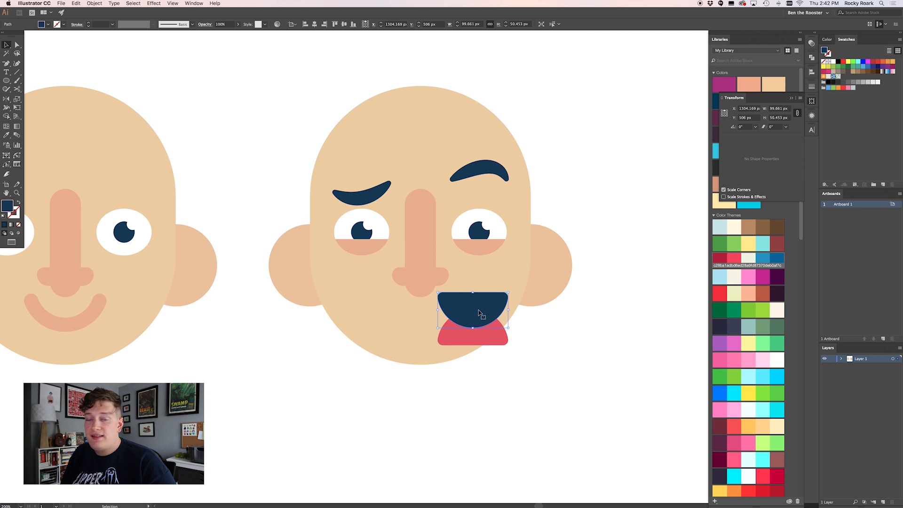
pyautogui.press('i')
pyautogui.click(490, 336)
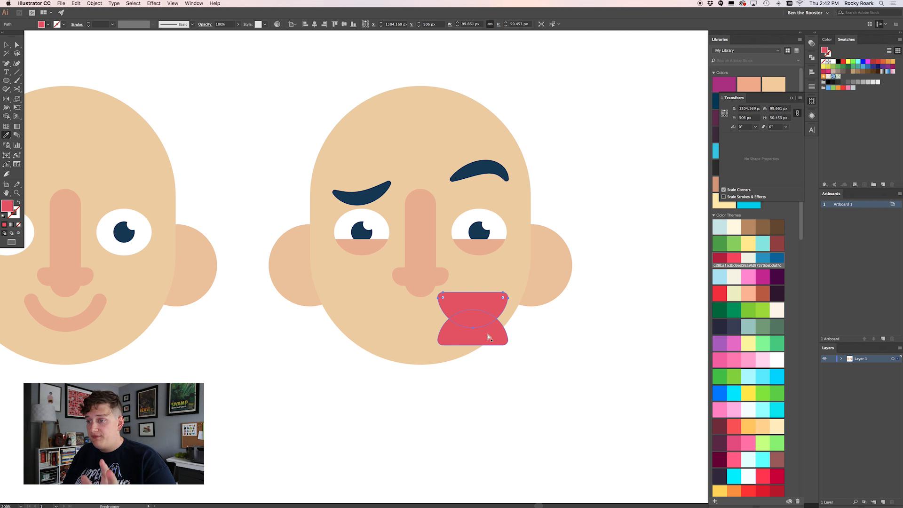
# - Try intersecting the red mouth copy with the red tongue shape, and undo the result
pyautogui.press('a')
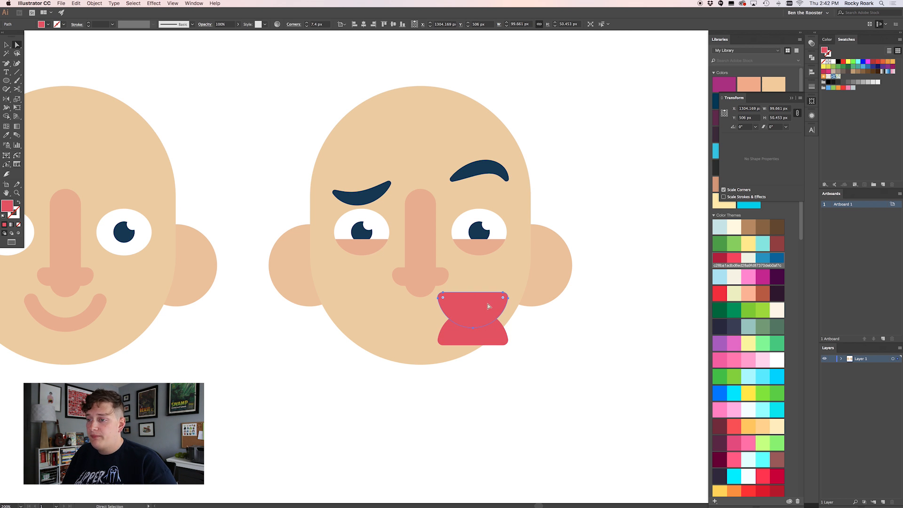
pyautogui.click(496, 338)
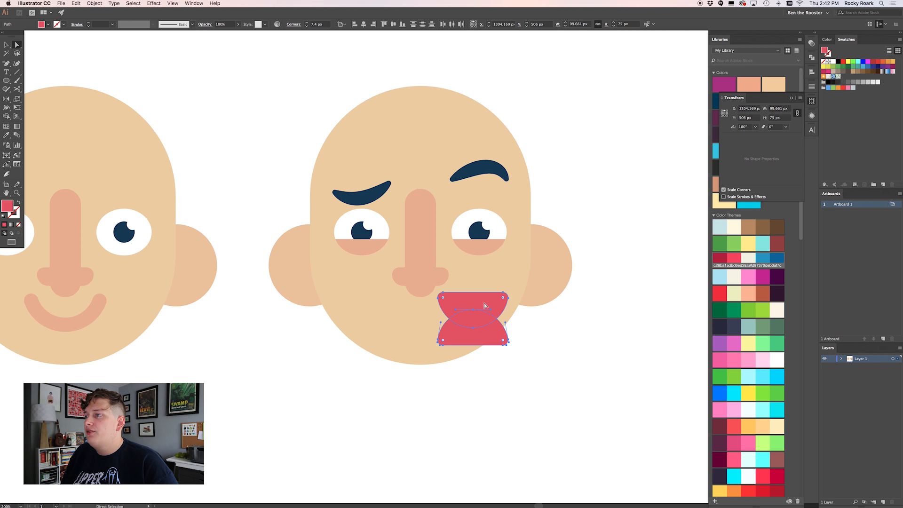
pyautogui.click(812, 57)
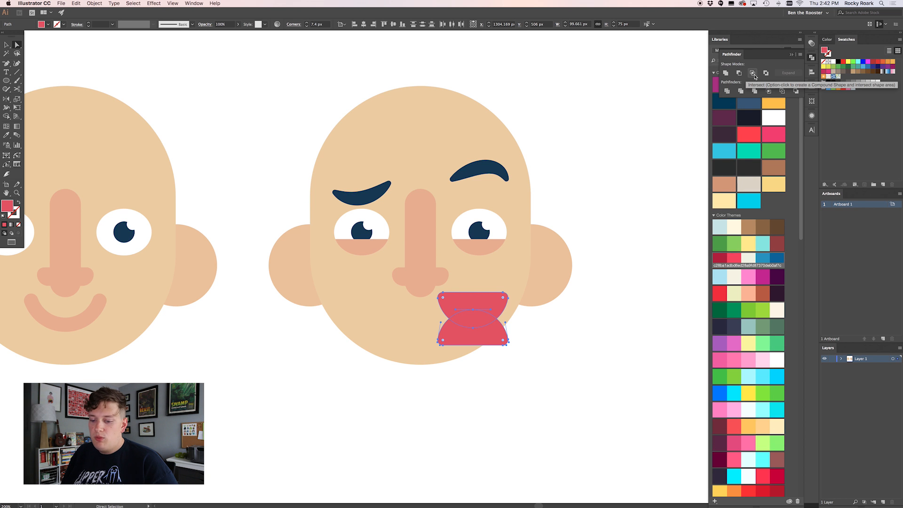
pyautogui.click(753, 73)
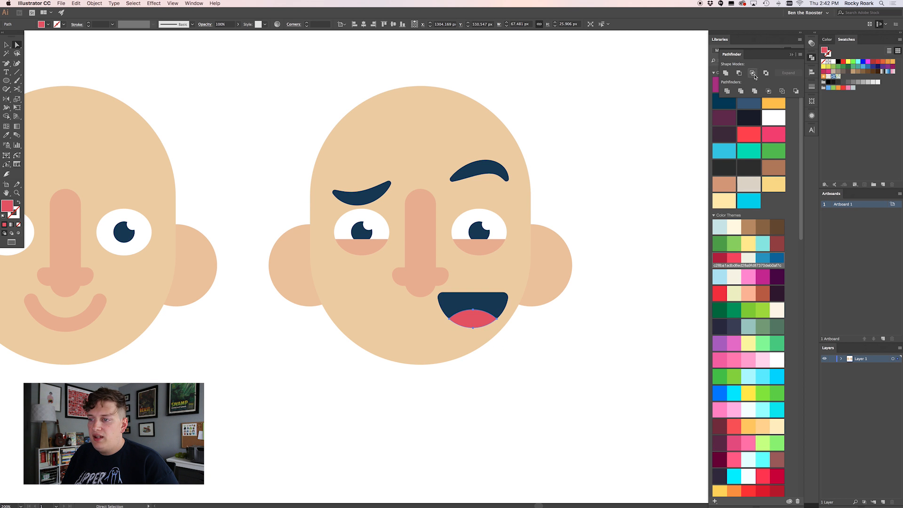
pyautogui.press('super+z')
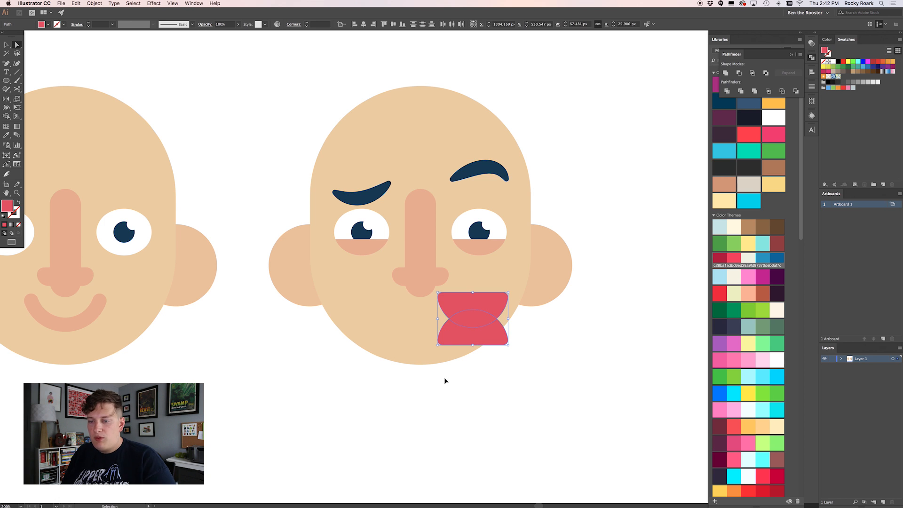
# - Remove the top mouth copy's fill, try intersecting it with the tongue shape, and undo both changes
pyautogui.click(504, 378)
pyautogui.click(489, 301)
pyautogui.press('/')
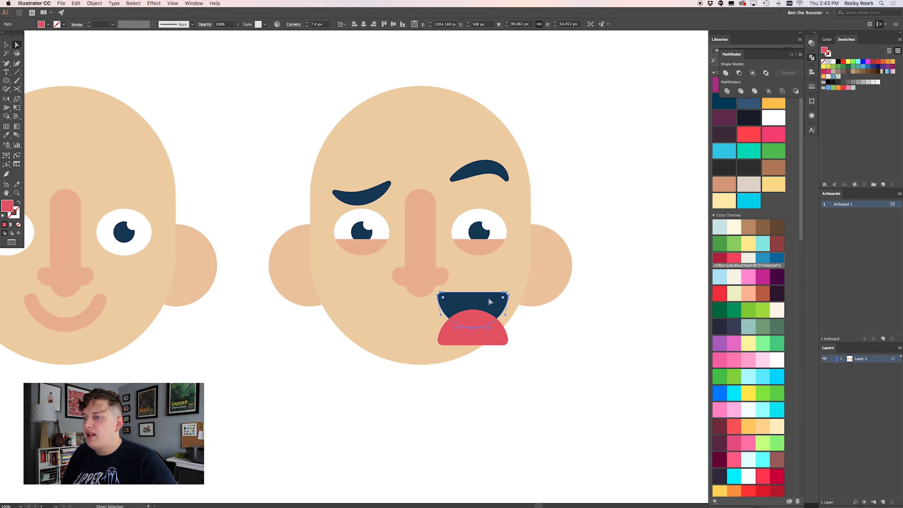
pyautogui.keyDown('shift'); pyautogui.click(498, 335); pyautogui.keyUp('shift')
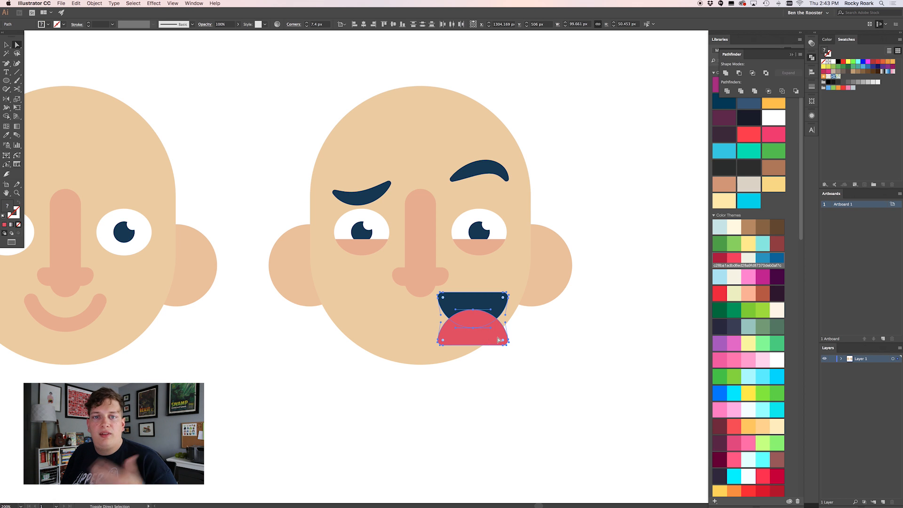
pyautogui.click(752, 73)
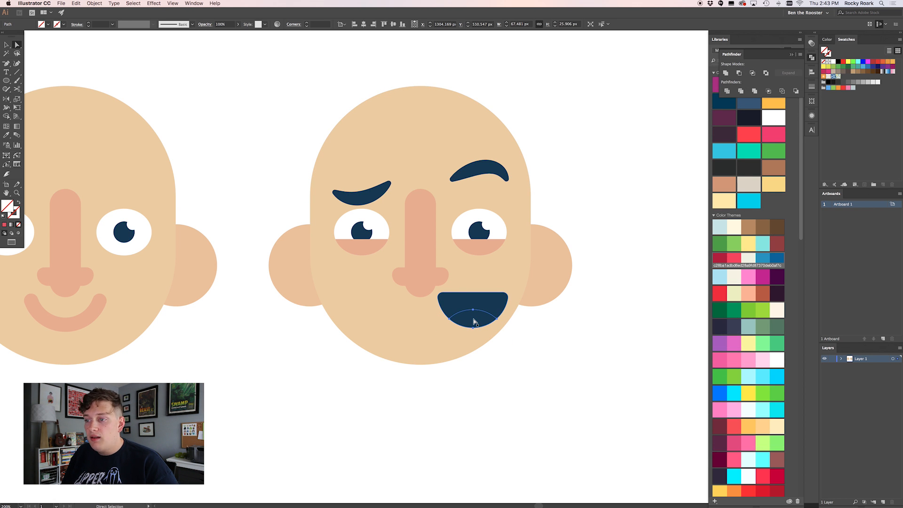
pyautogui.press('super+z')
pyautogui.press('super+z')
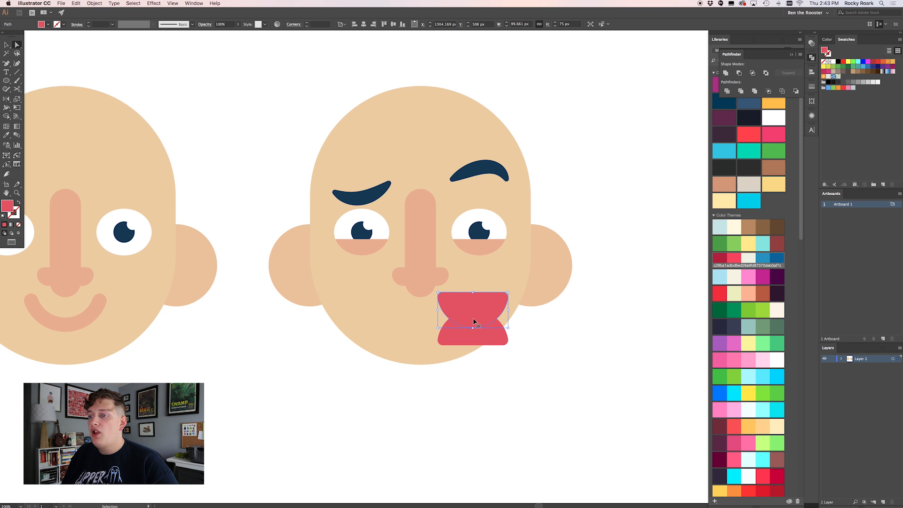
# - Recolour the lower half circle dark blue and intersect it with the red mouth copy, leaving a red tongue inside the mouth
pyautogui.click(491, 342)
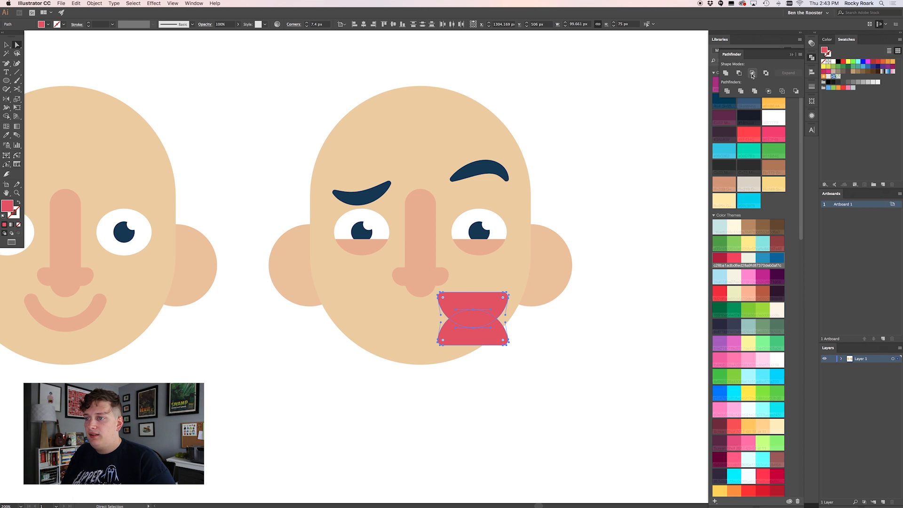
pyautogui.click(484, 332)
pyautogui.press('i')
pyautogui.click(480, 229)
pyautogui.press('a')
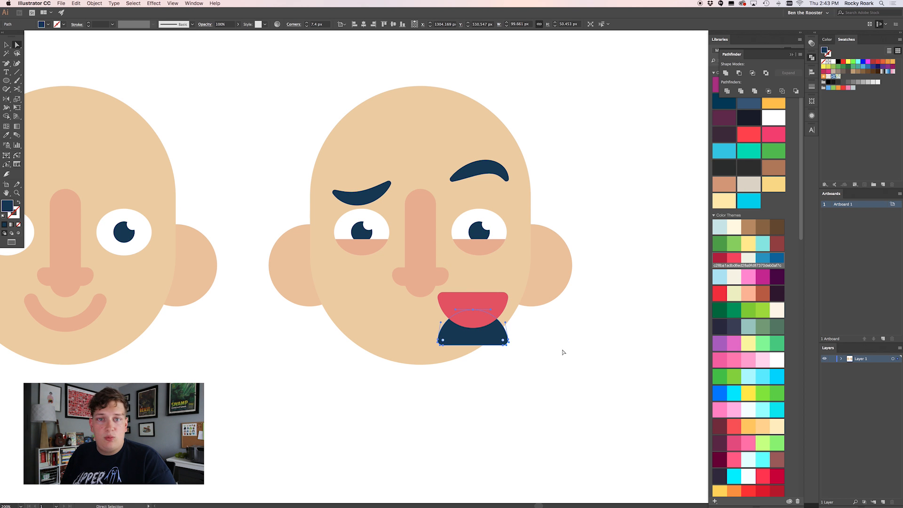
pyautogui.keyDown('shift'); pyautogui.click(498, 302); pyautogui.keyUp('shift')
pyautogui.click(753, 73)
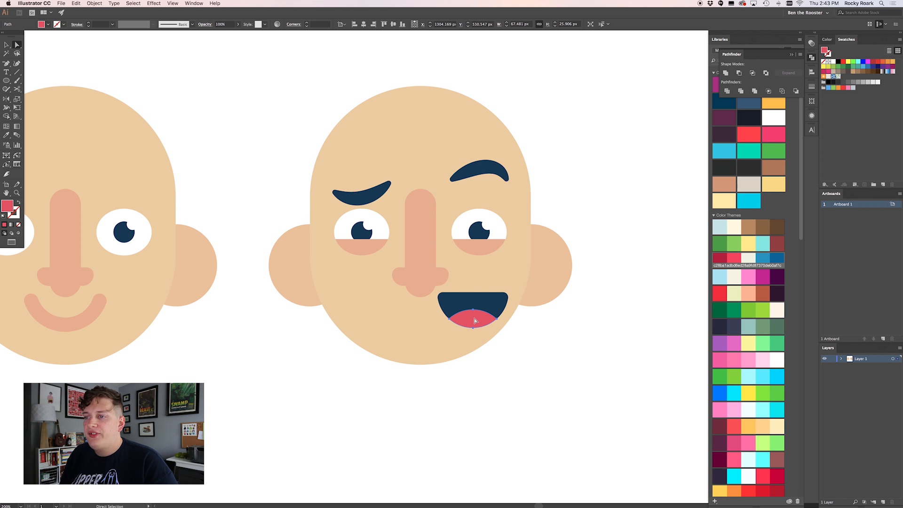
pyautogui.click(642, 356)
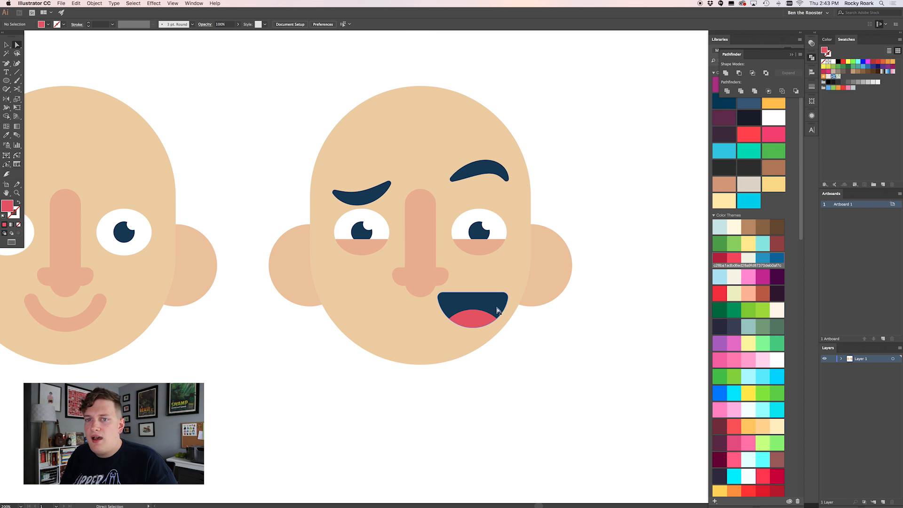
# - Draw a 90 by 20 px rectangle along the mouth's upper edge as teeth and fill it white
pyautogui.press('m')
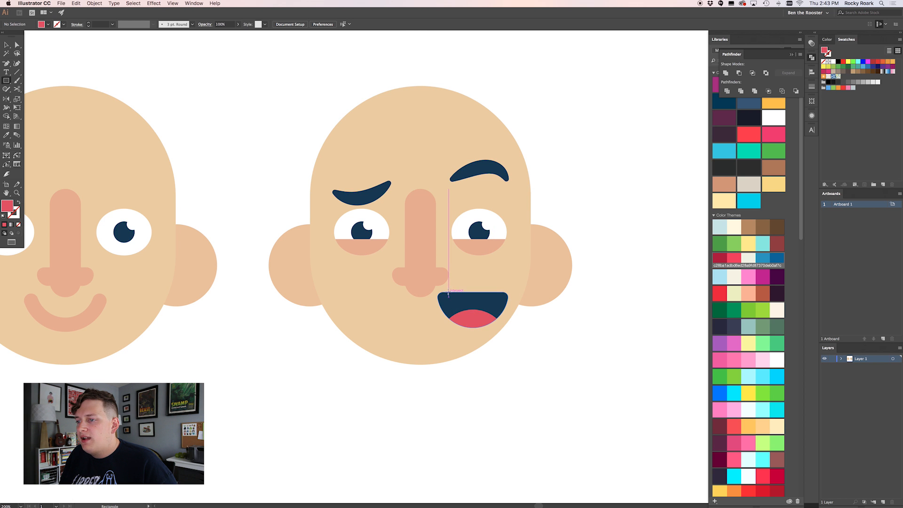
pyautogui.moveTo(449, 295); pyautogui.dragTo(514, 308)
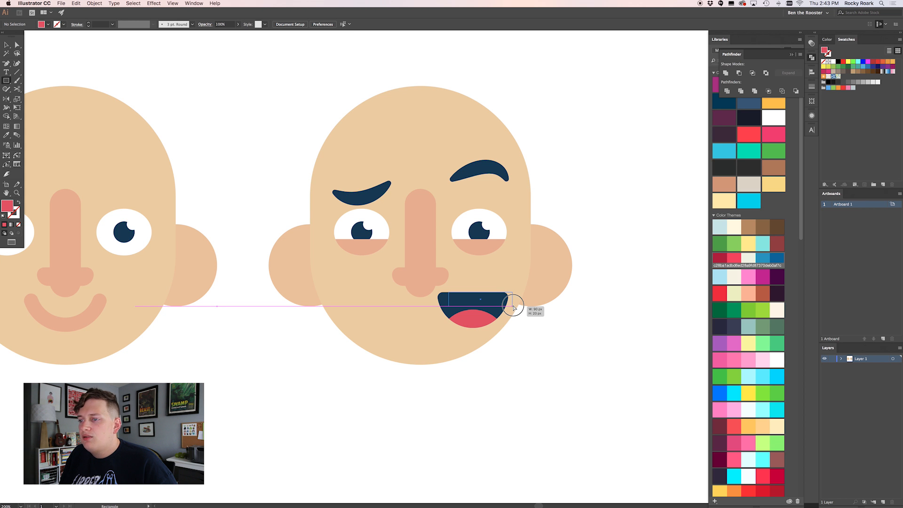
pyautogui.moveTo(514, 307); pyautogui.dragTo(514, 307)
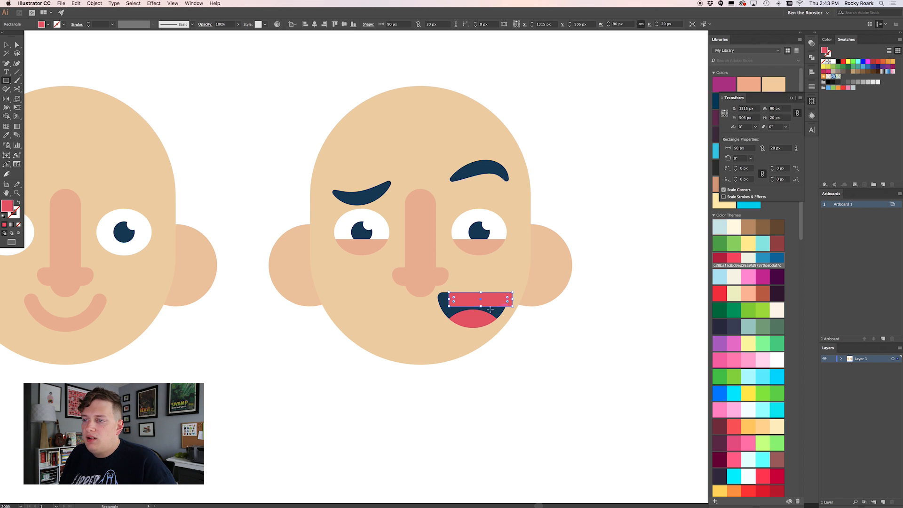
pyautogui.click(509, 337)
# - Round only the lower-left corner of the white teeth rectangle to 10 px
pyautogui.press('a')
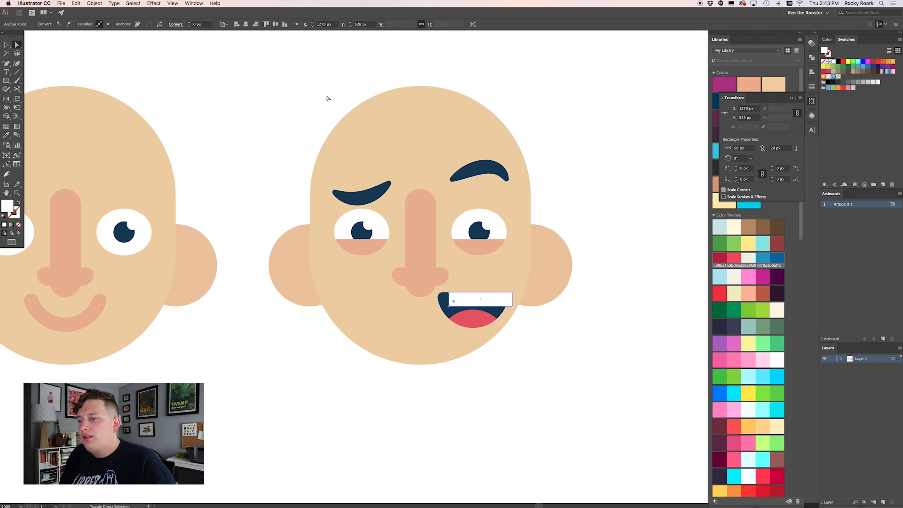
pyautogui.keyDown('shift'); pyautogui.click(189, 23); pyautogui.keyUp('shift')
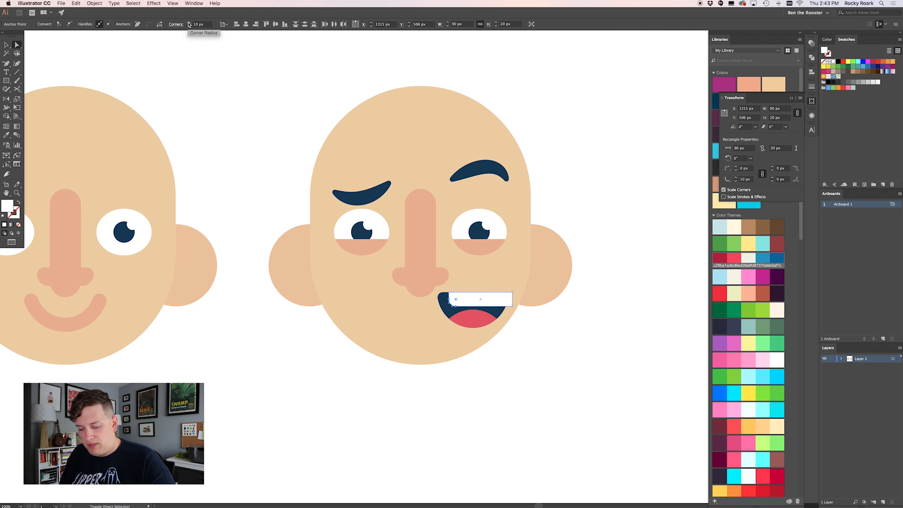
pyautogui.click(604, 376)
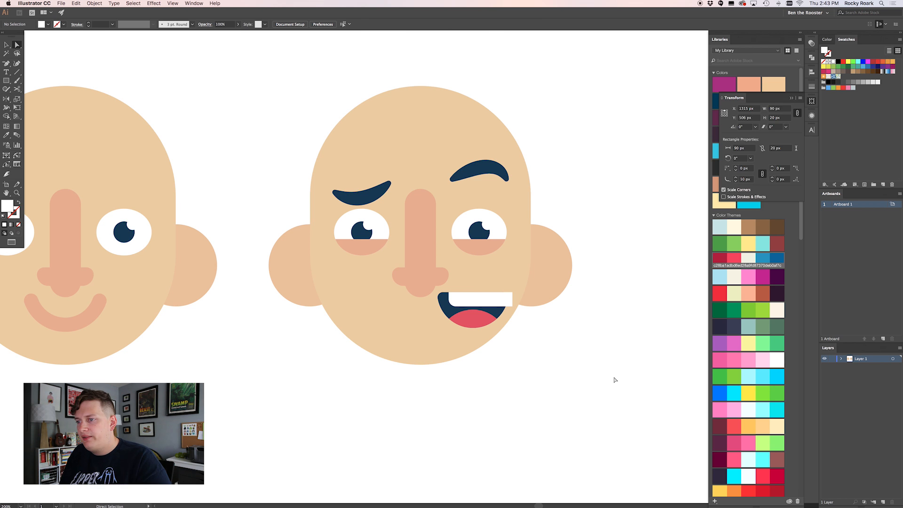
# - Try mirroring the teeth rectangle horizontally and shifting it 20 px toward the nose side of the mouth
pyautogui.click(474, 298)
pyautogui.press('o')
pyautogui.press('Return')
pyautogui.press('Return')
pyautogui.hotkey('shift', 'Left')
pyautogui.hotkey('shift', 'Left')
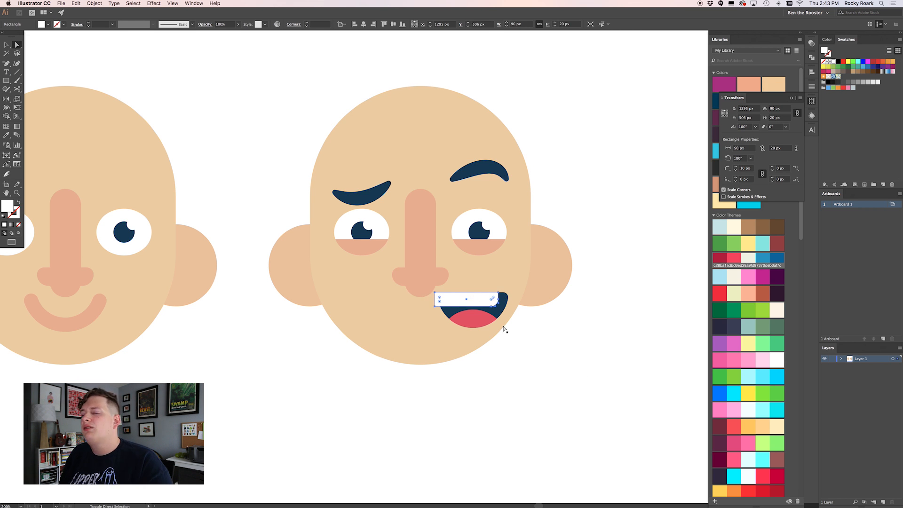
pyautogui.click(614, 404)
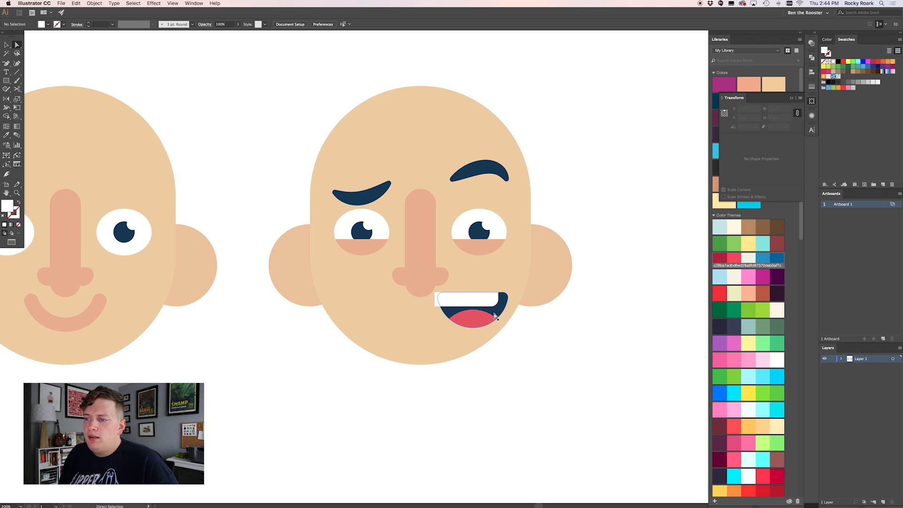
# - Undo the mirroring and sideways shift of the teeth rectangle
pyautogui.press('super+z')
pyautogui.press('super+z')
pyautogui.press('super+z')
pyautogui.press('super+z')
pyautogui.press('super+z')
pyautogui.press('super+z')
pyautogui.press('super+z')
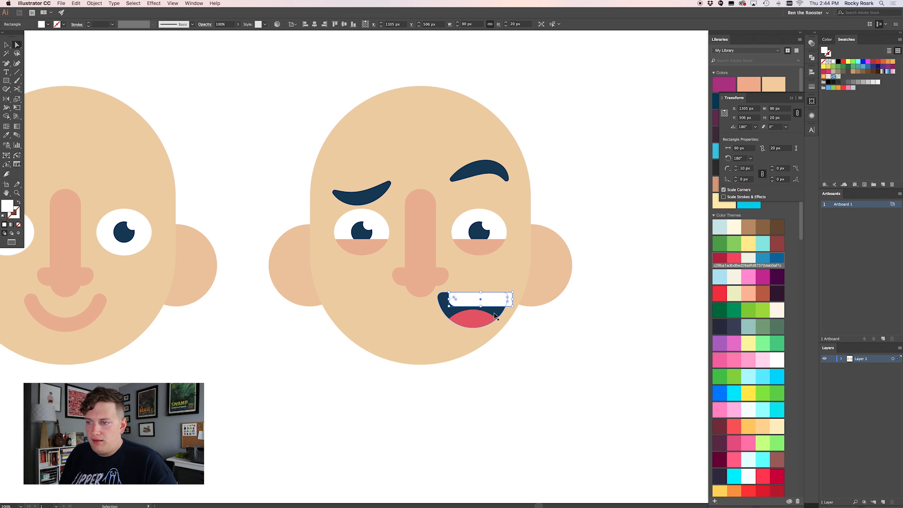
# - Paste a copy of the dark mouth shape in place in front of the teeth and fill it white
pyautogui.click(521, 351)
pyautogui.click(448, 311)
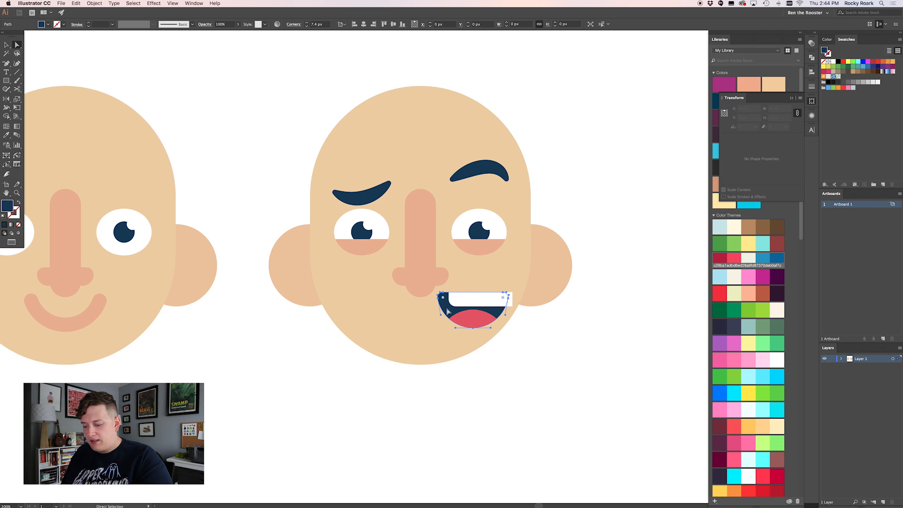
pyautogui.press('super+c')
pyautogui.click(462, 304)
pyautogui.press('super+f')
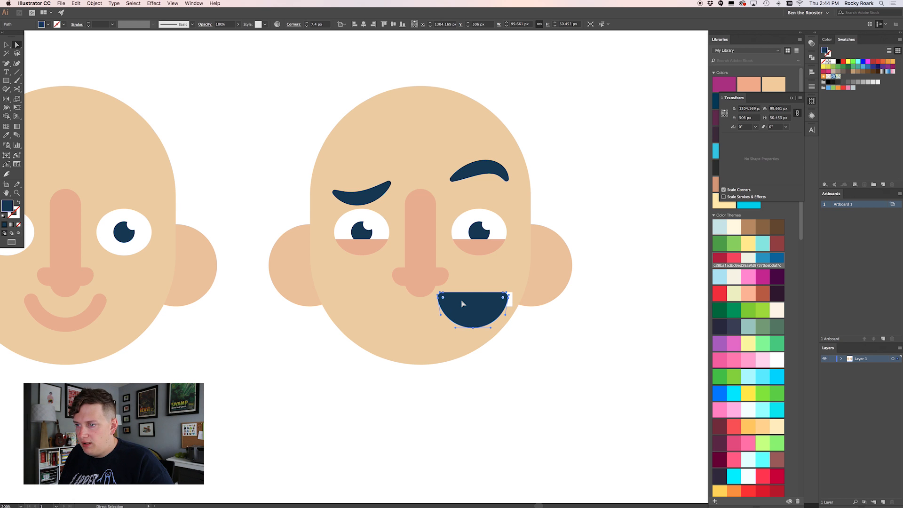
pyautogui.press('o')
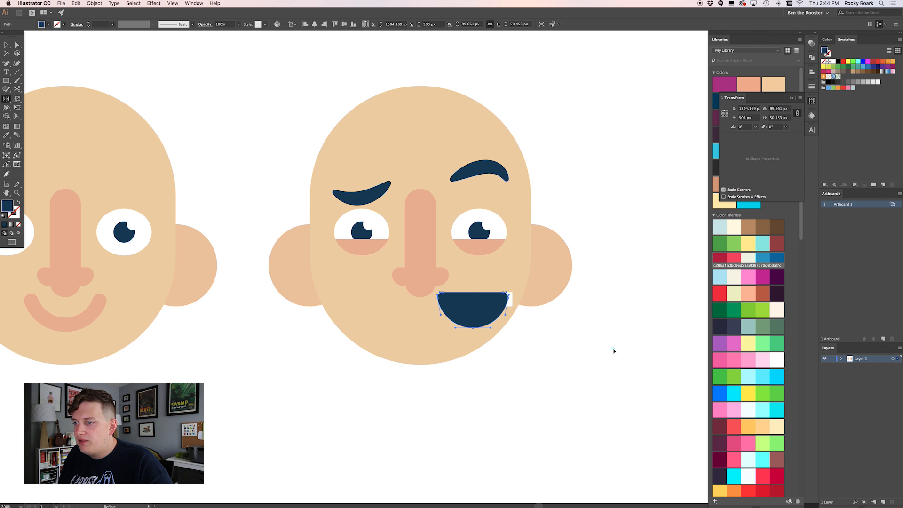
pyautogui.press('i')
pyautogui.click(582, 349)
pyautogui.press('a')
# - Intersect the white mouth copy with the teeth rectangle to trim the teeth to the mouth's outline
pyautogui.keyDown('shift'); pyautogui.click(513, 306); pyautogui.keyUp('shift')
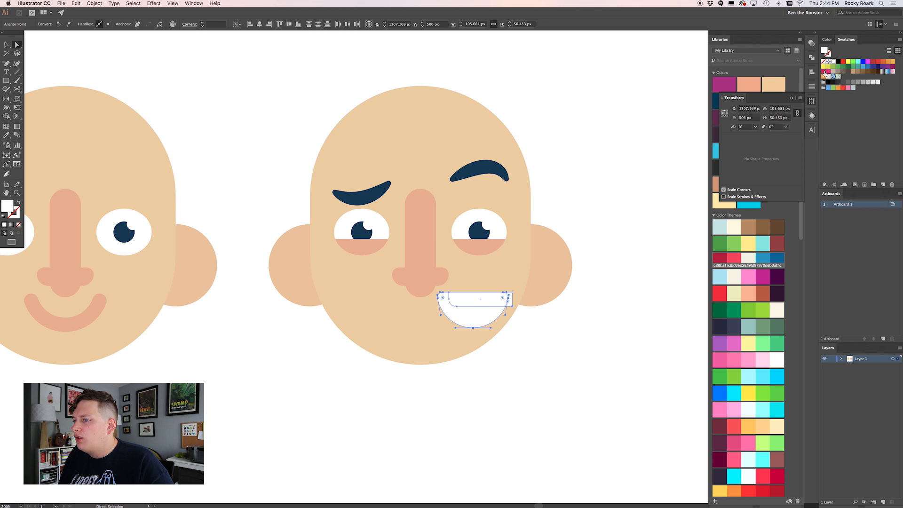
pyautogui.click(811, 58)
pyautogui.click(753, 74)
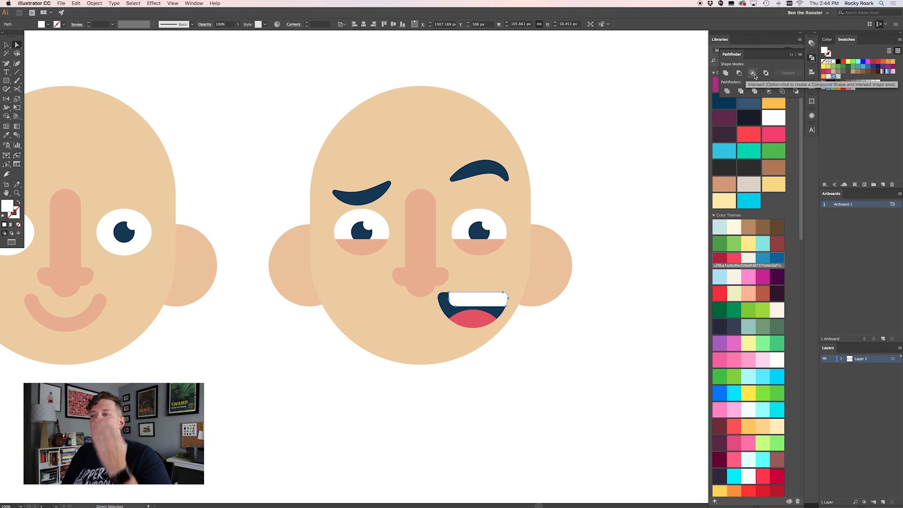
pyautogui.click(588, 312)
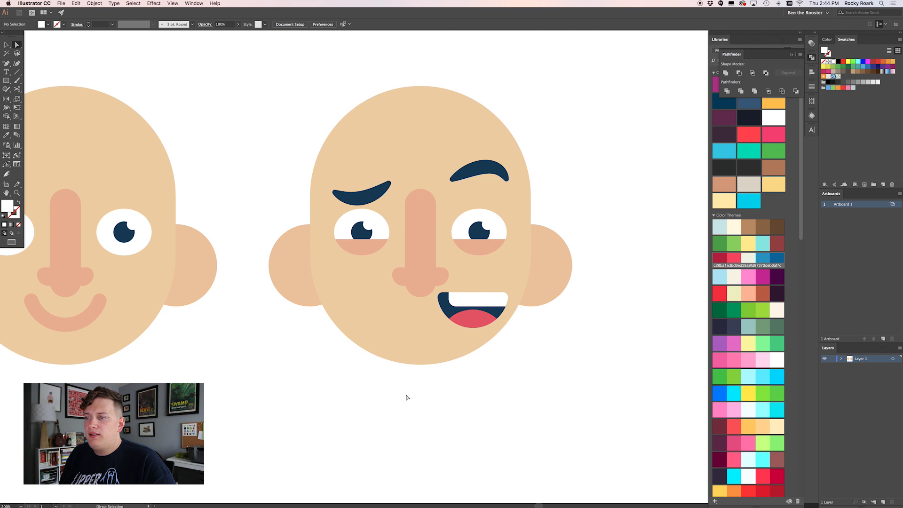
pyautogui.hscroll(-5, 290, 252)
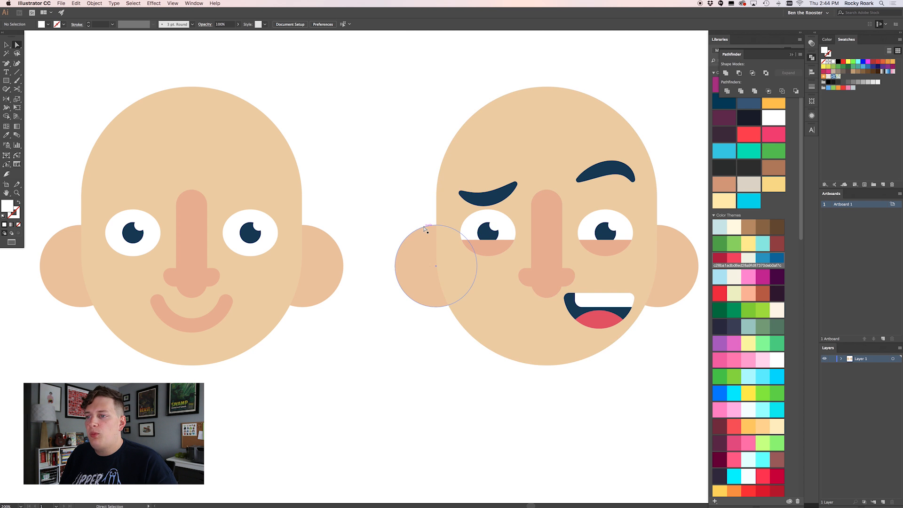
# - Pick up the original face's smile appearance, no fill with a 20 pt stroke, as the current drawing style
pyautogui.hscroll(3, 427, 233)
pyautogui.hscroll(6, 425, 229)
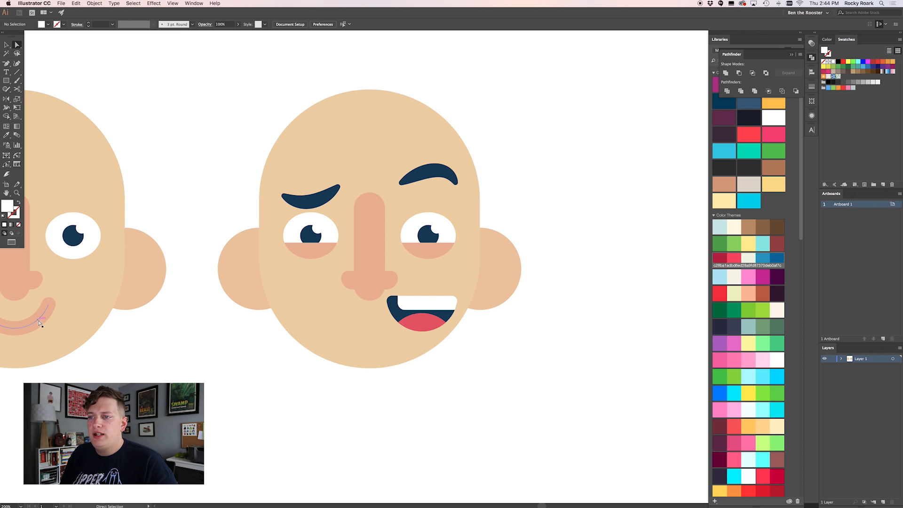
pyautogui.click(11, 321)
pyautogui.click(169, 343)
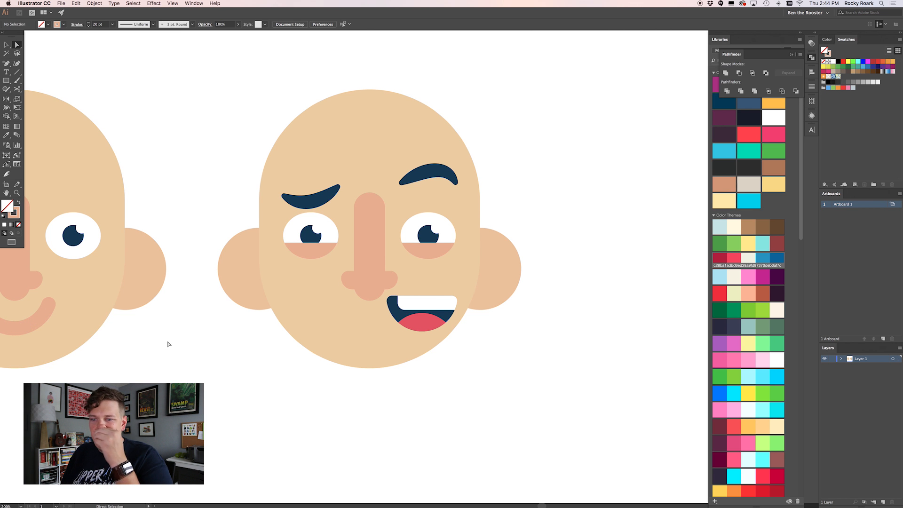
pyautogui.scroll(1, 168, 342)
pyautogui.press('super+equal')
pyautogui.hscroll(-2, 169, 343)
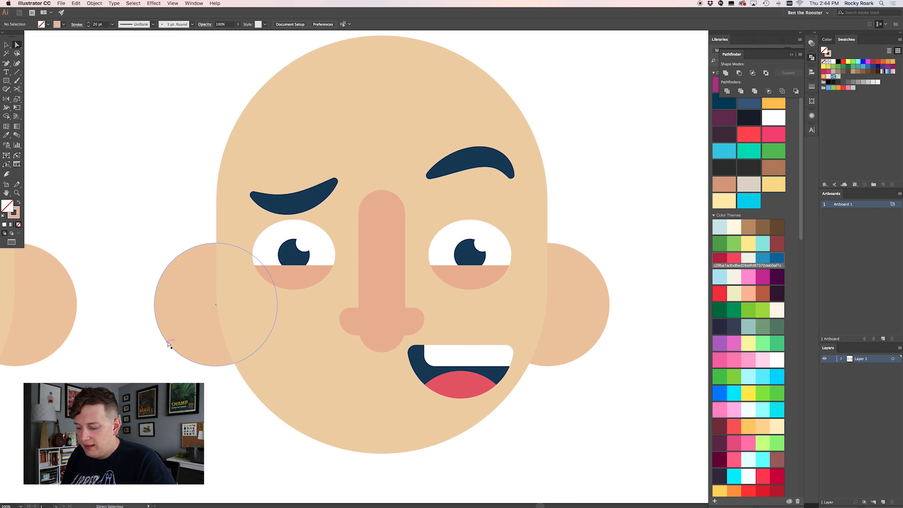
pyautogui.scroll(1, 168, 142)
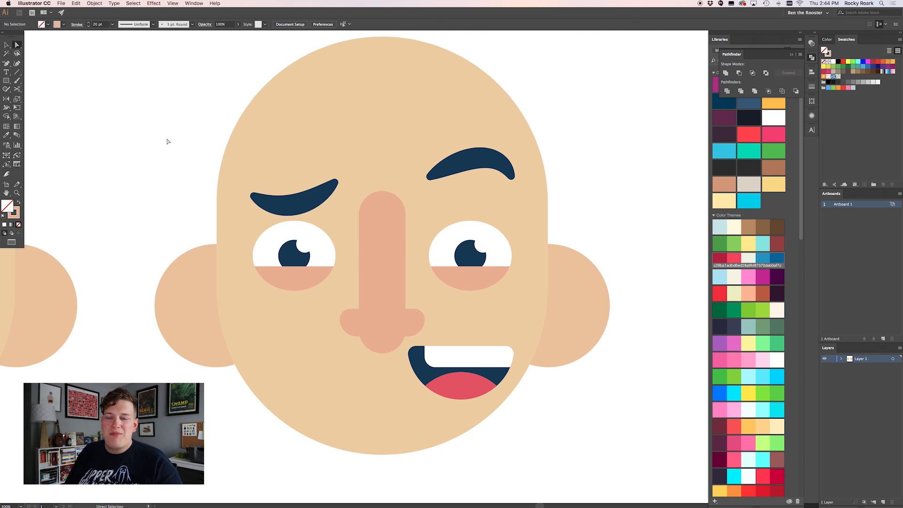
# - Draw a diagonal line about 47 px wide and 47 px high, centred on the skeptical head's left ear circle
pyautogui.press('\\')
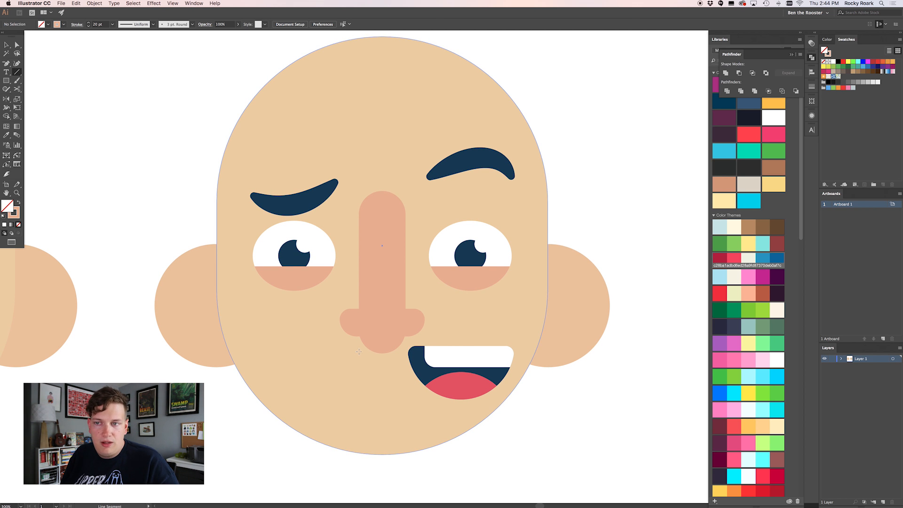
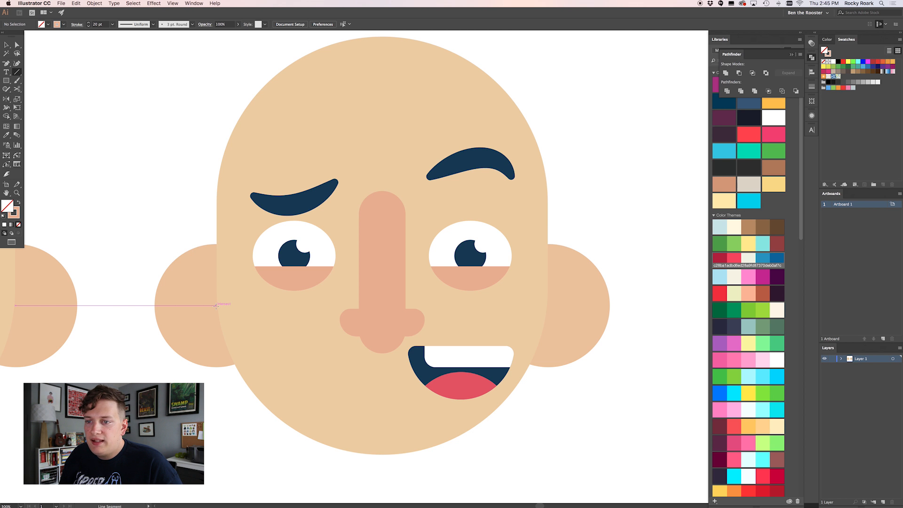
pyautogui.moveTo(216, 306)
pyautogui.mouseDown()
pyautogui.moveTo(248, 335)
pyautogui.moveTo(269, 338)
pyautogui.moveTo(251, 330)
pyautogui.mouseUp()
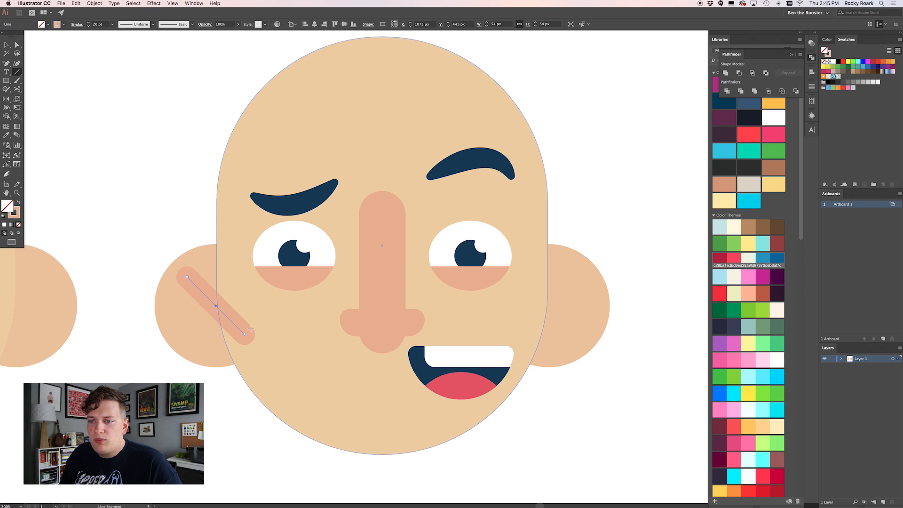
pyautogui.press('super+z')
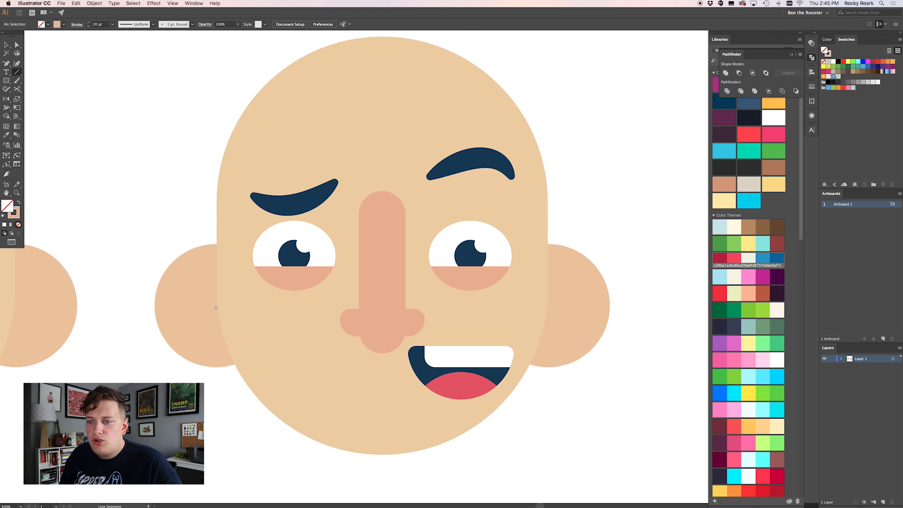
pyautogui.moveTo(190, 280); pyautogui.dragTo(247, 323)
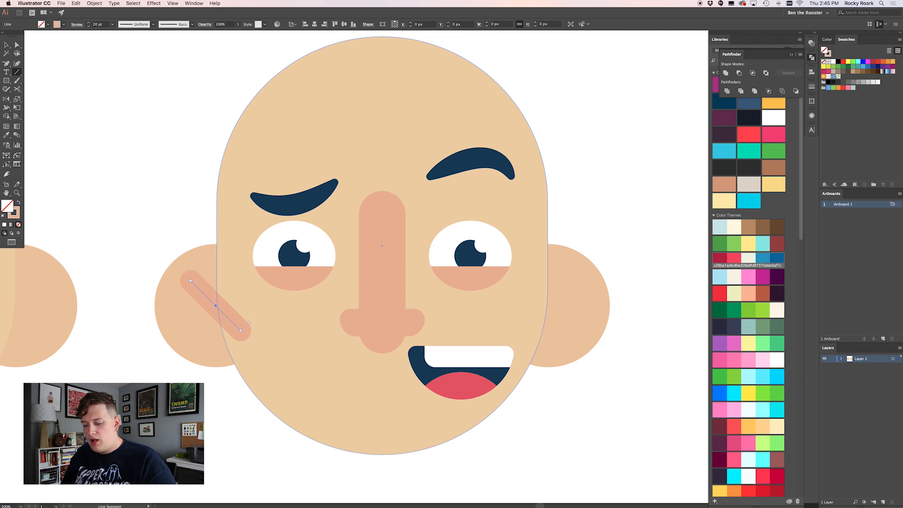
pyautogui.press('v')
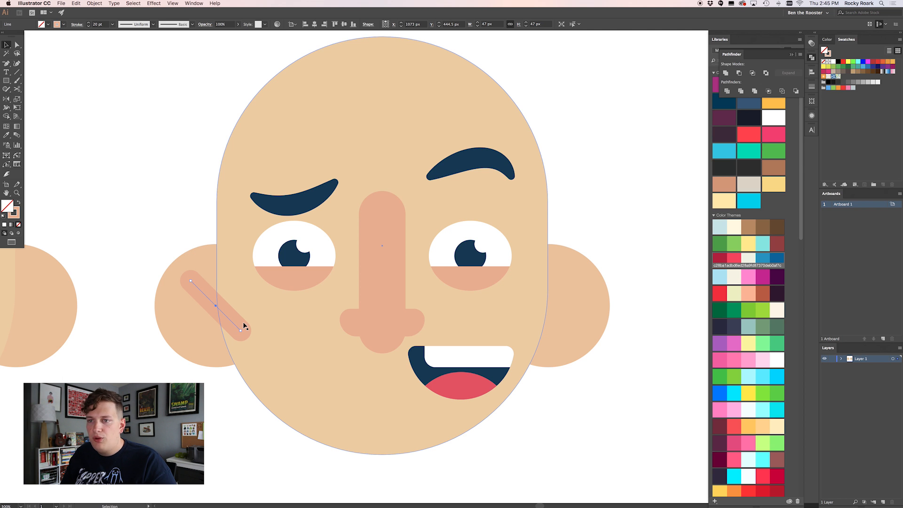
pyautogui.press('a')
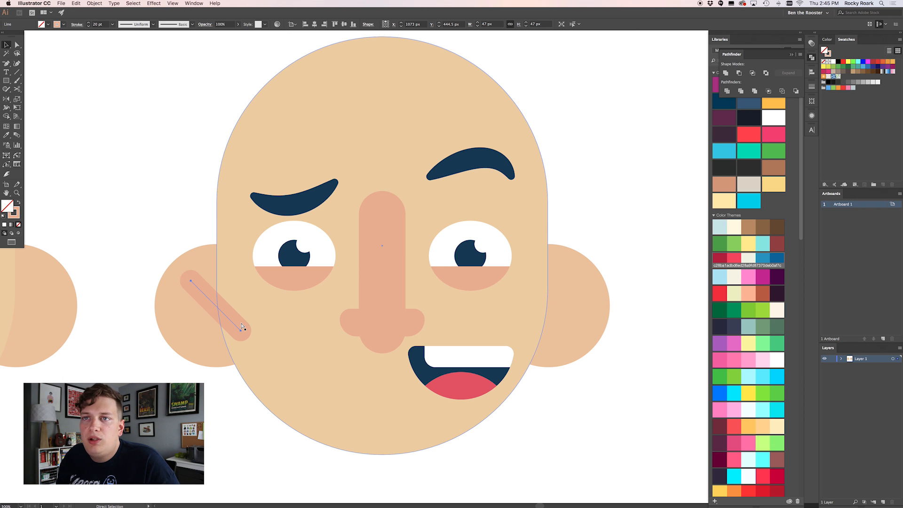
# - Create a copy of the diagonal line reflected across the vertical axis to form an X over the left ear
pyautogui.press('v')
pyautogui.click(95, 3)
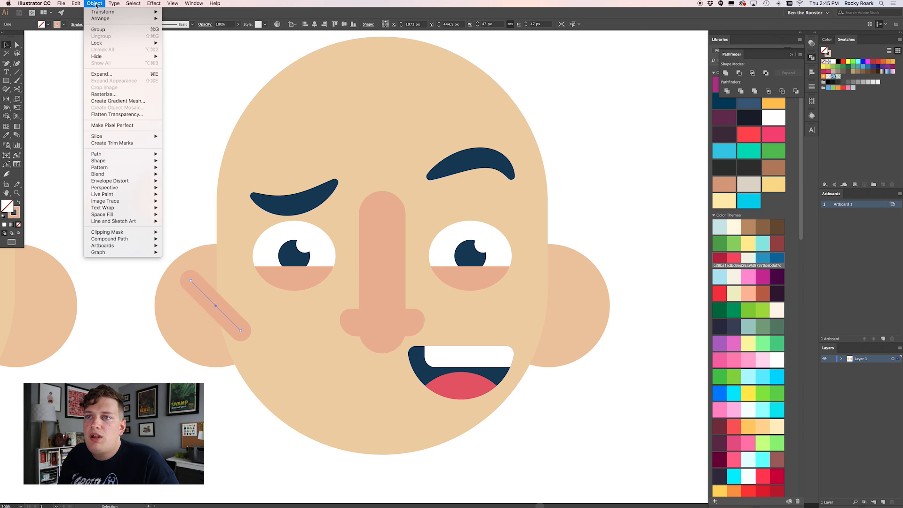
pyautogui.moveTo(100, 12)
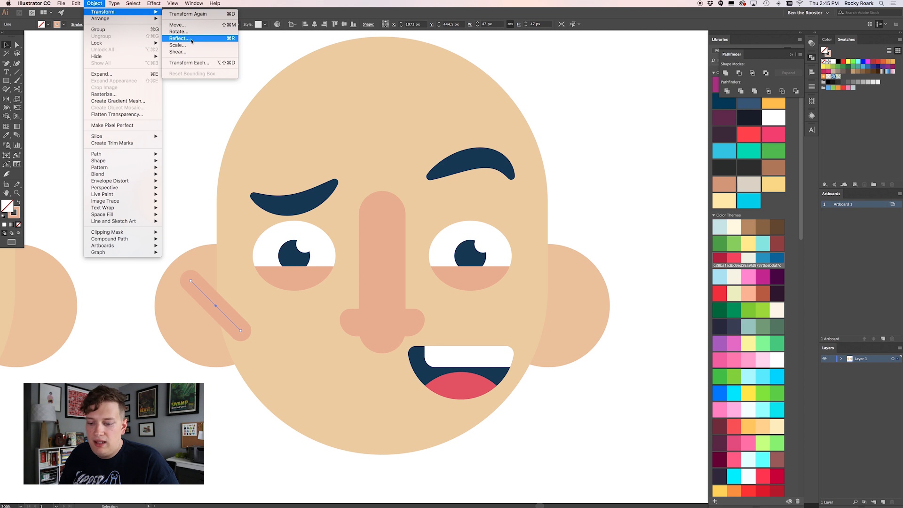
pyautogui.click(268, 7)
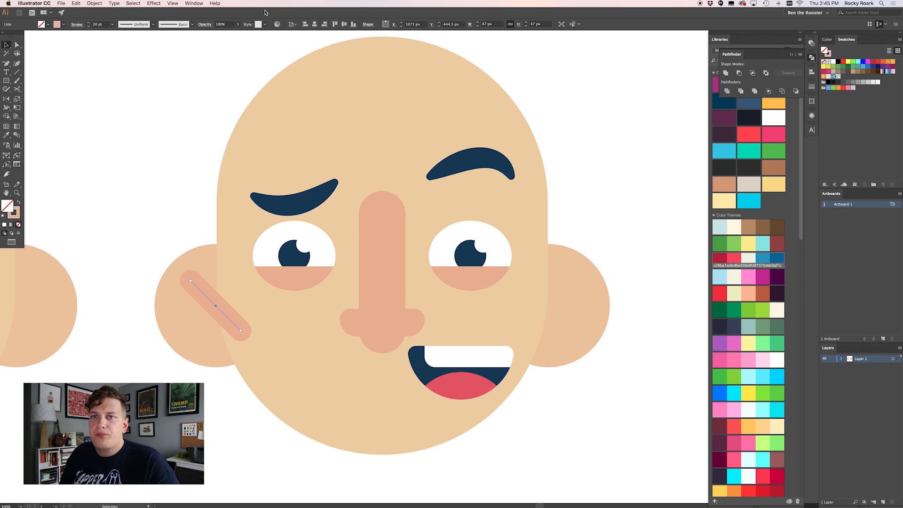
pyautogui.moveTo(52, 40); pyautogui.dragTo(121, 84)
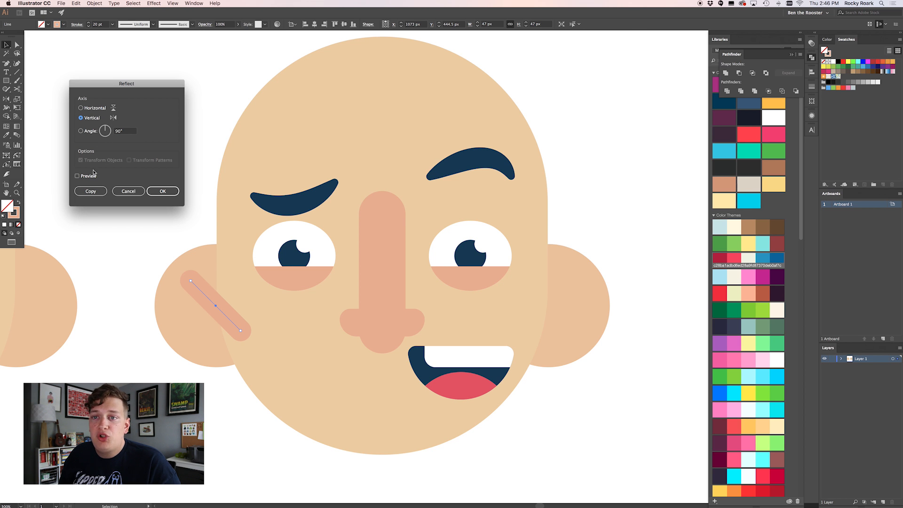
pyautogui.click(77, 177)
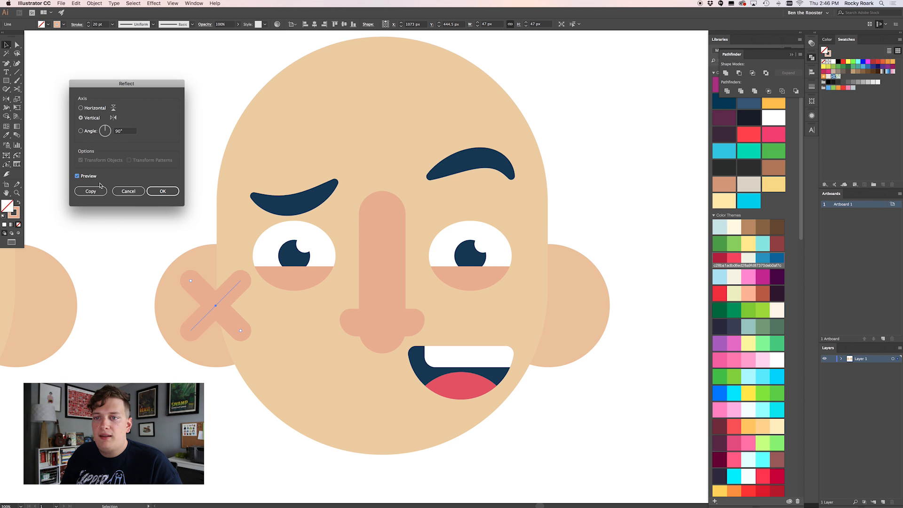
pyautogui.click(159, 192)
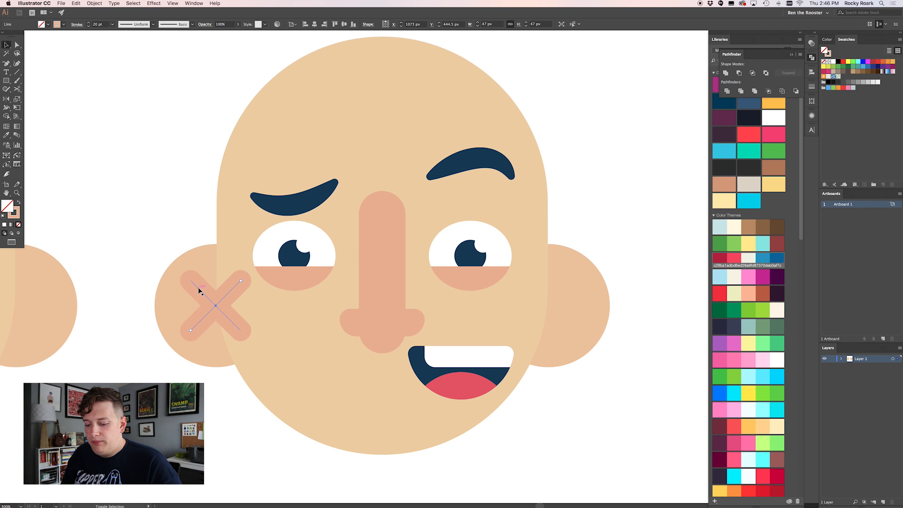
# - Cut both crossed lines and paste them in place directly in front of the left ear circle, behind the head
pyautogui.press('a')
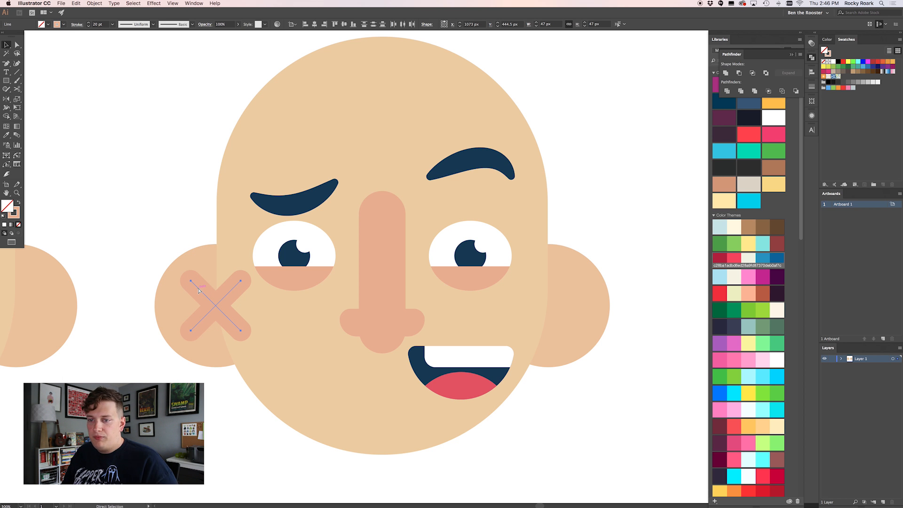
pyautogui.press('Delete')
pyautogui.press('v')
pyautogui.click(197, 290)
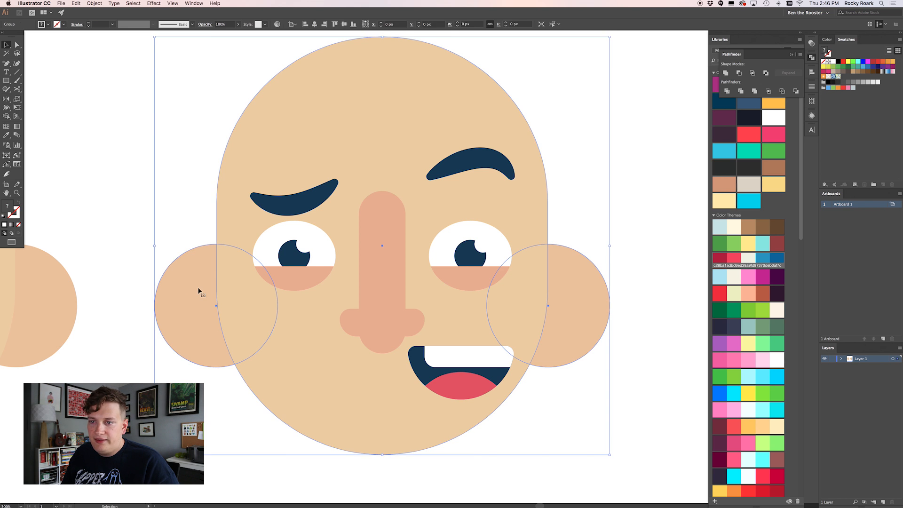
pyautogui.click(172, 253)
pyautogui.keyDown('super'); pyautogui.click(188, 294); pyautogui.keyUp('super')
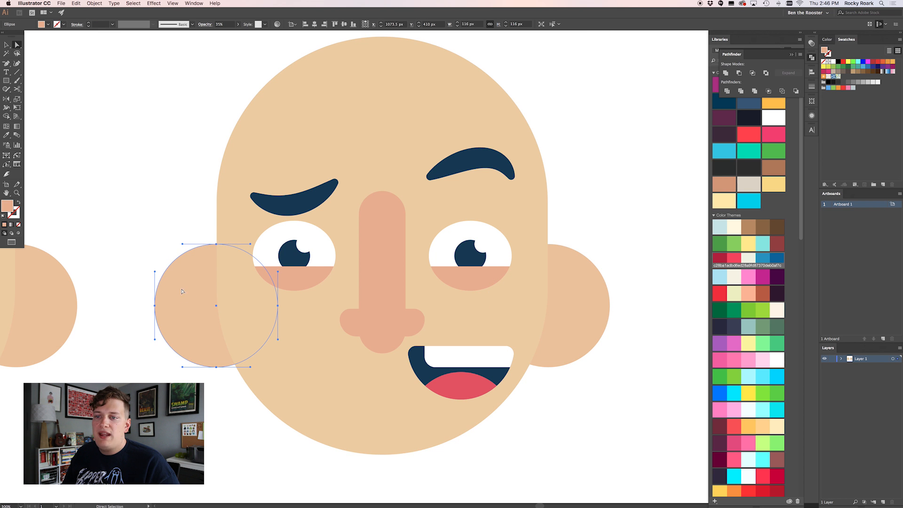
pyautogui.press('super+f')
pyautogui.click(151, 212)
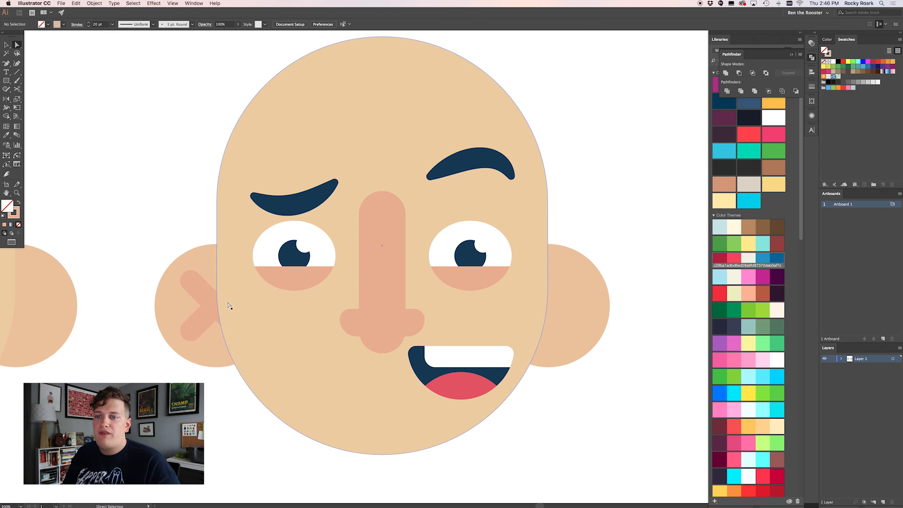
# - Paste a copy of the crossed lines directly in front of the right ear circle and nudge it right to centre on that ear
pyautogui.press('d')
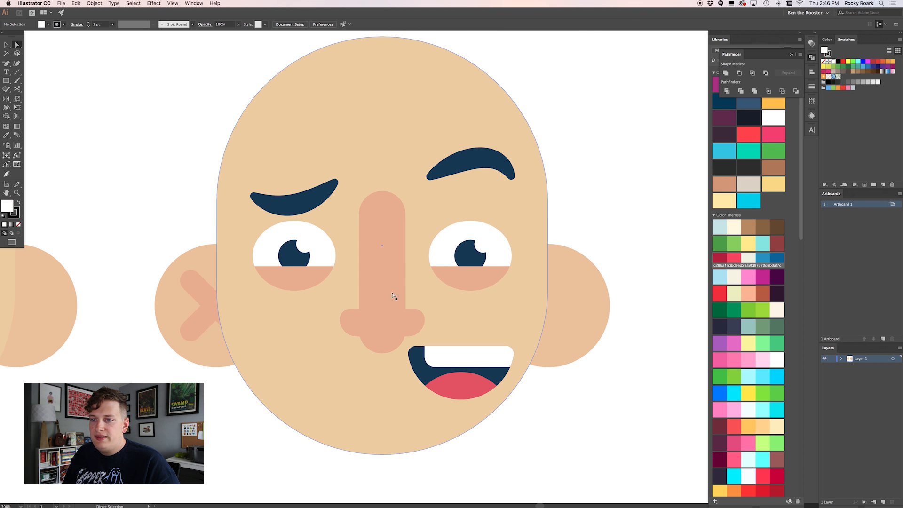
pyautogui.click(572, 304)
pyautogui.press('super+f')
pyautogui.press('Right')
pyautogui.press('Right')
pyautogui.press('Right')
pyautogui.press('Right')
pyautogui.press('Right')
pyautogui.press('Right')
pyautogui.press('Right')
pyautogui.press('Right')
pyautogui.hotkey('shift', 'Right')
pyautogui.hotkey('shift', 'Right')
pyautogui.hotkey('shift', 'Right')
pyautogui.hotkey('shift', 'Right')
pyautogui.hotkey('shift', 'Right')
pyautogui.hotkey('shift', 'Right')
pyautogui.hotkey('shift', 'Right')
pyautogui.hotkey('shift', 'Right')
pyautogui.hotkey('shift', 'Right')
pyautogui.hotkey('shift', 'Right')
pyautogui.hotkey('shift', 'Right')
pyautogui.hotkey('shift', 'Right')
pyautogui.hotkey('shift', 'Right')
pyautogui.hotkey('shift', 'Right')
pyautogui.hotkey('shift', 'Right')
pyautogui.hotkey('shift', 'Right')
pyautogui.hotkey('shift', 'Right')
pyautogui.hotkey('shift', 'Right')
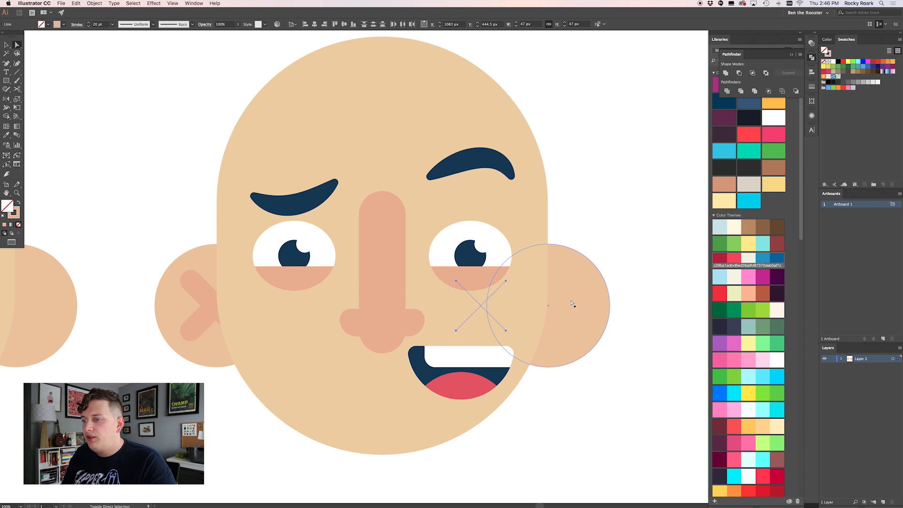
pyautogui.hotkey('shift', 'Right')
pyautogui.hotkey('shift', 'Right')
pyautogui.hotkey('shift', 'Right')
pyautogui.hotkey('shift', 'Right')
pyautogui.hotkey('shift', 'Right')
pyautogui.hotkey('shift', 'Right')
pyautogui.hotkey('shift', 'Right')
pyautogui.hotkey('shift', 'Left')
pyautogui.press('Right')
pyautogui.press('Right')
pyautogui.press('Right')
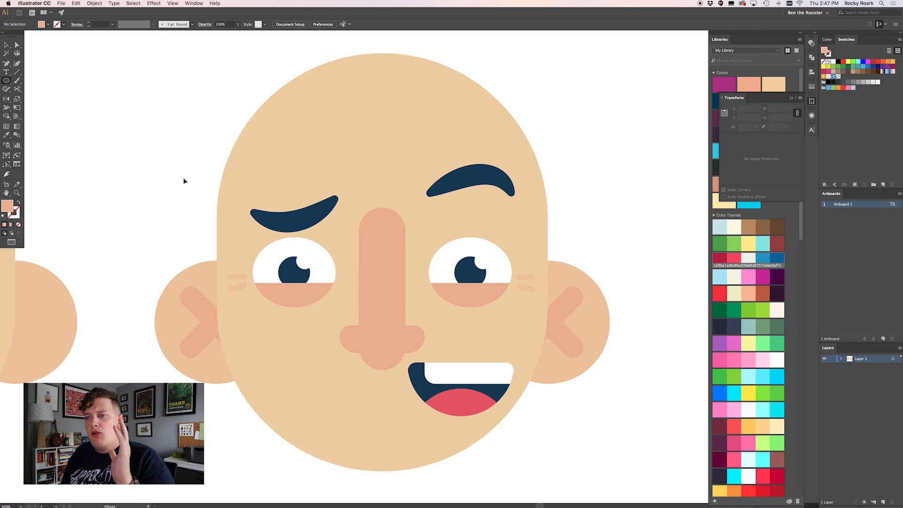
# - Draw an ellipse about 306 by 204 px in the pupil's dark navy, centred horizontally below the nose over the lower face
pyautogui.press('v')
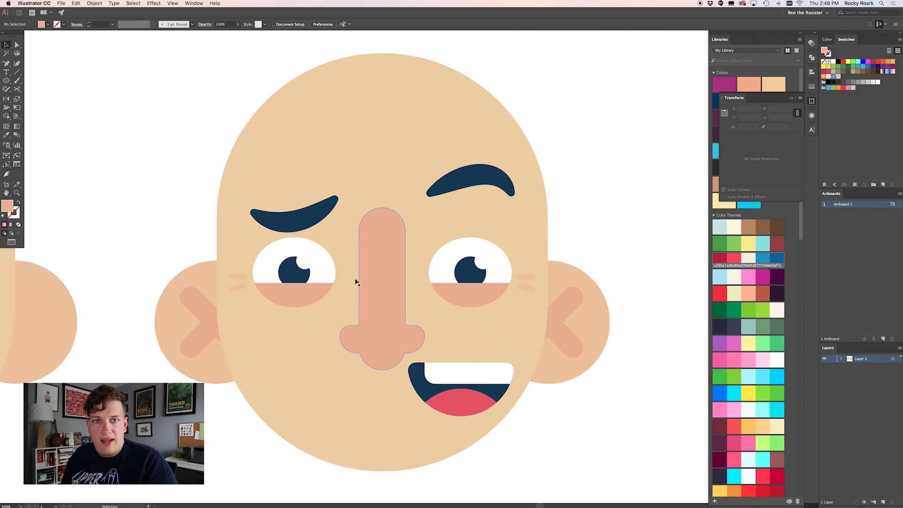
pyautogui.scroll(-2, 329, 273)
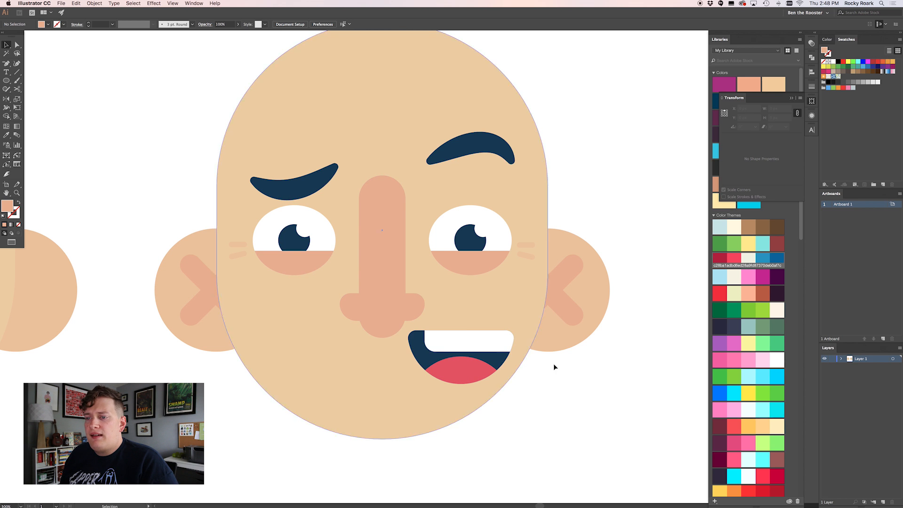
pyautogui.press('a')
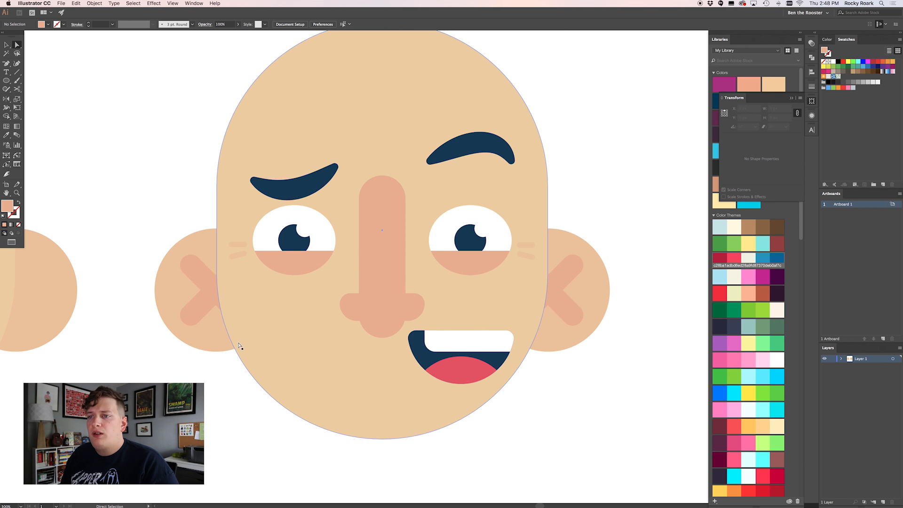
pyautogui.click(295, 243)
pyautogui.click(172, 146)
pyautogui.press('l')
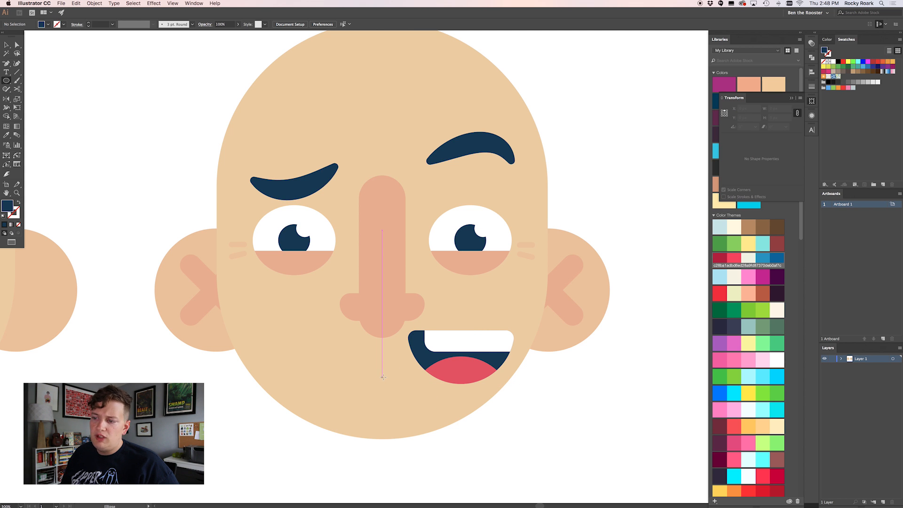
pyautogui.moveTo(382, 375); pyautogui.dragTo(546, 483)
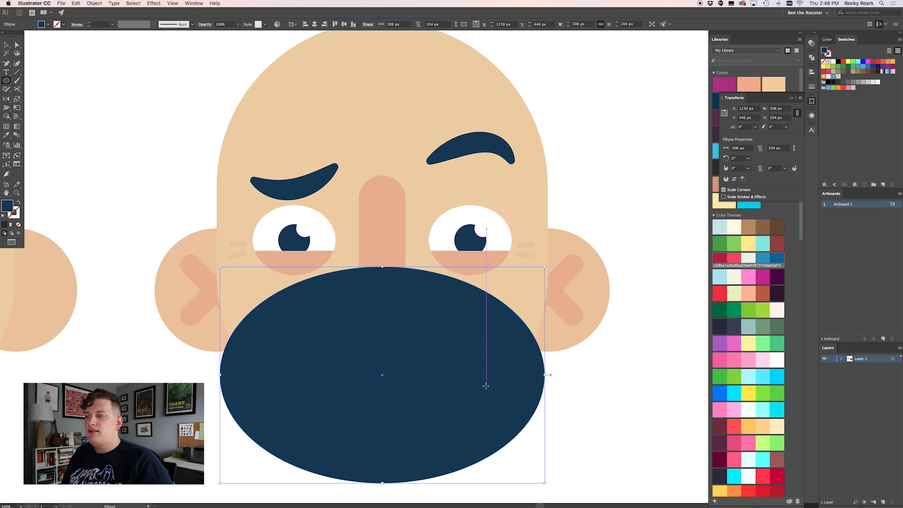
# - Restack the navy ellipse directly in front of the head shape, behind the nose and mouth
pyautogui.press('super+z')
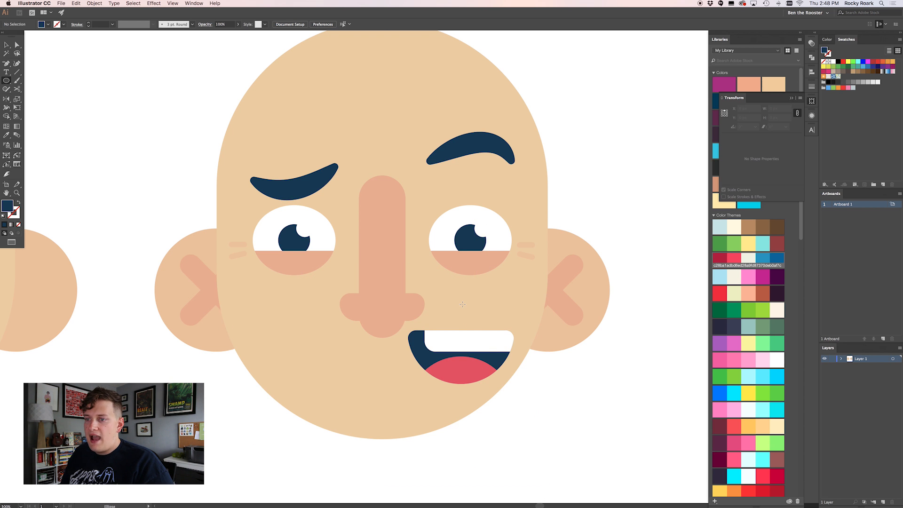
pyautogui.press('a')
pyautogui.click(462, 306)
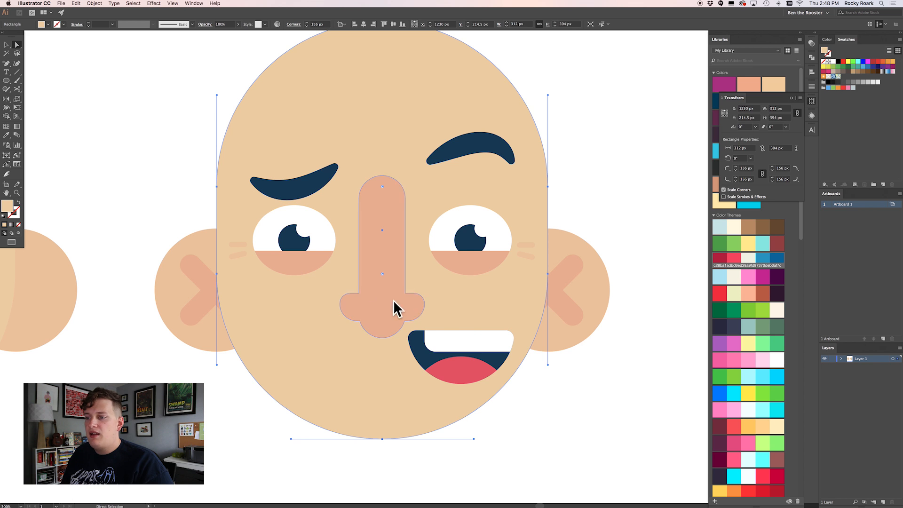
pyautogui.press('shift+super+z')
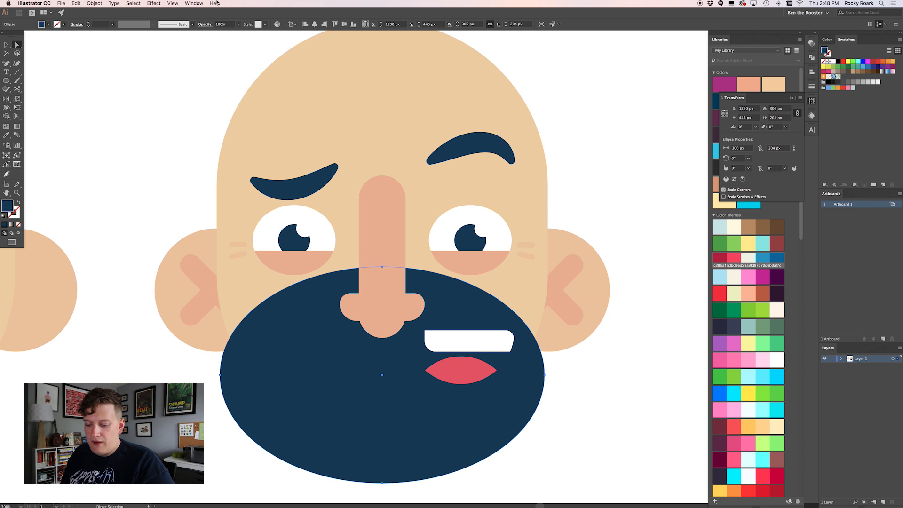
# - Set the ellipse's opacity to 35% and move it down 30 px
pyautogui.click(221, 24)
pyautogui.write('35')
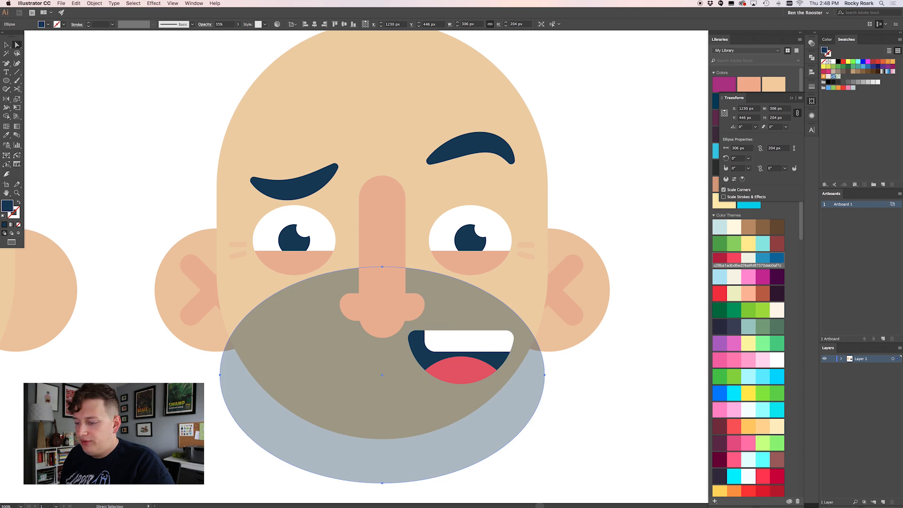
pyautogui.press('Return')
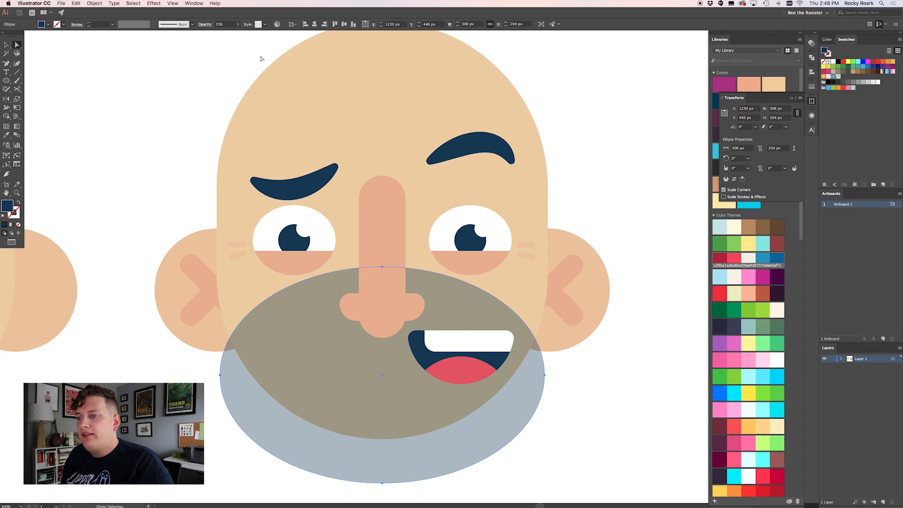
pyautogui.hotkey('shift', 'Down')
pyautogui.hotkey('shift', 'Down')
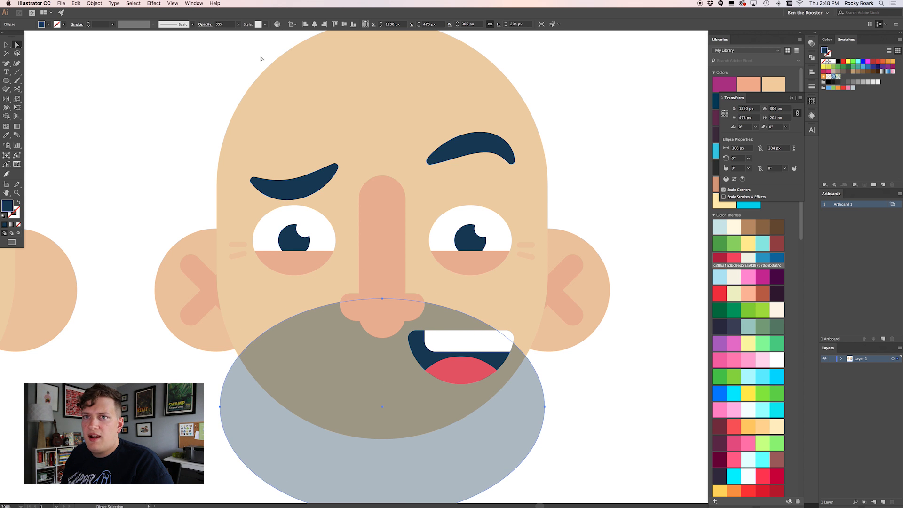
# - Rotate the navy beard ellipse about 11° counterclockwise and nudge it 10 px to the right
pyautogui.press('v')
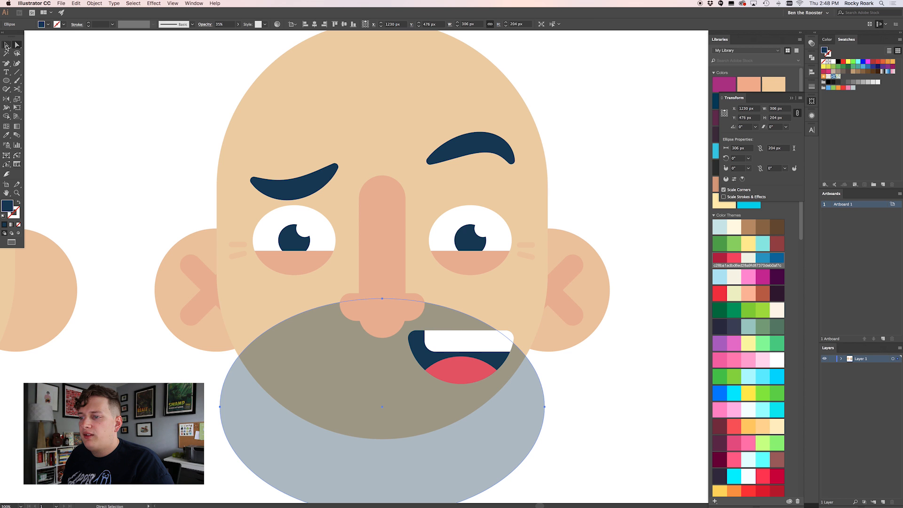
pyautogui.moveTo(548, 297); pyautogui.dragTo(528, 266)
pyautogui.press('Right')
pyautogui.press('Right')
pyautogui.press('Right')
pyautogui.press('Right')
pyautogui.press('Right')
pyautogui.press('Right')
pyautogui.press('Right')
pyautogui.press('Right')
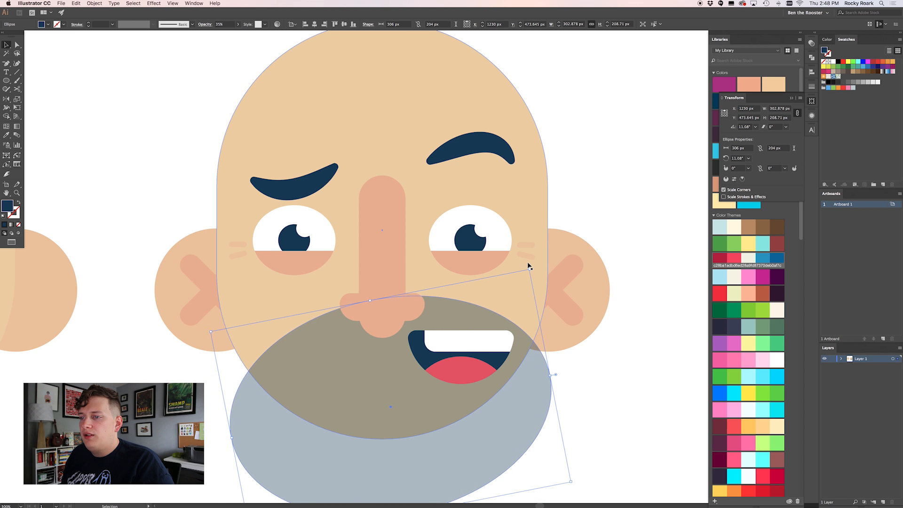
pyautogui.press('Up')
pyautogui.press('Up')
pyautogui.press('Up')
pyautogui.press('Down')
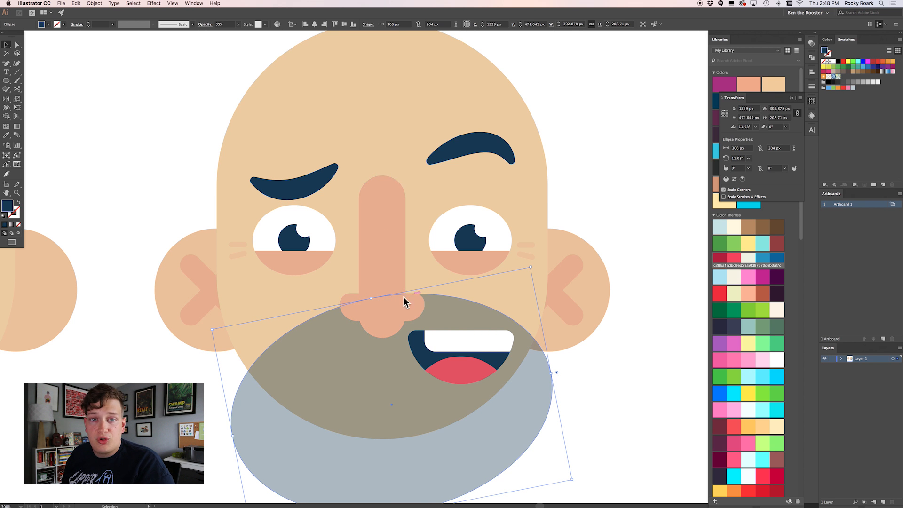
pyautogui.press('Right')
pyautogui.press('Down')
pyautogui.press('Down')
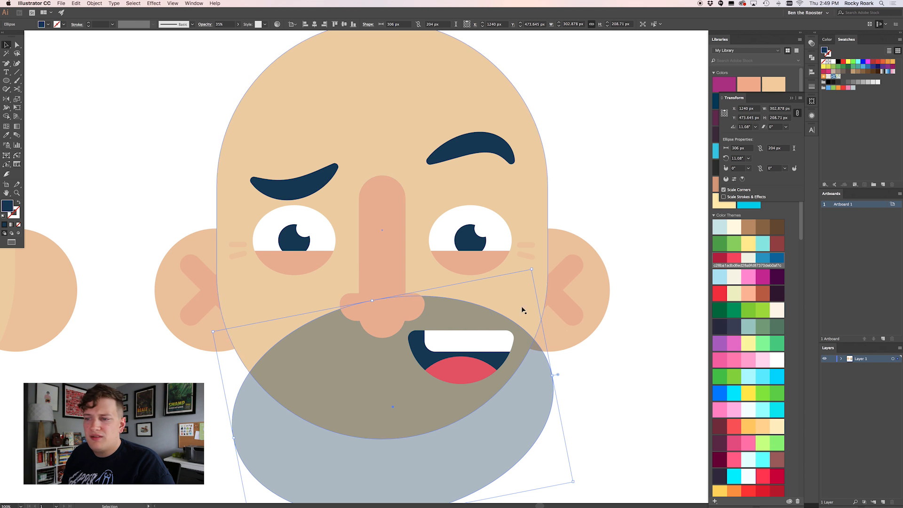
# - Set the beard ellipse's opacity to 20%
pyautogui.click(603, 342)
pyautogui.click(372, 359)
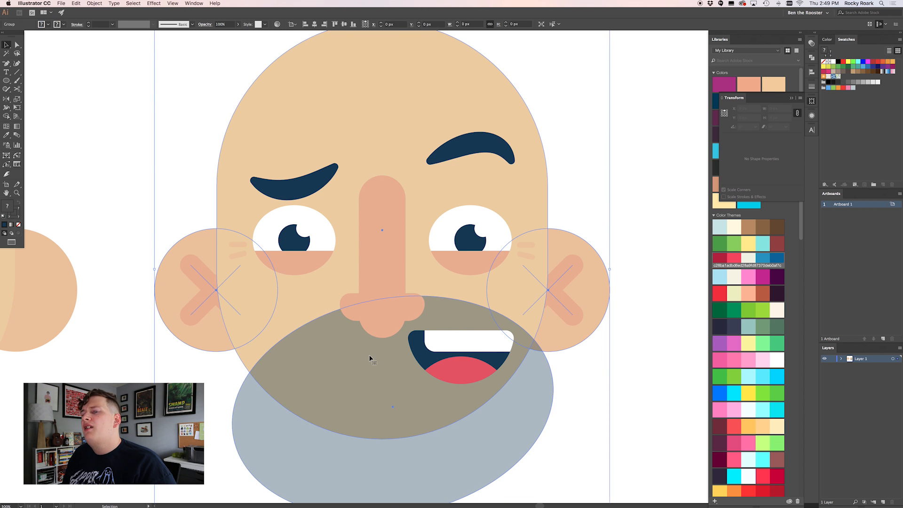
pyautogui.click(596, 373)
pyautogui.click(343, 384)
pyautogui.click(573, 411)
pyautogui.press('a')
pyautogui.click(535, 417)
pyautogui.click(227, 24)
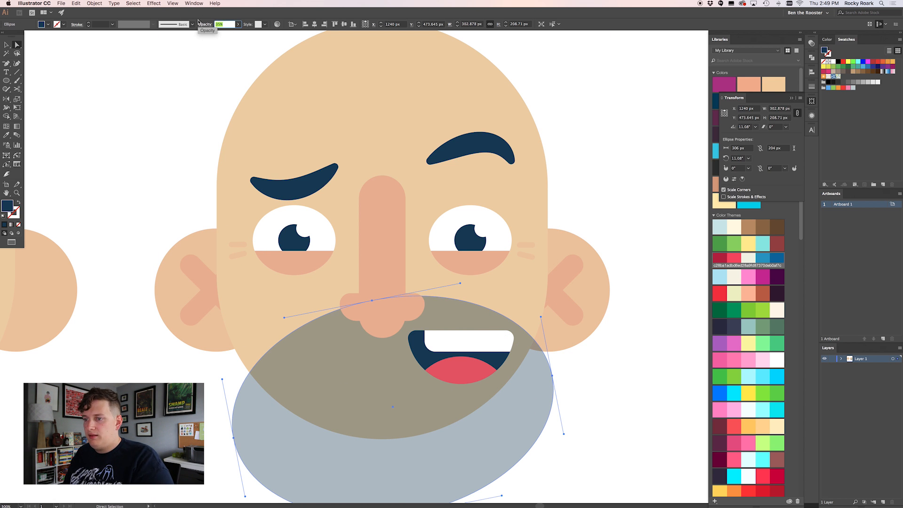
pyautogui.write('20')
pyautogui.click(549, 157)
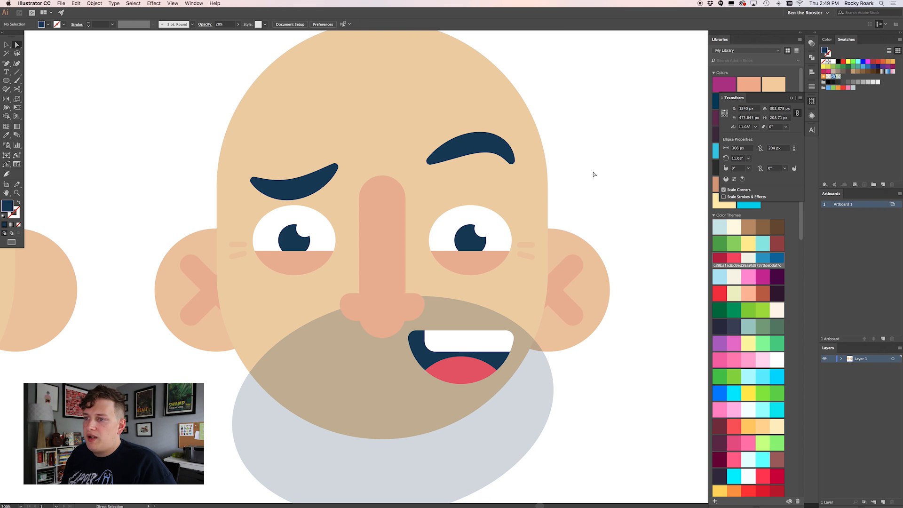
# - Paste a copy of the head shape in front of the beard ellipse and give it the ellipse's navy 20% opacity appearance
pyautogui.click(412, 87)
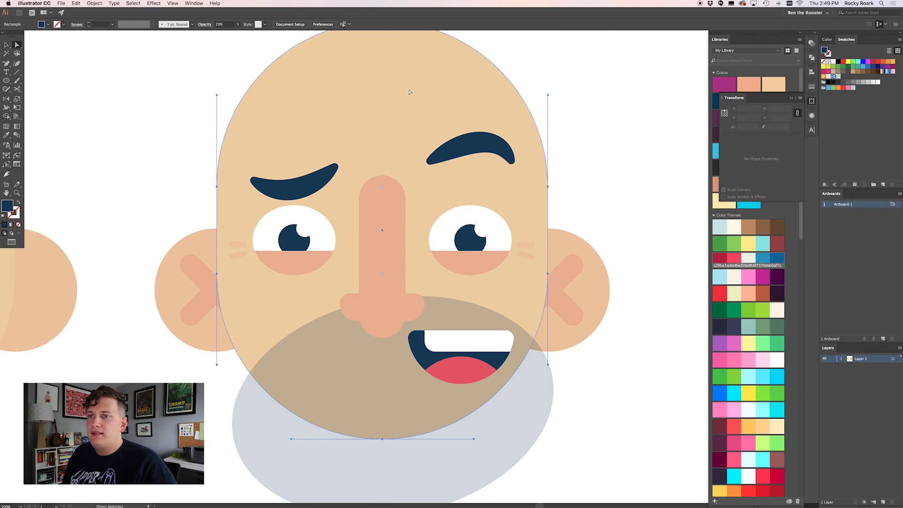
pyautogui.click(387, 83)
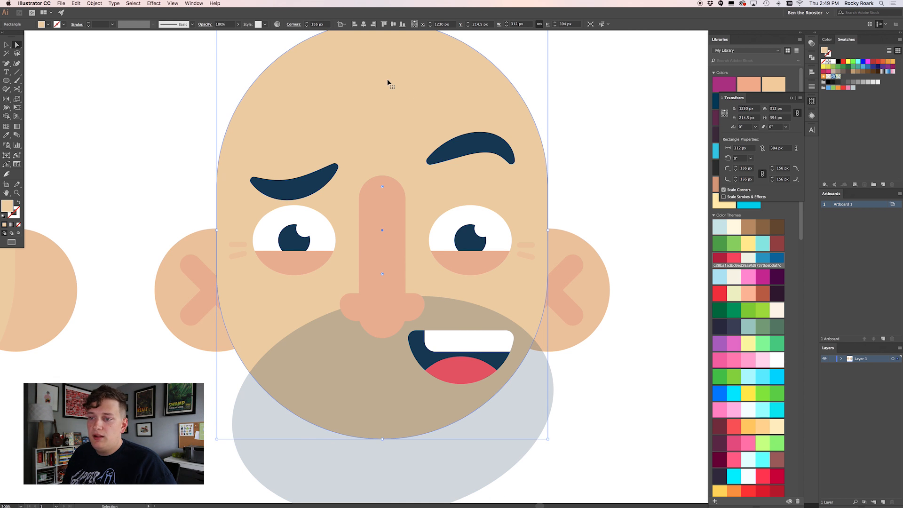
pyautogui.press('a')
pyautogui.click(327, 335)
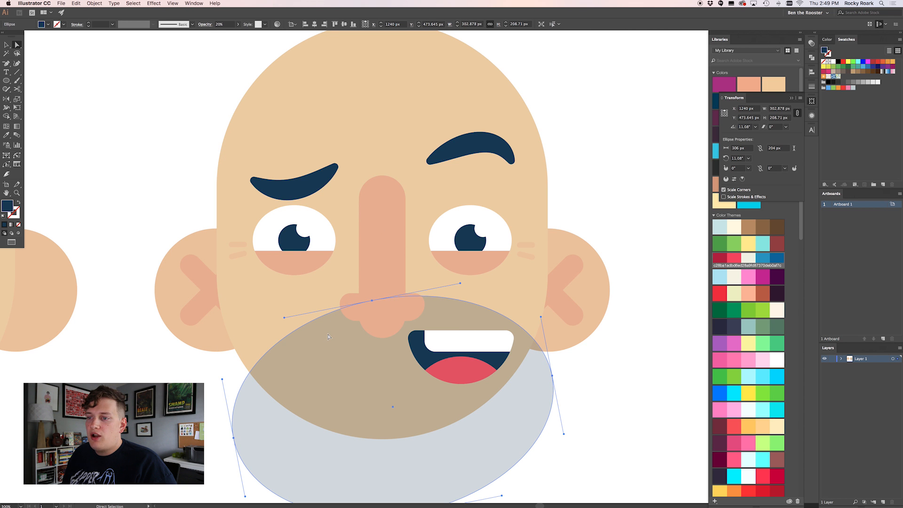
pyautogui.press('super+f')
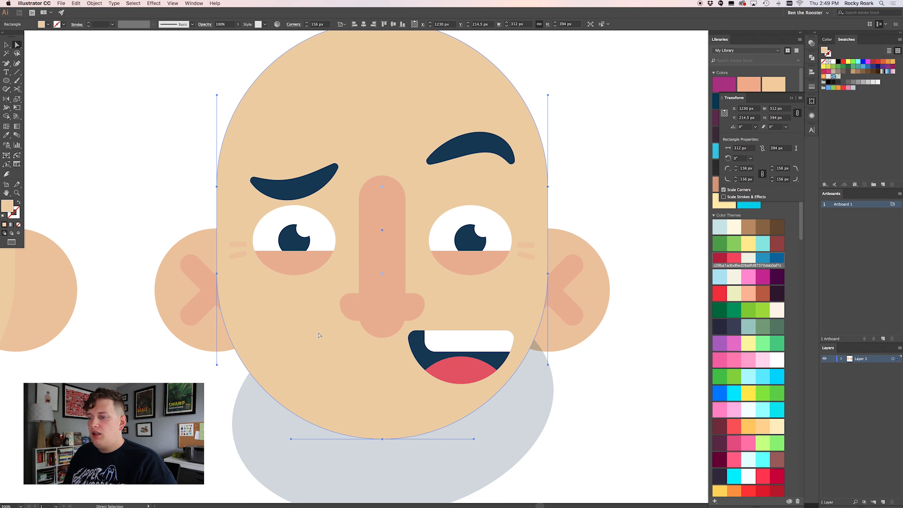
pyautogui.click(500, 451)
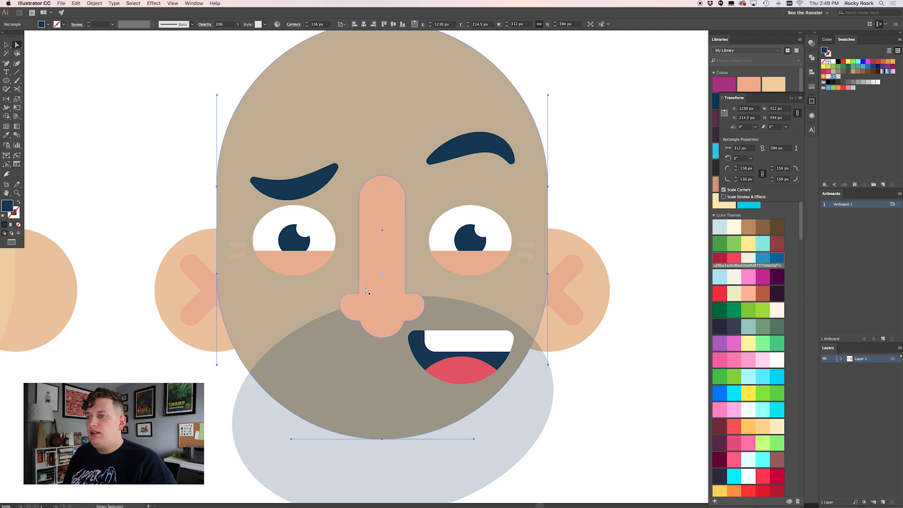
# - Intersect the navy head copy with the beard ellipse to keep only their overlap on the lower face
pyautogui.keyDown('shift'); pyautogui.click(532, 390); pyautogui.keyUp('shift')
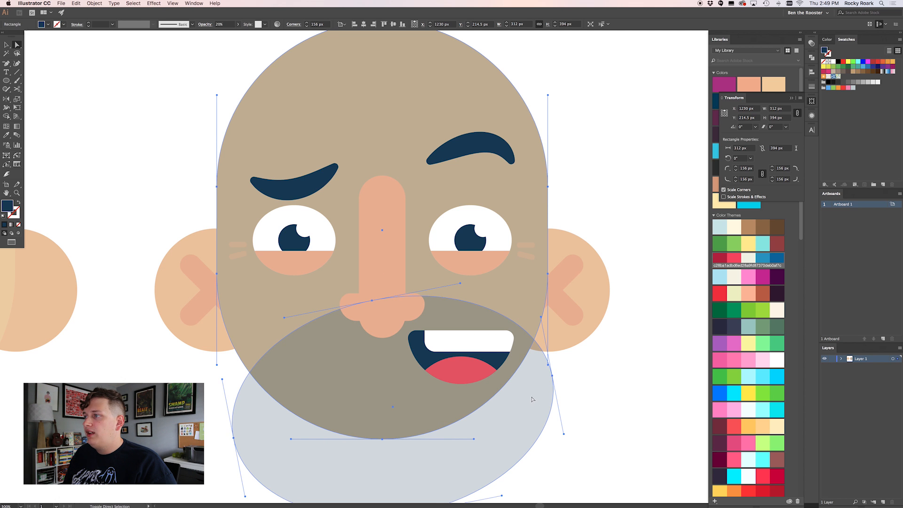
pyautogui.click(812, 58)
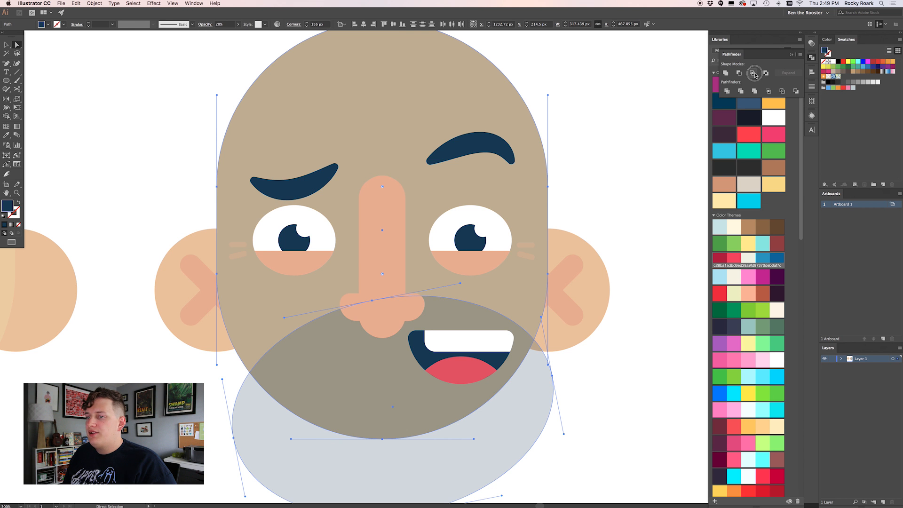
pyautogui.click(753, 73)
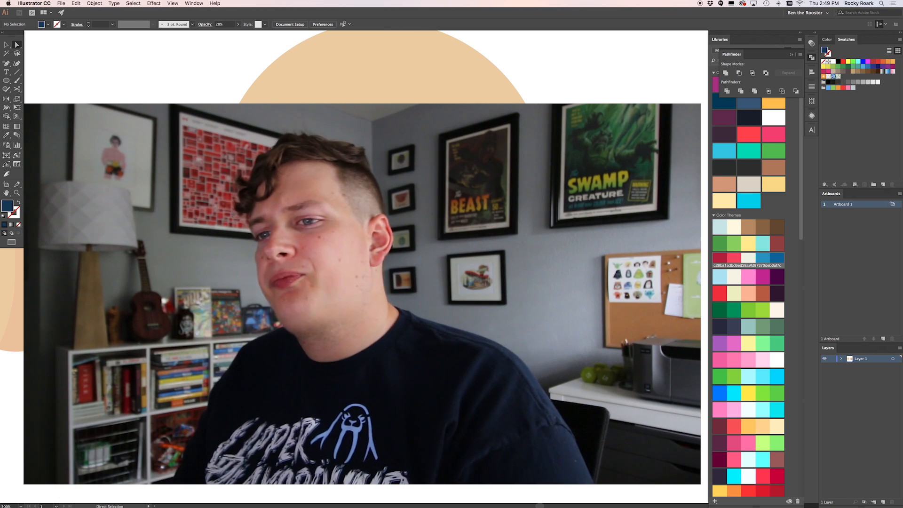
# - Draw a navy rectangle about 336 by 210 px centred horizontally over the upper head and send it behind everything
pyautogui.scroll(4, 366, 263)
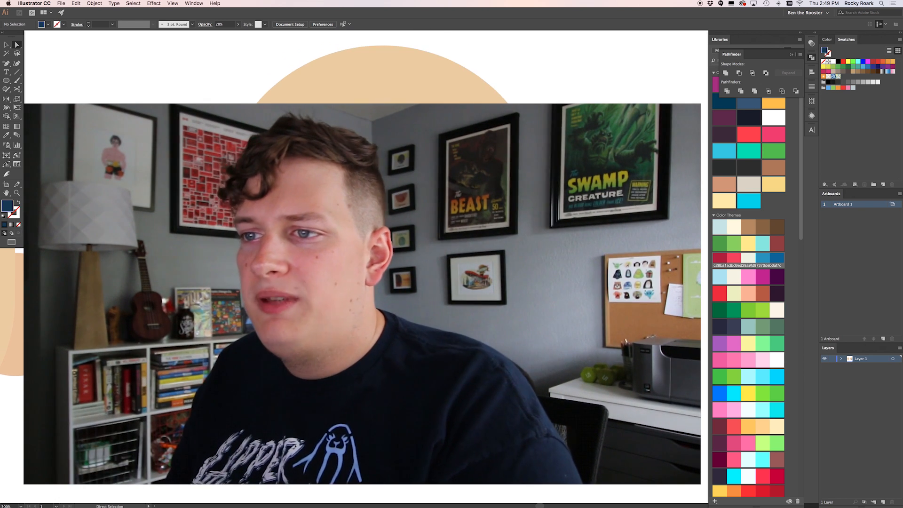
pyautogui.hscroll(-5, 366, 263)
pyautogui.hscroll(5, 366, 264)
pyautogui.scroll(-3, 366, 263)
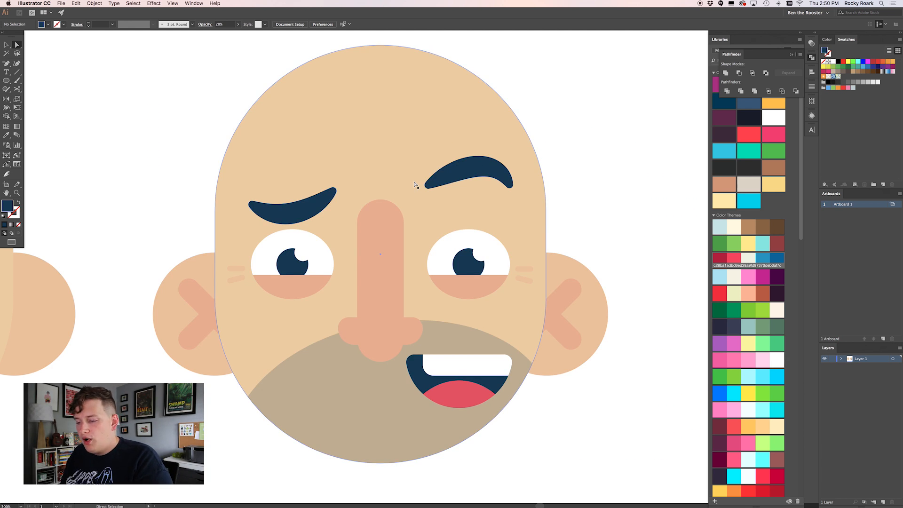
pyautogui.press('super+minus')
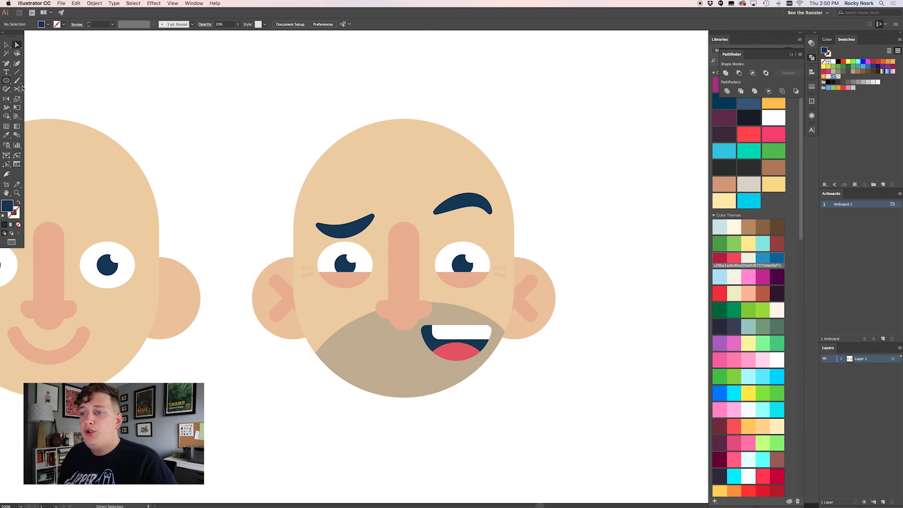
pyautogui.click(273, 187)
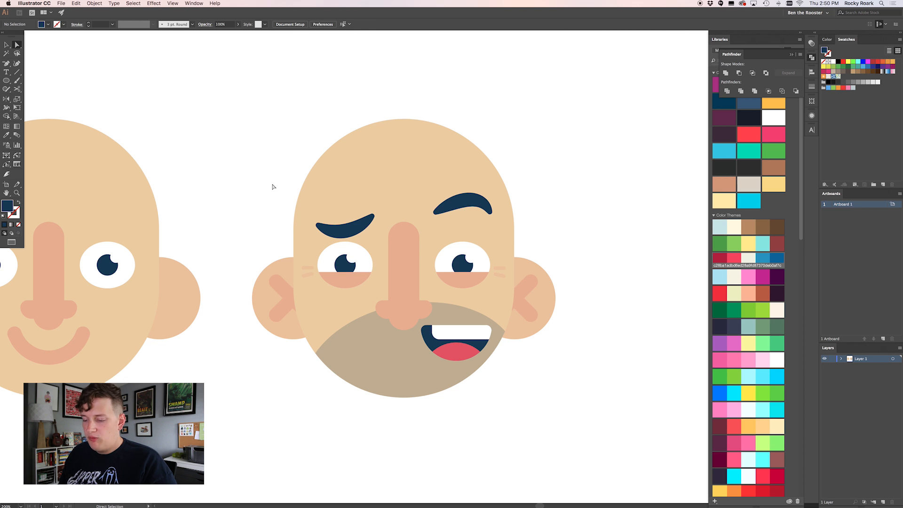
pyautogui.press('m')
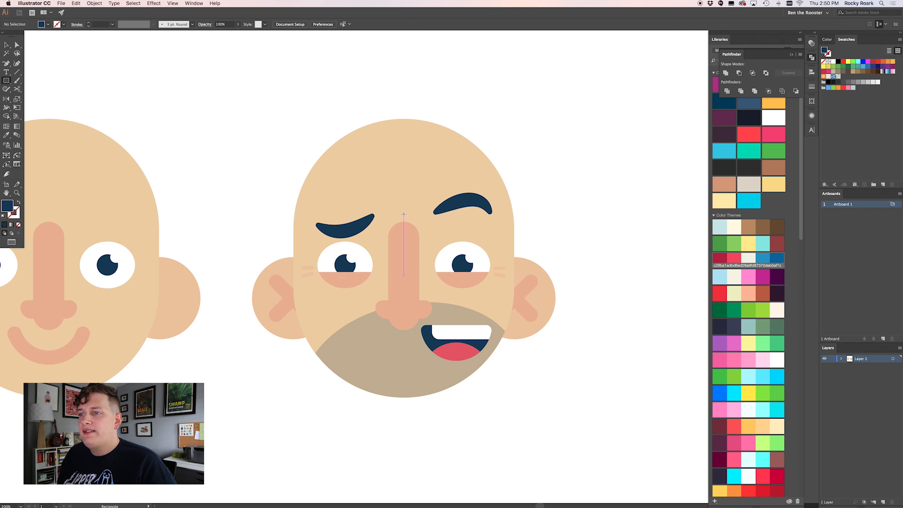
pyautogui.moveTo(404, 215); pyautogui.dragTo(523, 290)
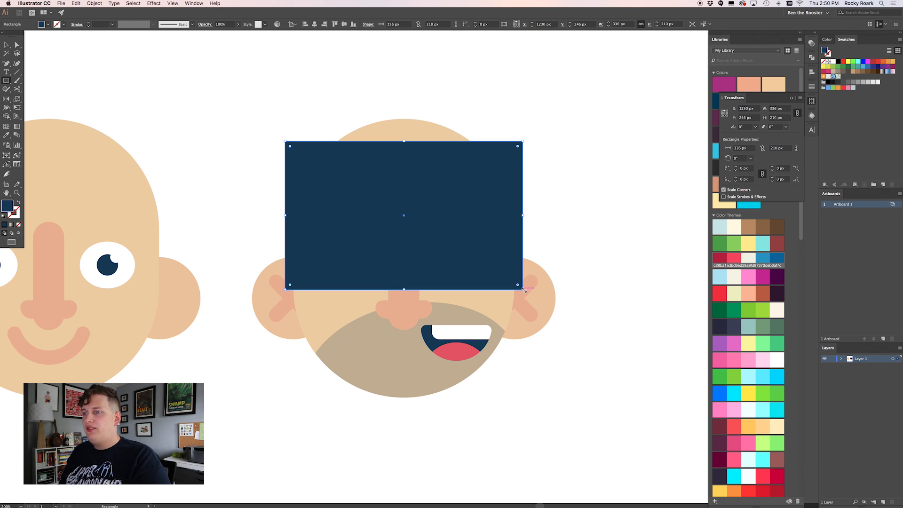
pyautogui.press('super+shift+bracketleft')
# - Raise the two top corners of the navy hair rectangle by 50 px so it extends above the head
pyautogui.press('a')
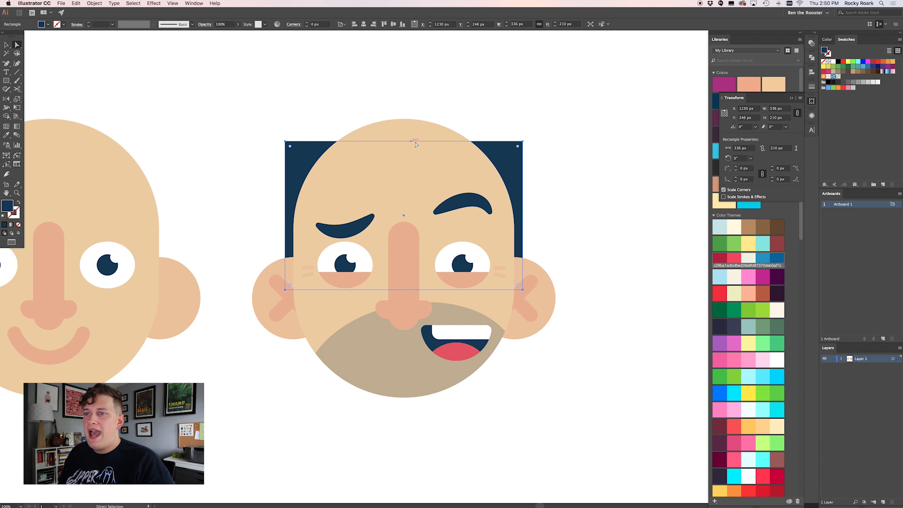
pyautogui.click(287, 141)
pyautogui.moveTo(515, 128); pyautogui.dragTo(541, 149)
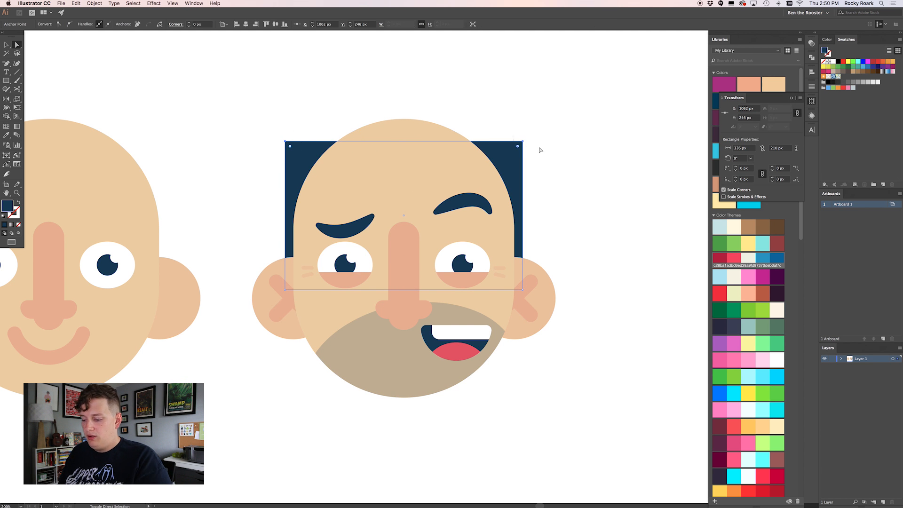
pyautogui.hotkey('shift', 'Up')
pyautogui.hotkey('shift', 'Up')
pyautogui.hotkey('shift', 'Up')
pyautogui.hotkey('shift', 'Up')
pyautogui.hotkey('shift', 'Up')
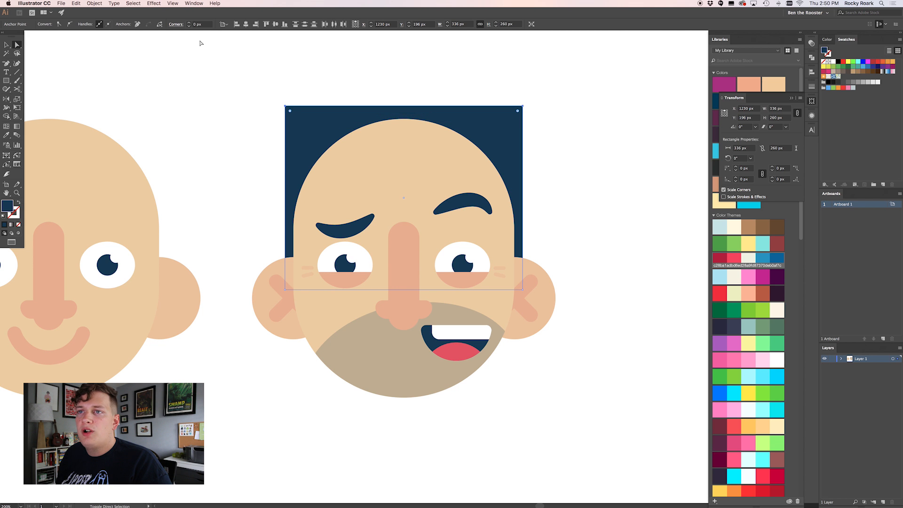
# - Round the hair rectangle's two top corners to a radius of 168 px
pyautogui.click(189, 23)
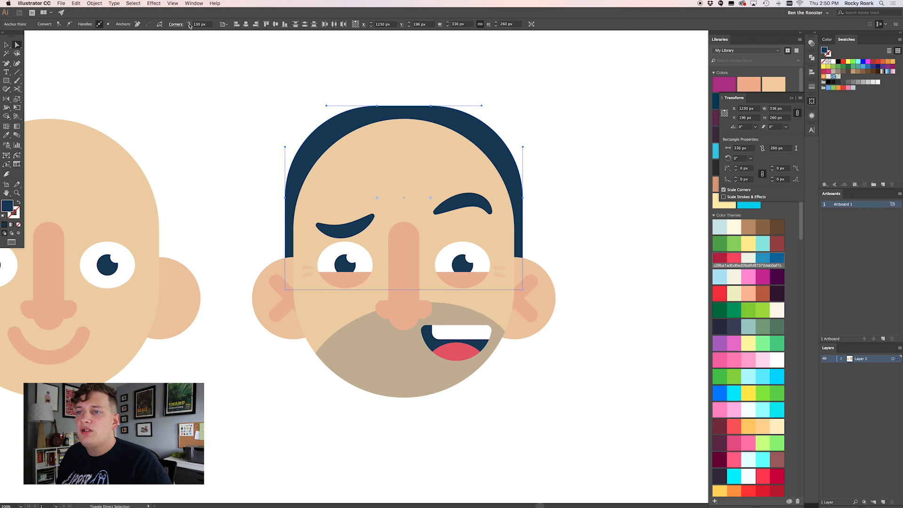
pyautogui.click(189, 23)
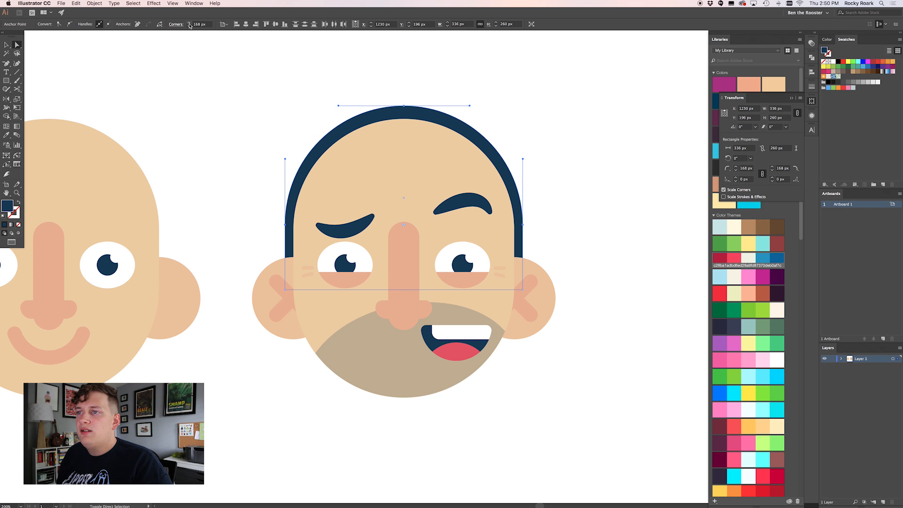
pyautogui.click(287, 101)
# - Scale the hair shape proportionally to about 348 by 269 px, keeping its top edge and horizontal centre fixed
pyautogui.click(403, 113)
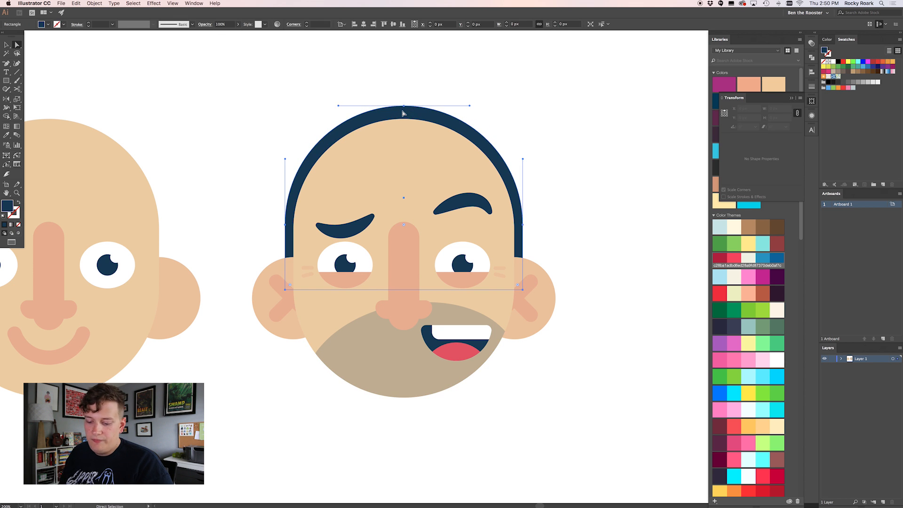
pyautogui.press('v')
pyautogui.moveTo(404, 289); pyautogui.dragTo(404, 298)
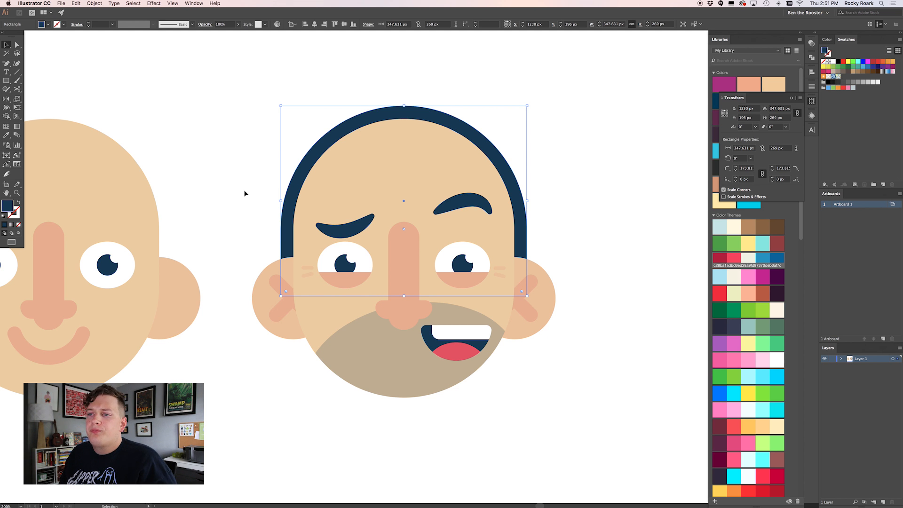
pyautogui.click(275, 234)
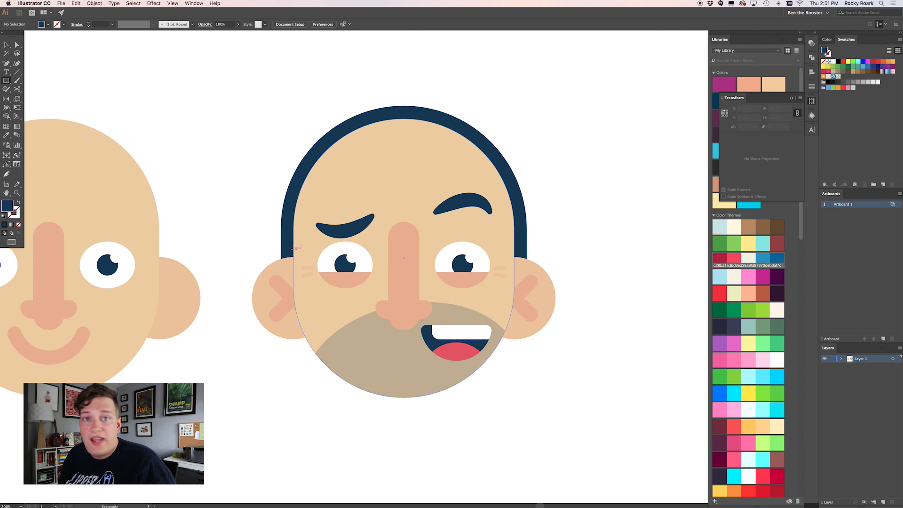
# - Draw a narrow navy sideburn rectangle about 11 by 67 px where the left ear meets the head
pyautogui.moveTo(293, 248); pyautogui.dragTo(281, 290)
pyautogui.press('Delete')
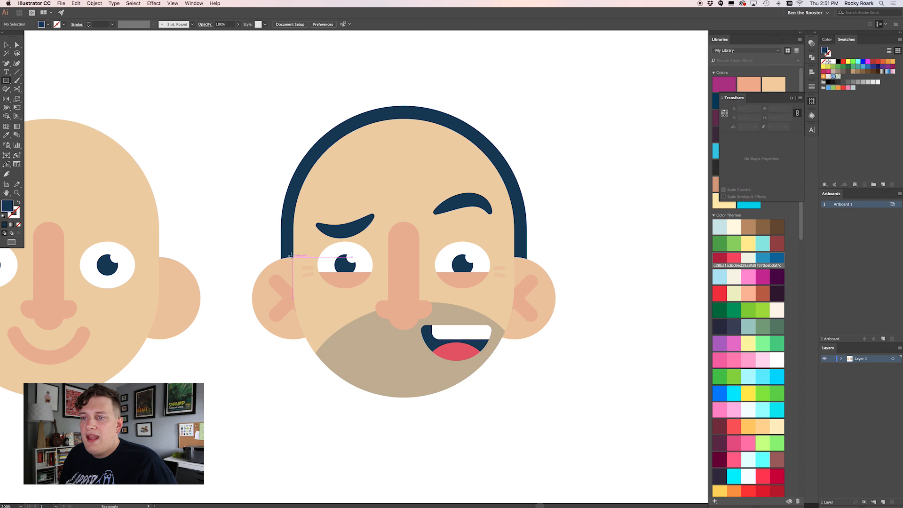
pyautogui.moveTo(293, 247); pyautogui.dragTo(286, 294)
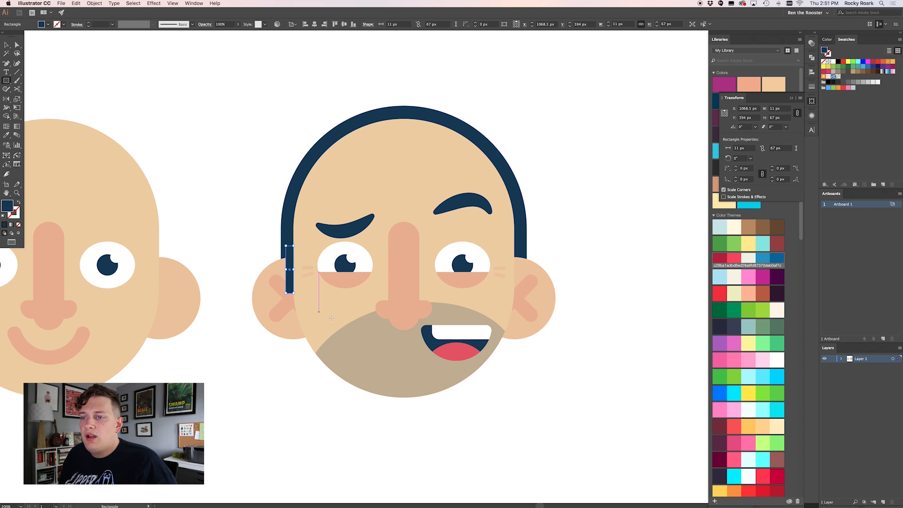
# - Round the sideburn's bottom-left corner to a radius of 11 px
pyautogui.press('a')
pyautogui.click(286, 293)
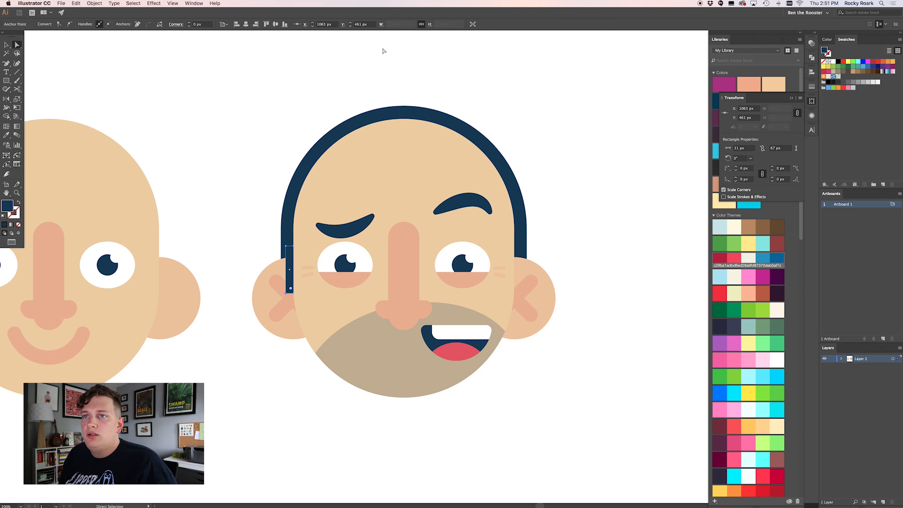
pyautogui.click(190, 23)
pyautogui.click(225, 131)
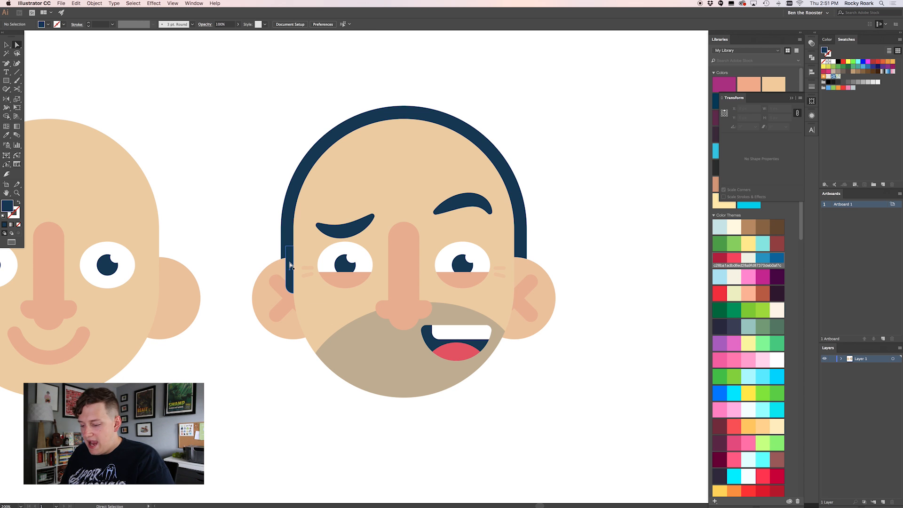
# - Move the sideburn down 12 px and scale it proportionally to about 13.6 by 83 px from its bottom-left corner
pyautogui.click(294, 294)
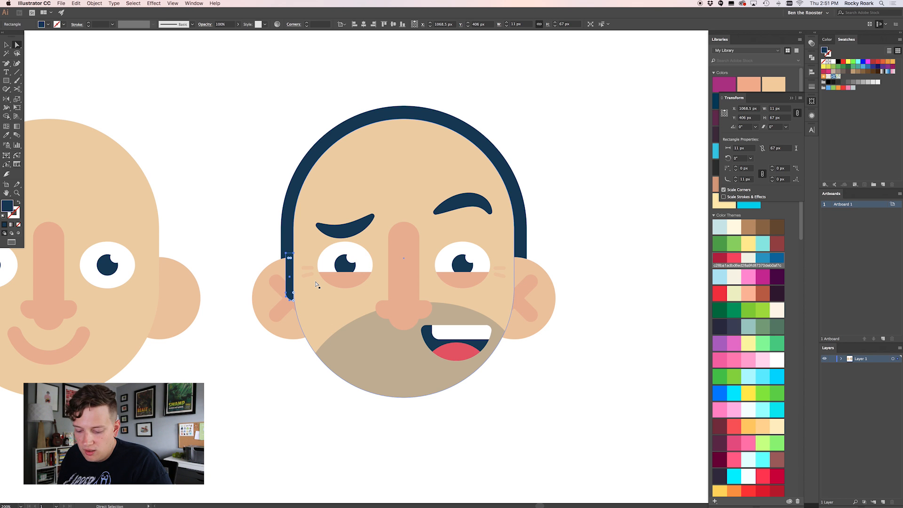
pyautogui.press('v')
pyautogui.moveTo(294, 253); pyautogui.dragTo(296, 241)
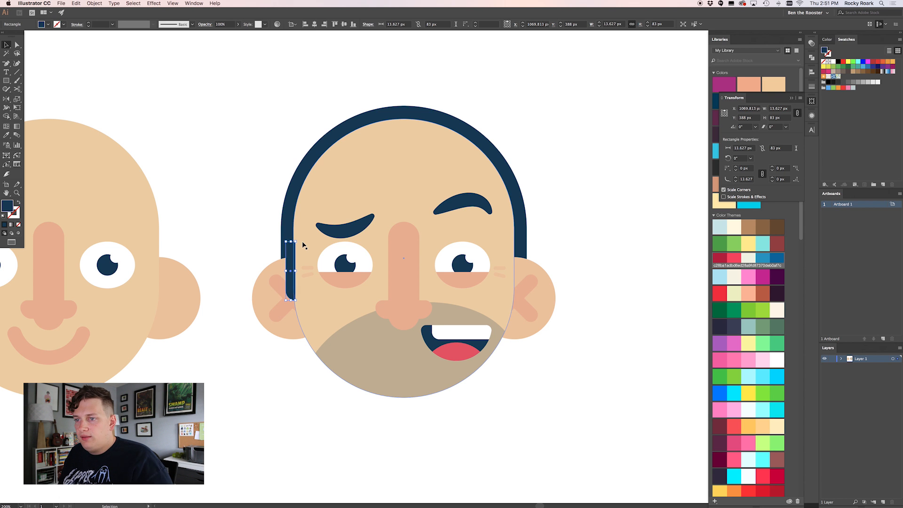
pyautogui.press('Delete')
pyautogui.press('a')
pyautogui.click(285, 295)
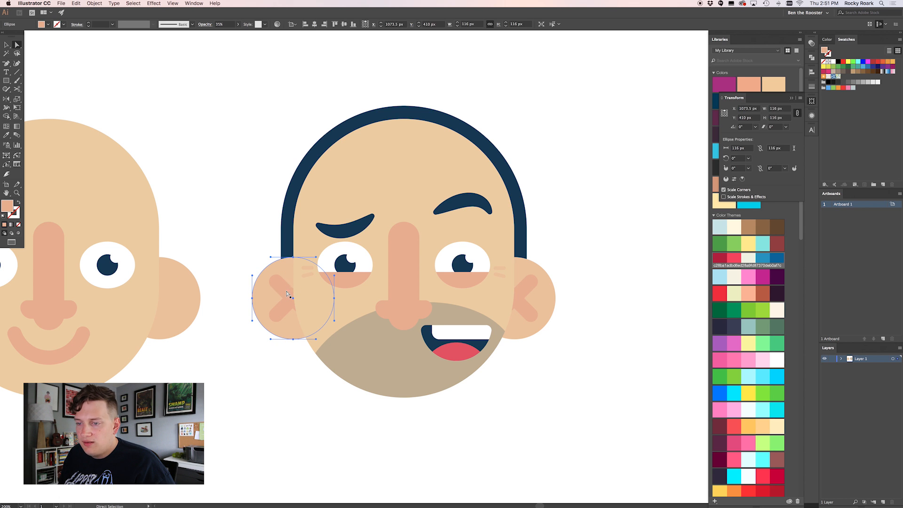
pyautogui.click(288, 293)
pyautogui.press('super+z')
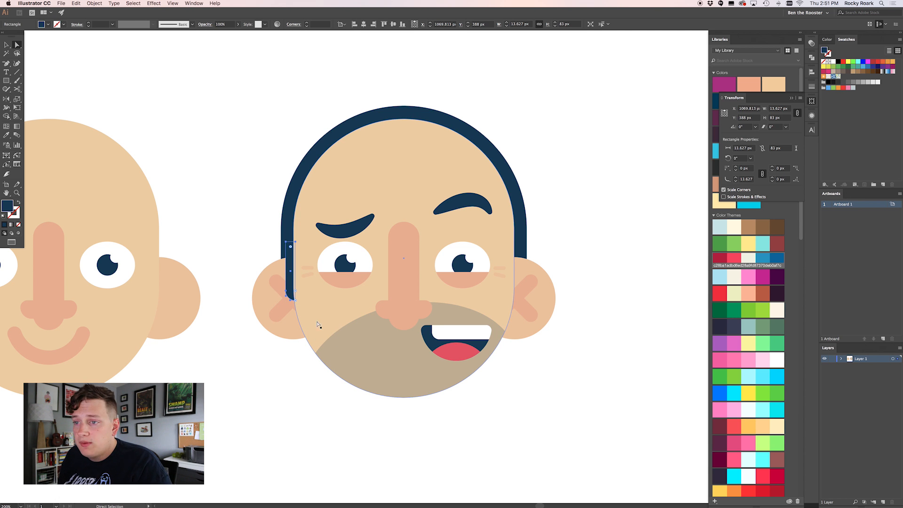
# - Place a mirrored copy of the sideburn straight across at the opposite ear, in front of the ear shape
pyautogui.click(288, 375)
pyautogui.moveTo(292, 273); pyautogui.dragTo(517, 282)
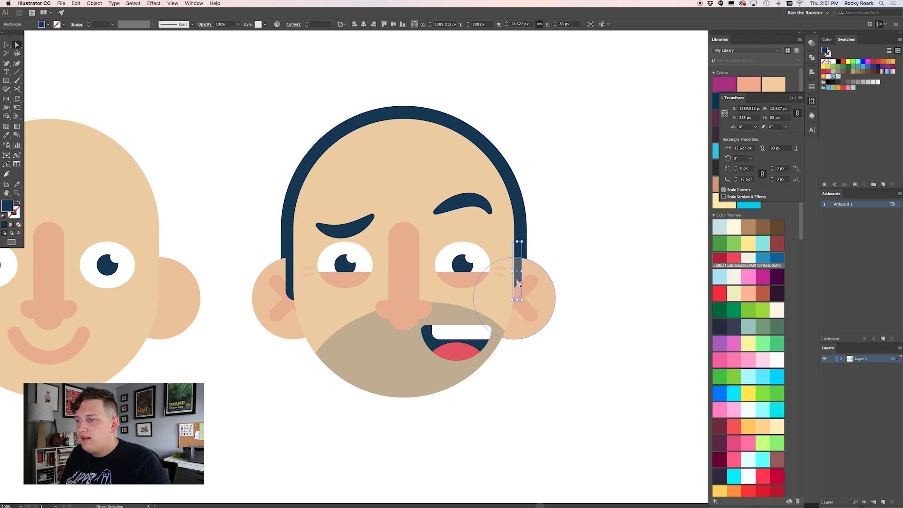
pyautogui.press('super+]')
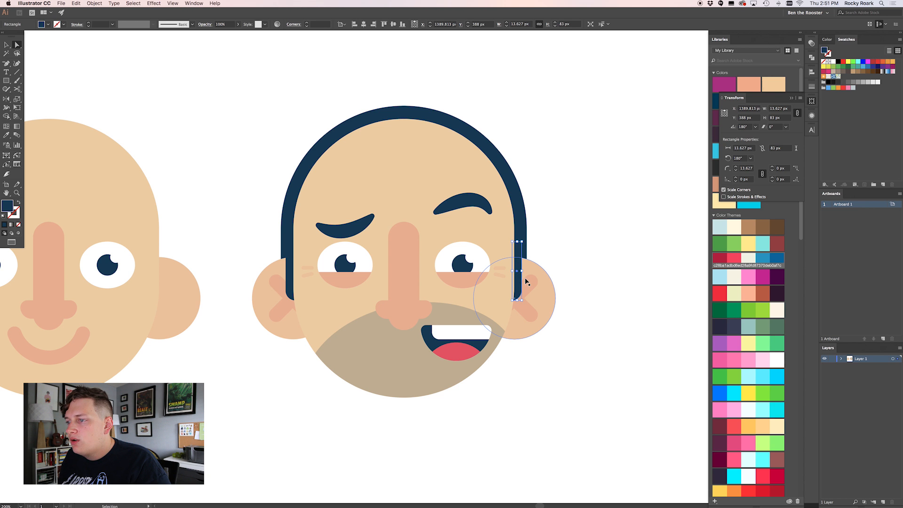
pyautogui.click(585, 255)
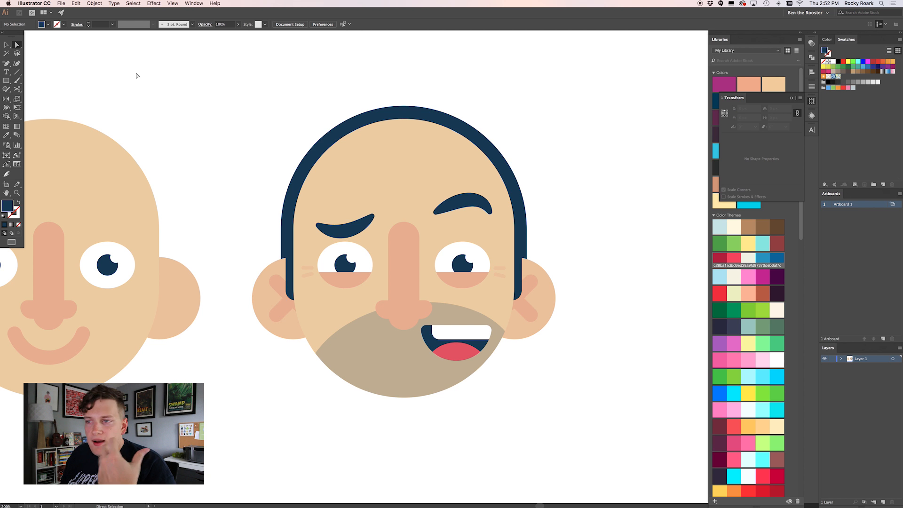
# - Draw a navy rectangle about 330 by 96 px centred over the top of the head and fully round its corners
pyautogui.click(6, 81)
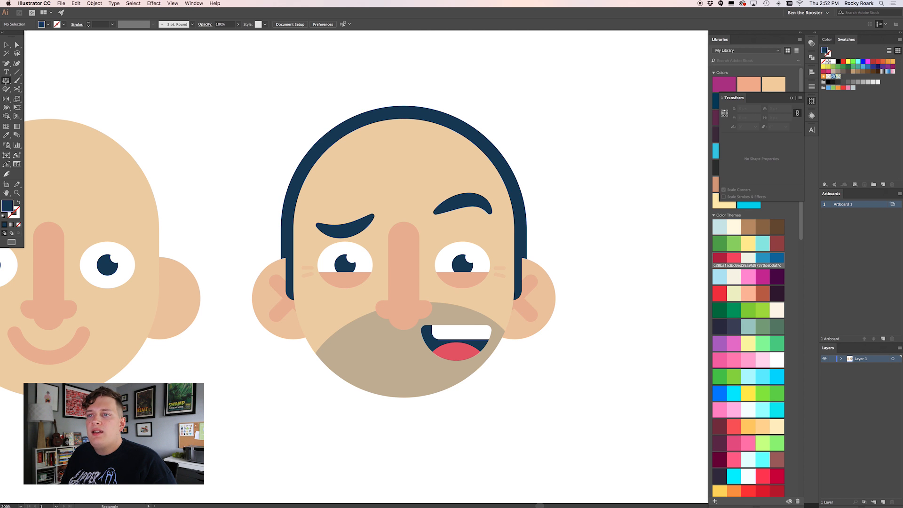
pyautogui.moveTo(404, 137); pyautogui.dragTo(520, 171)
pyautogui.press('super')
pyautogui.moveTo(305, 24); pyautogui.dragTo(306, 25)
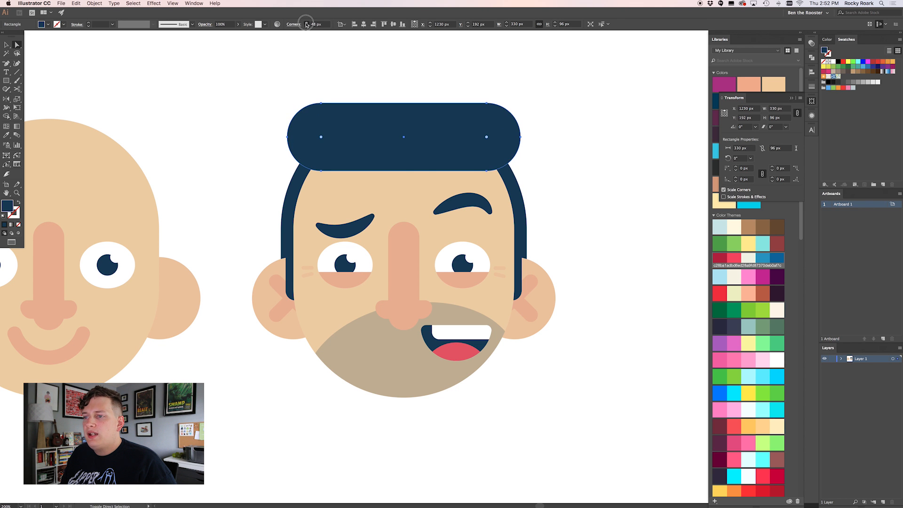
# - Scale the rounded hair bar down proportionally and align its top edge with the top of the existing hair
pyautogui.press('v')
pyautogui.moveTo(403, 108); pyautogui.dragTo(426, 122)
pyautogui.click(538, 133)
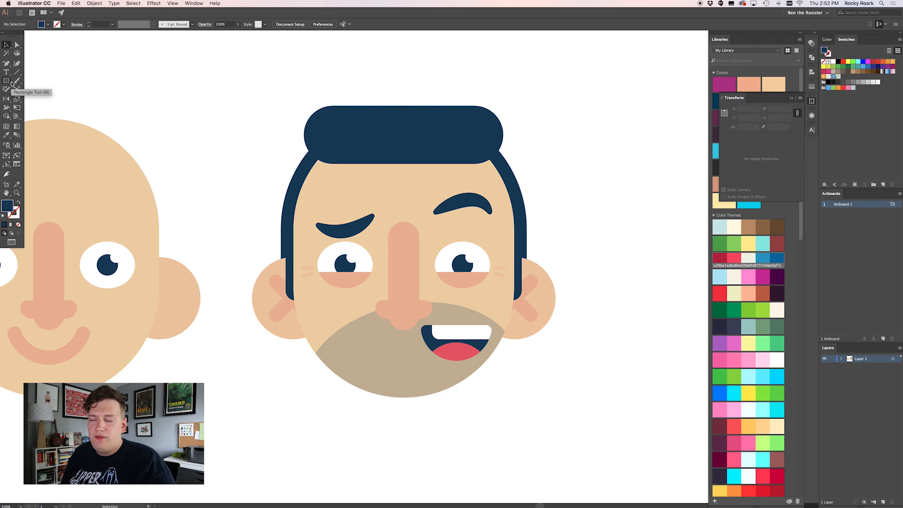
# - Draw a navy circle about 110 px across in the empty space beside the hair
pyautogui.press('l')
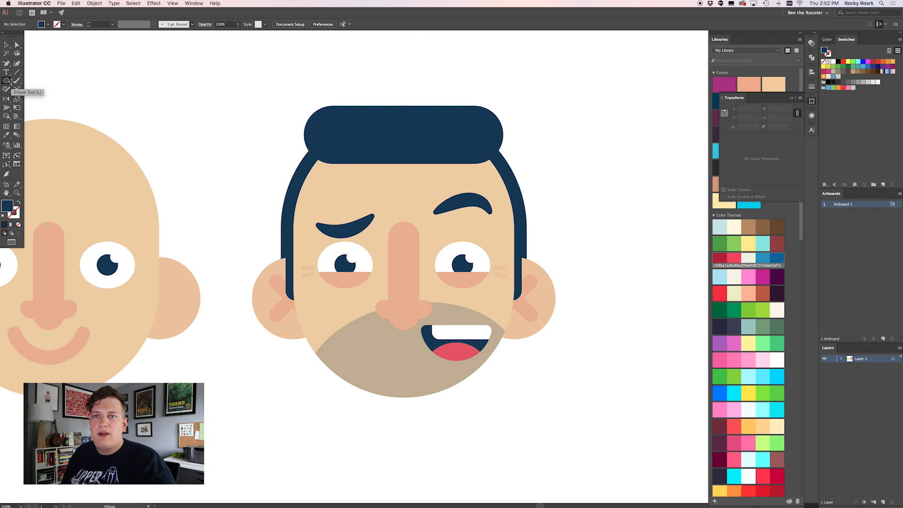
pyautogui.hscroll(3, 553, 134)
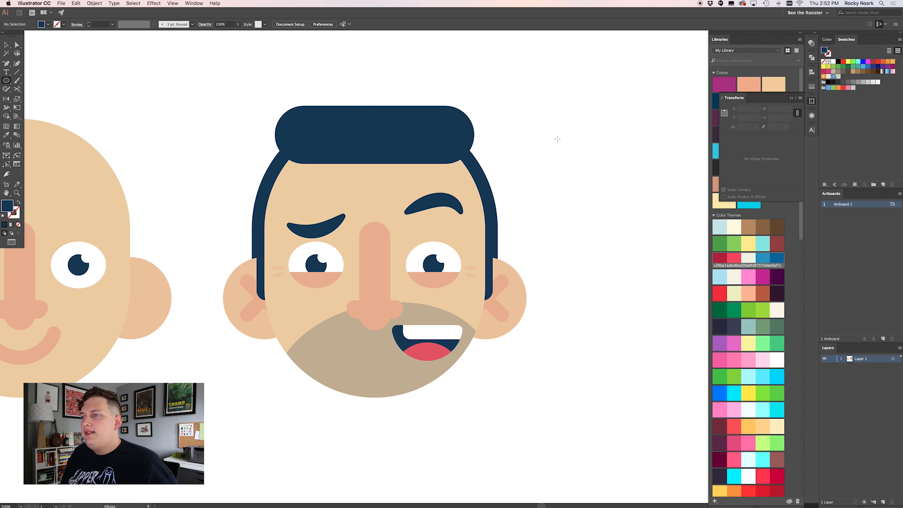
pyautogui.moveTo(553, 135); pyautogui.dragTo(592, 160)
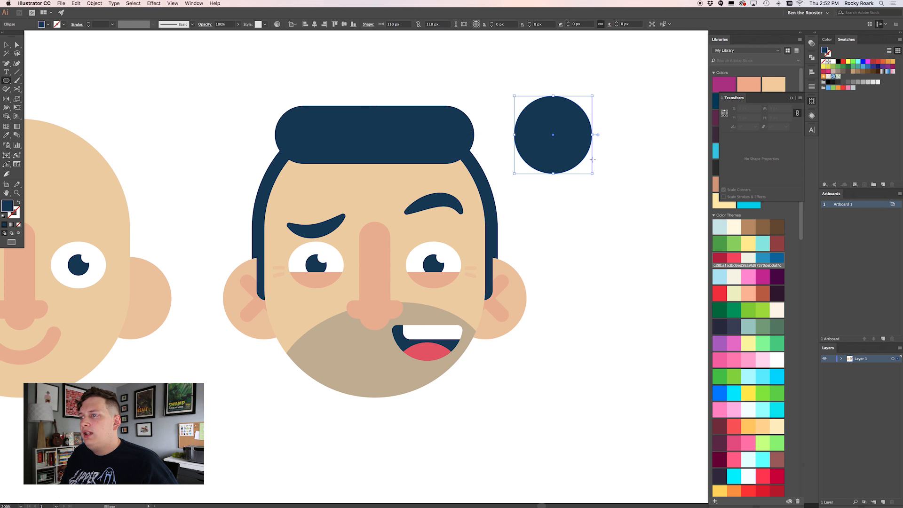
# - Cut away the circle's upper-left quarter and close the path through its centre with the Pen tool
pyautogui.press('a')
pyautogui.moveTo(511, 86); pyautogui.dragTo(546, 123)
pyautogui.press('Delete')
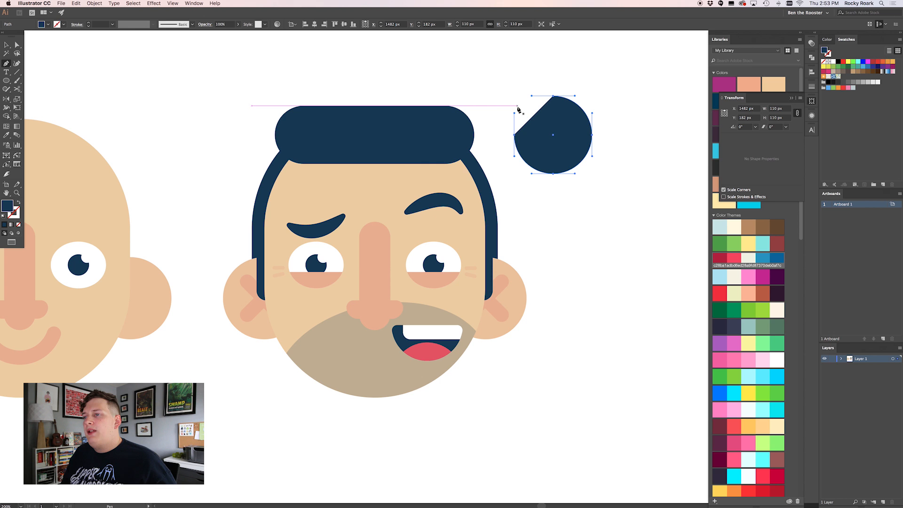
pyautogui.press('p')
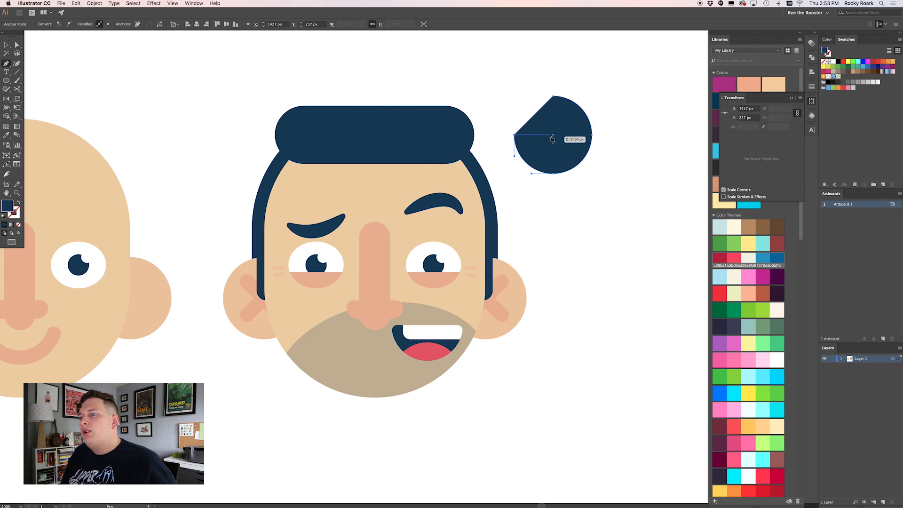
pyautogui.click(553, 135)
pyautogui.click(553, 98)
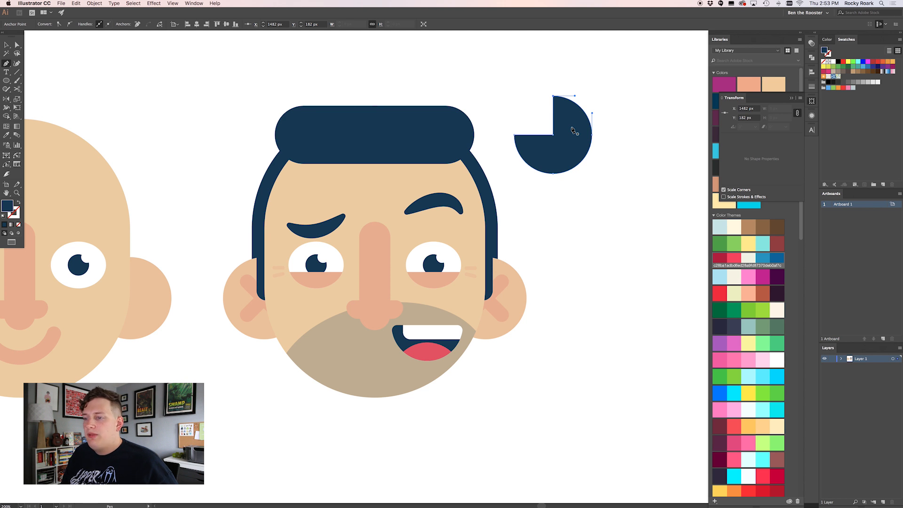
pyautogui.press('v')
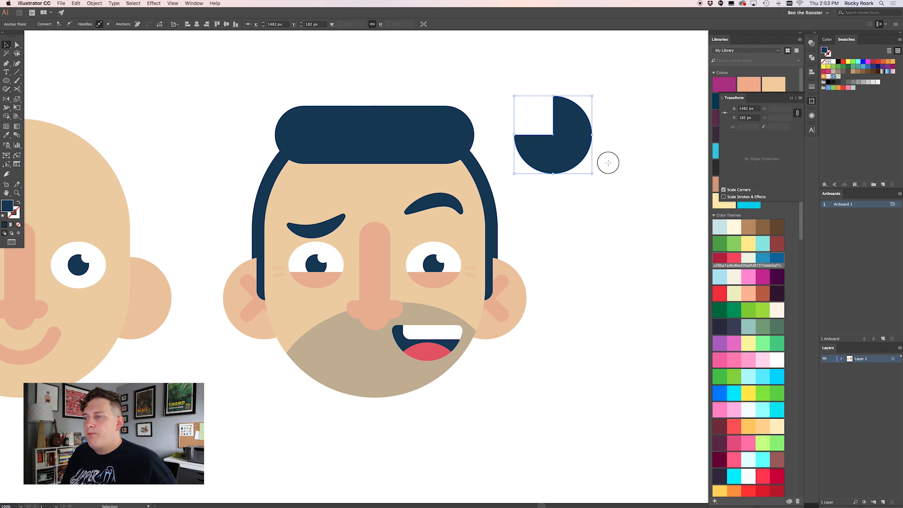
pyautogui.click(623, 172)
# - Move the three-quarter circle onto the hair bar's right end, enlarge it proportionally to about 131 px, and nudge it slightly outward
pyautogui.moveTo(564, 148); pyautogui.dragTo(469, 138)
pyautogui.moveTo(404, 86); pyautogui.dragTo(378, 72)
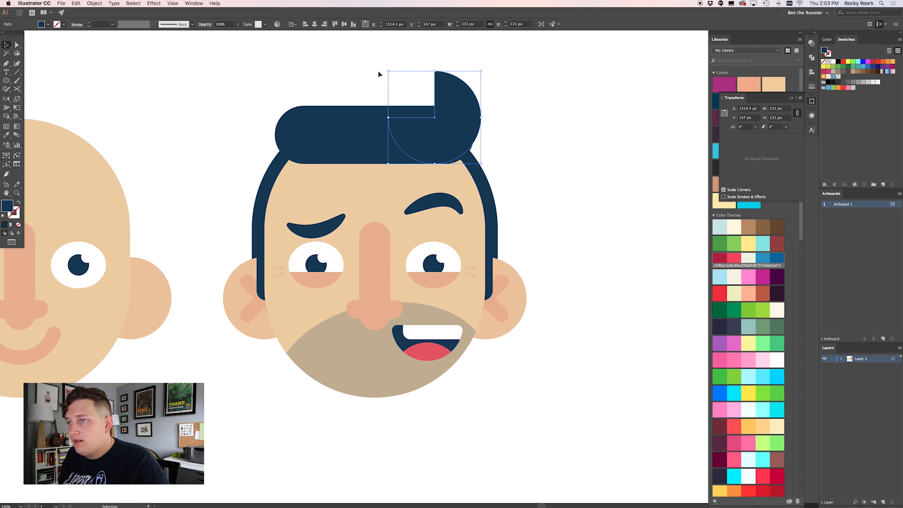
pyautogui.hotkey('shift', 'Right')
pyautogui.press('Right')
pyautogui.press('Right')
pyautogui.press('Right')
pyautogui.press('Right')
pyautogui.press('Right')
pyautogui.press('Right')
pyautogui.press('Right')
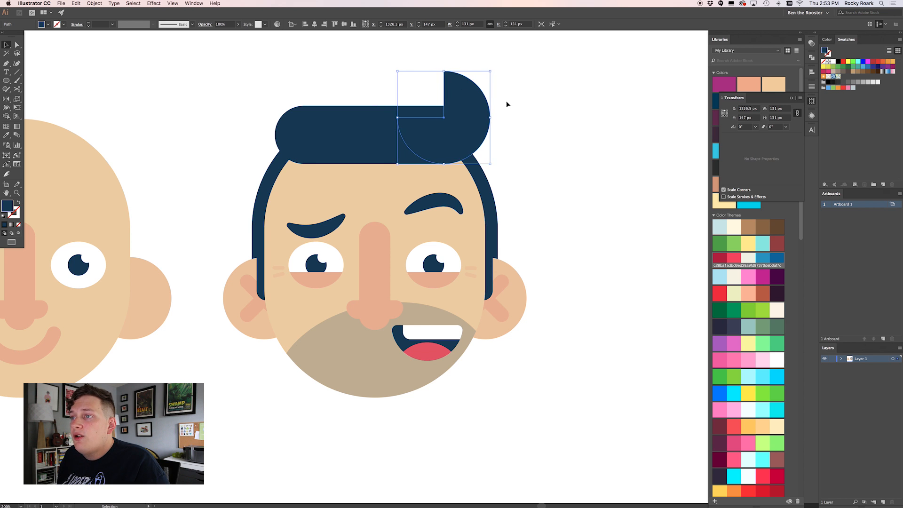
pyautogui.click(534, 110)
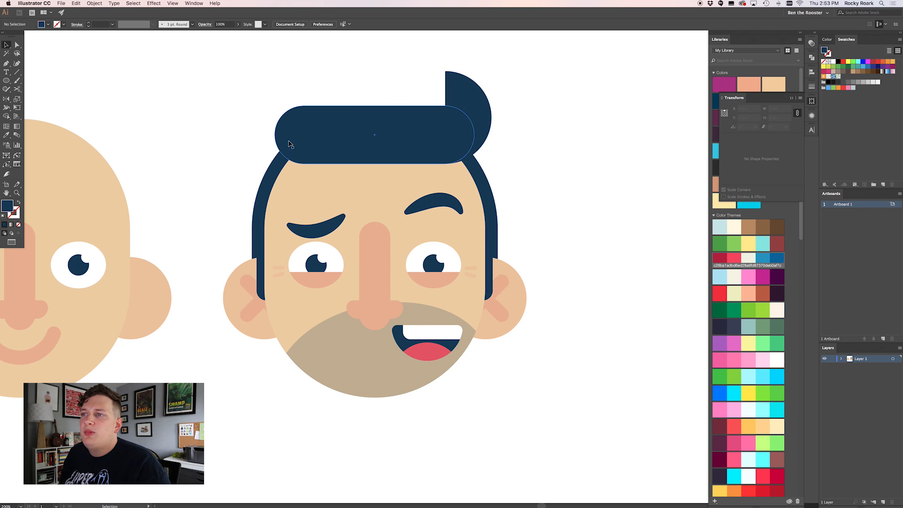
# - Add a smaller copy of the hair curl, about 102.5 px across, to its left, raised 10 px and nudged 5 px right
pyautogui.moveTo(471, 104); pyautogui.dragTo(432, 104)
pyautogui.moveTo(360, 70); pyautogui.dragTo(381, 92)
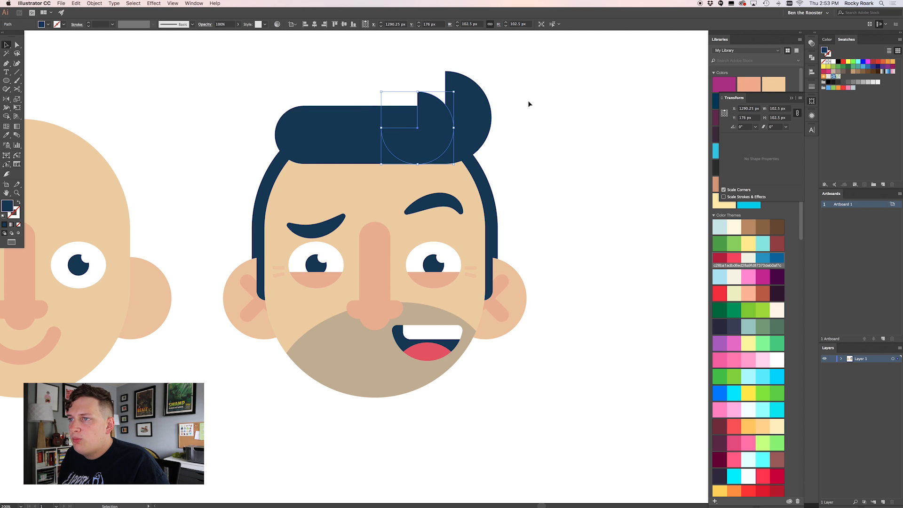
pyautogui.hotkey('shift', 'Up')
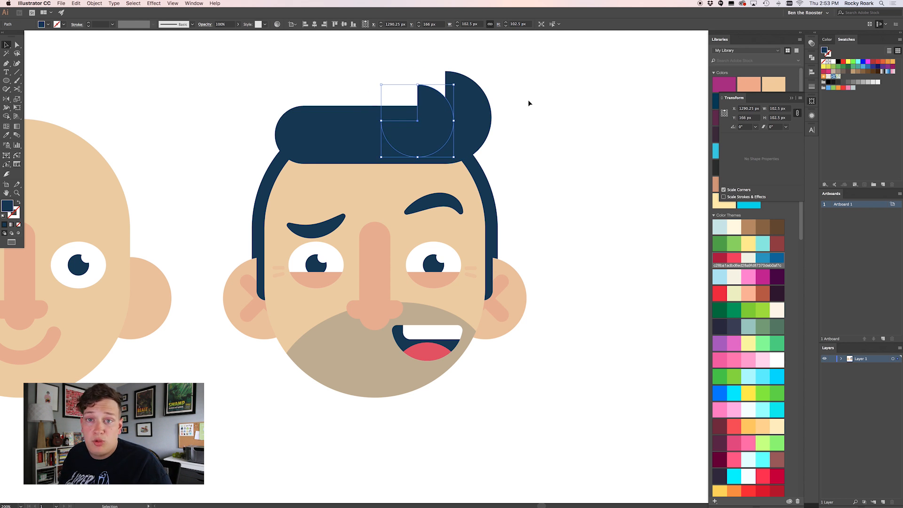
pyautogui.press('Right')
pyautogui.press('Right')
pyautogui.press('Right')
pyautogui.press('Right')
pyautogui.press('Right')
pyautogui.click(581, 123)
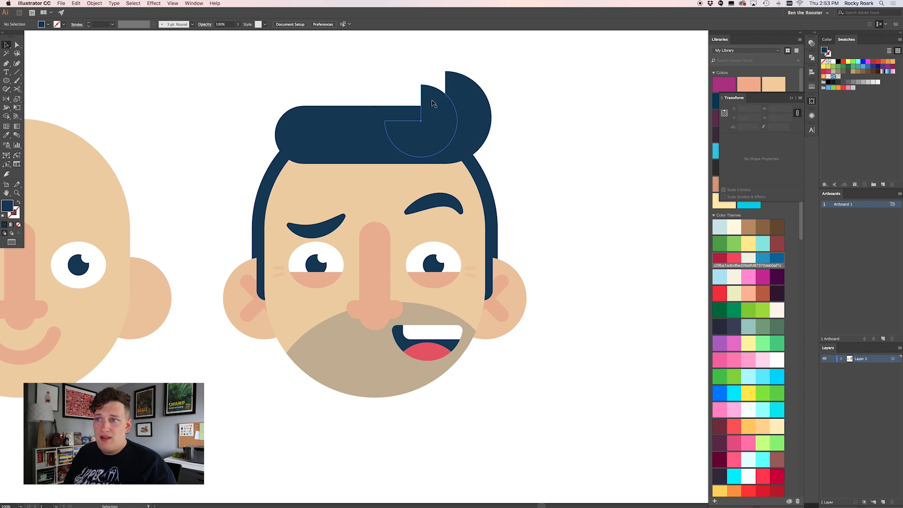
# - Slightly round the sharp upper tips of both hair curls
pyautogui.hotkey('shift', 'e')
pyautogui.press('v')
pyautogui.moveTo(473, 70); pyautogui.dragTo(351, 124)
pyautogui.click(498, 122)
pyautogui.press('a')
pyautogui.moveTo(400, 64); pyautogui.dragTo(458, 82)
pyautogui.click(203, 23)
pyautogui.click(202, 23)
pyautogui.click(203, 22)
pyautogui.click(203, 23)
pyautogui.click(239, 68)
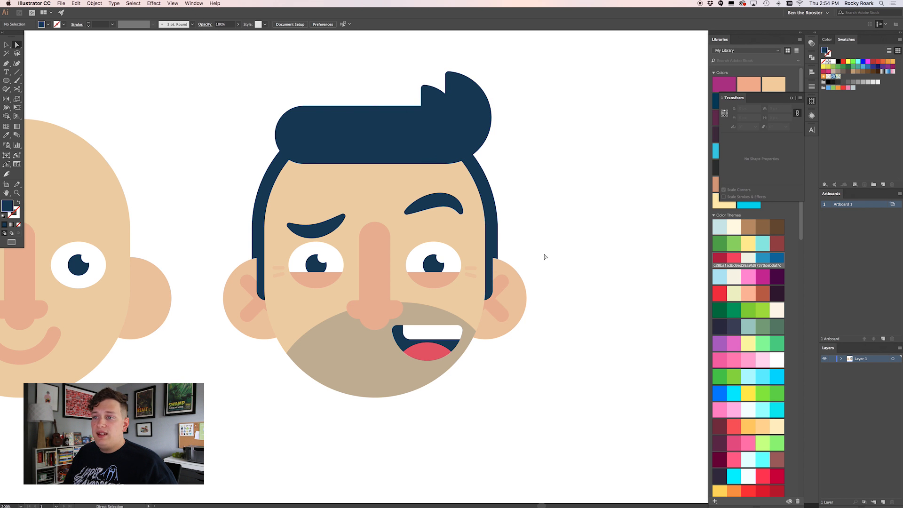
pyautogui.hscroll(-10, 576, 241)
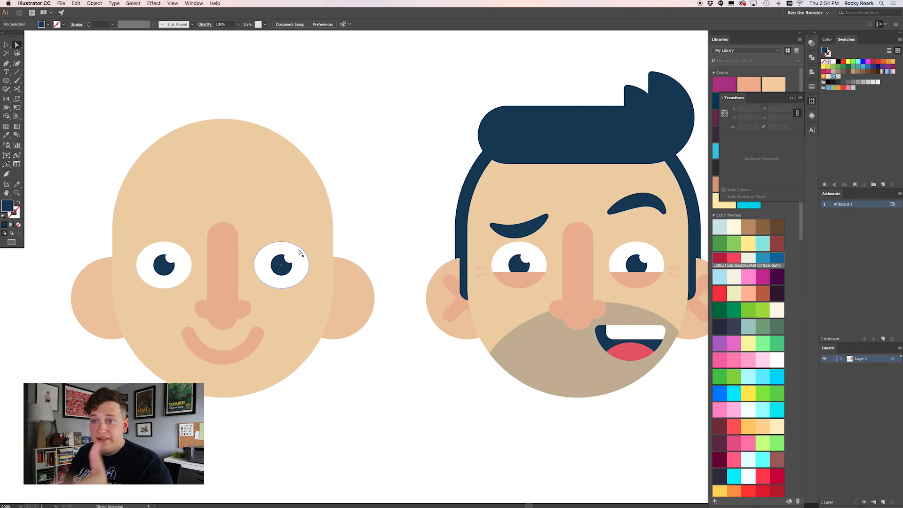
pyautogui.hscroll(6, 368, 254)
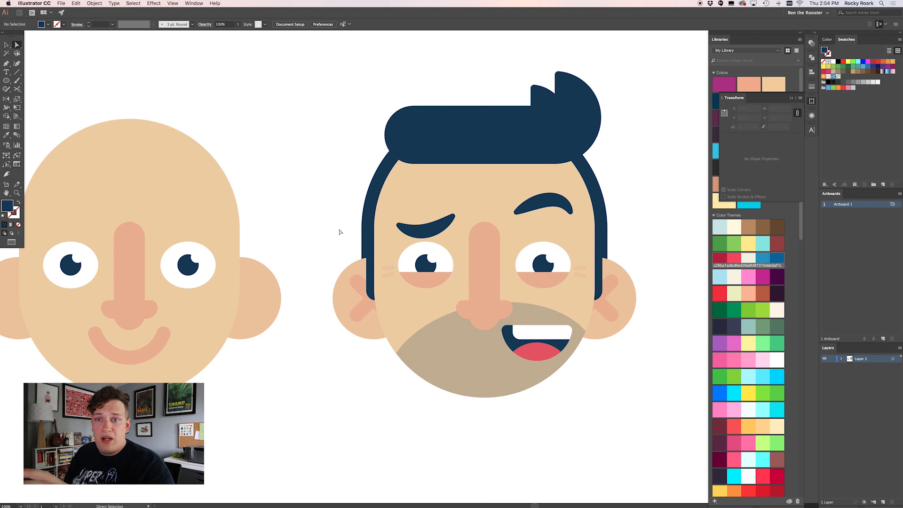
pyautogui.hscroll(-4, 340, 232)
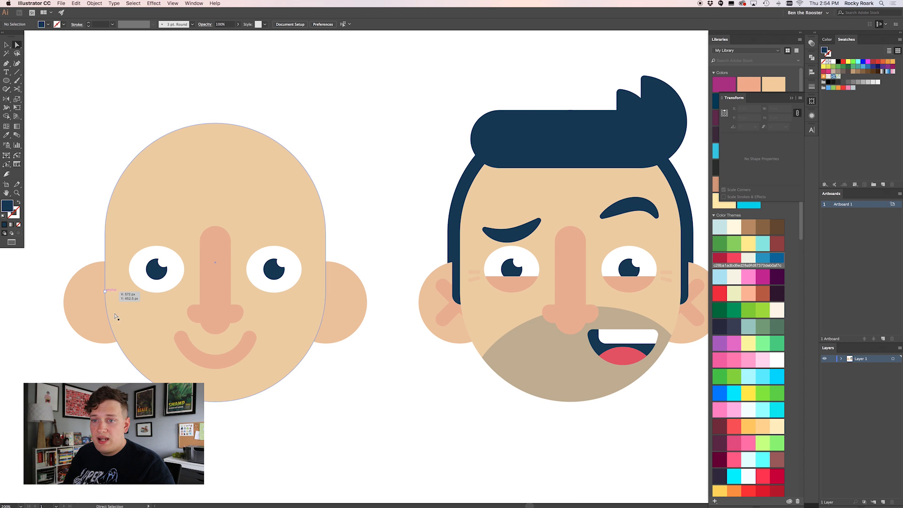
pyautogui.hscroll(3, 394, 157)
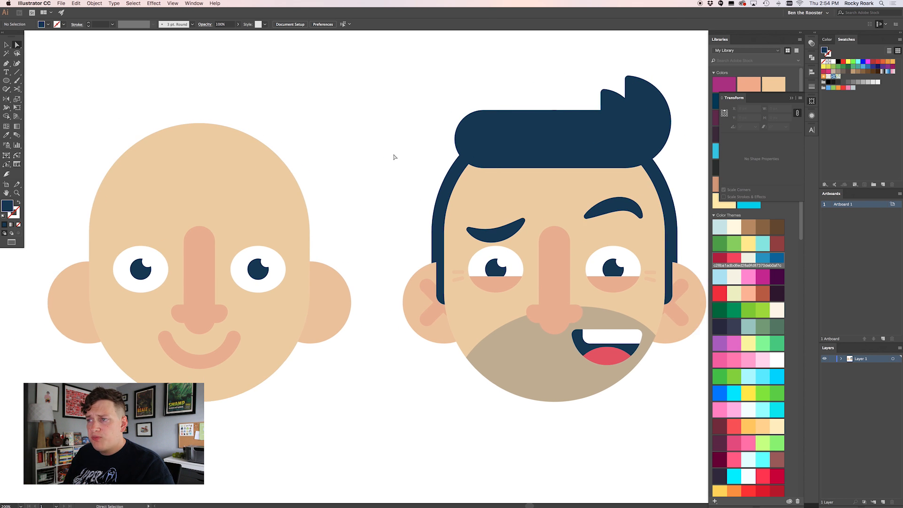
pyautogui.hscroll(2, 394, 156)
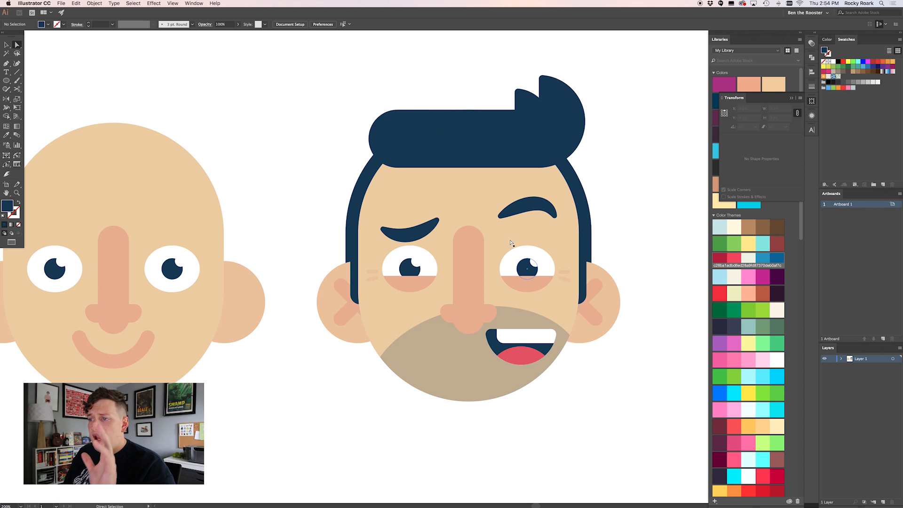